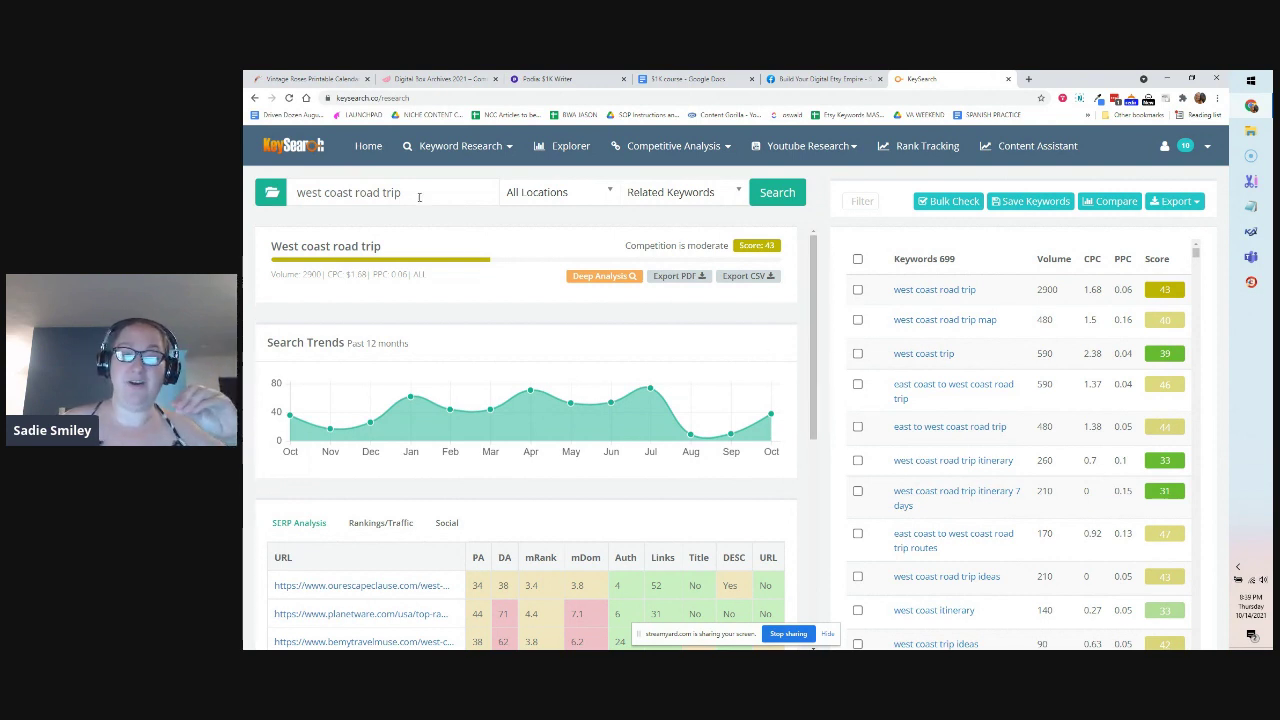
Search for related keywords to "italy itinerary" across all locations
{"action": "left_click_drag", "start_coordinate": [405, 192], "coordinate": [323, 192]}
{"action": "left_click_drag", "start_coordinate": [427, 196], "coordinate": [255, 195]}
{"action": "key", "text": "BackSpace"}
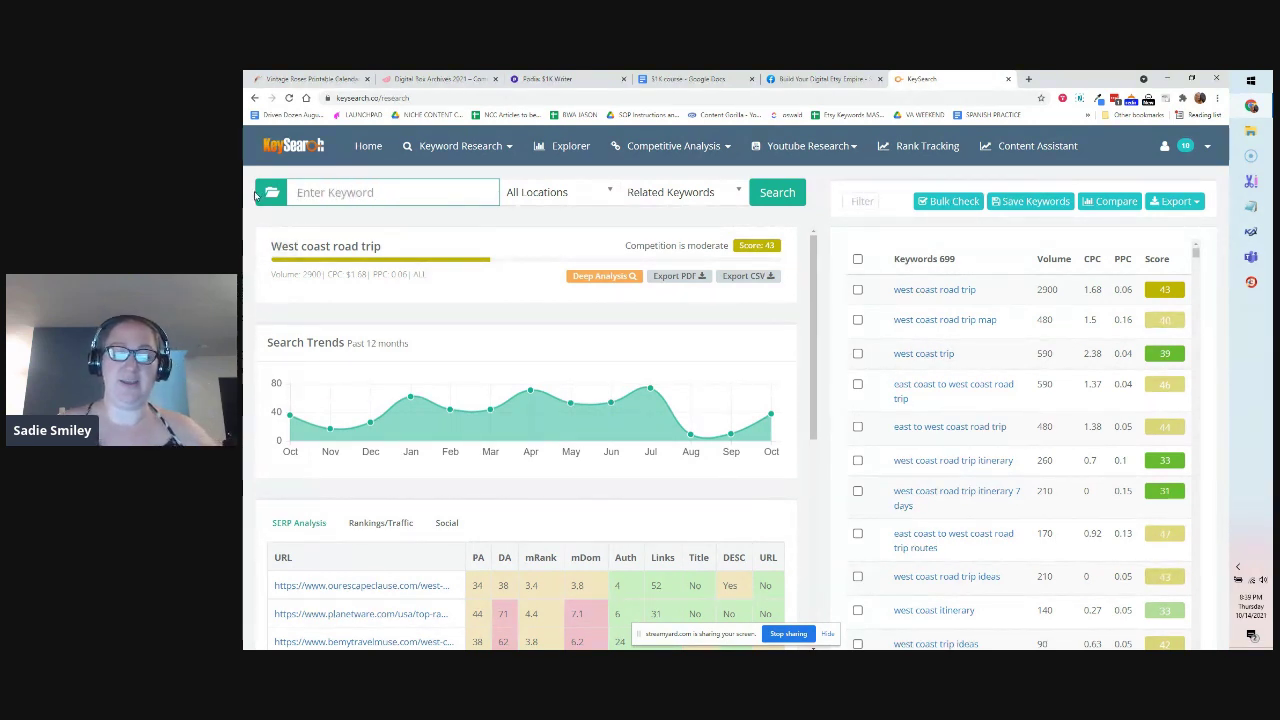
{"action": "type", "text": "italy itinerary"}
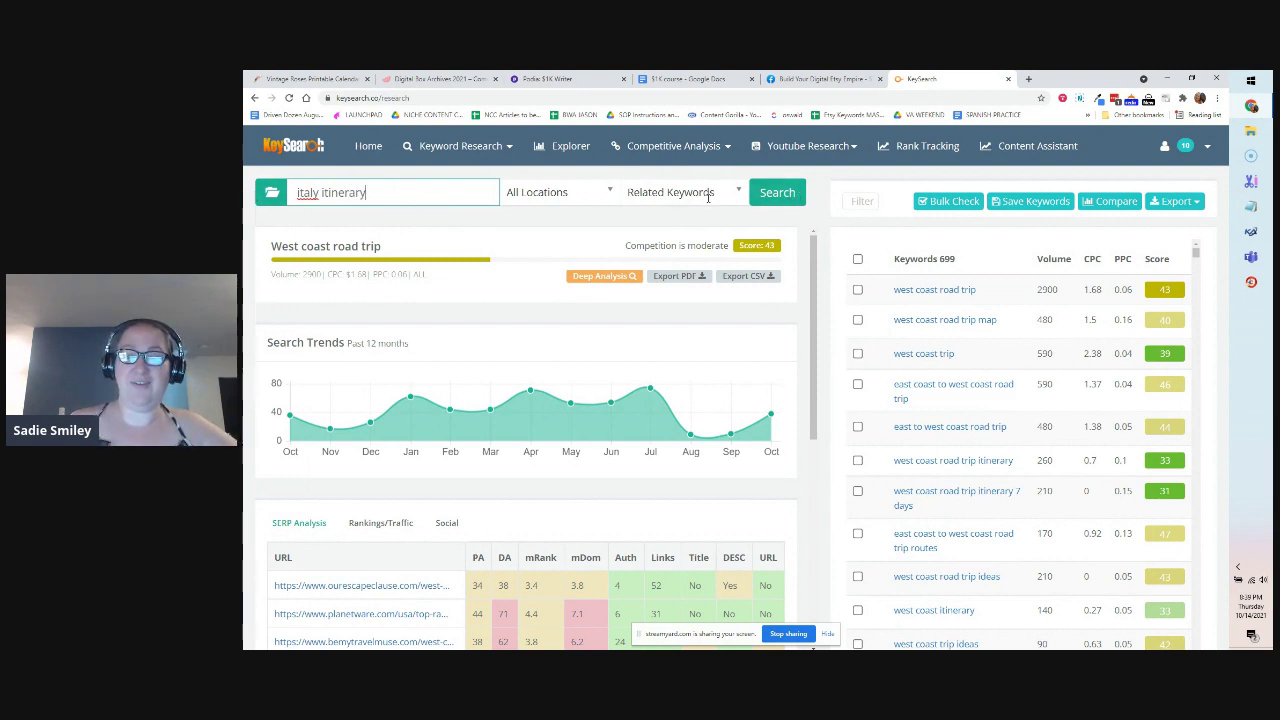
{"action": "left_click", "coordinate": [614, 191]}
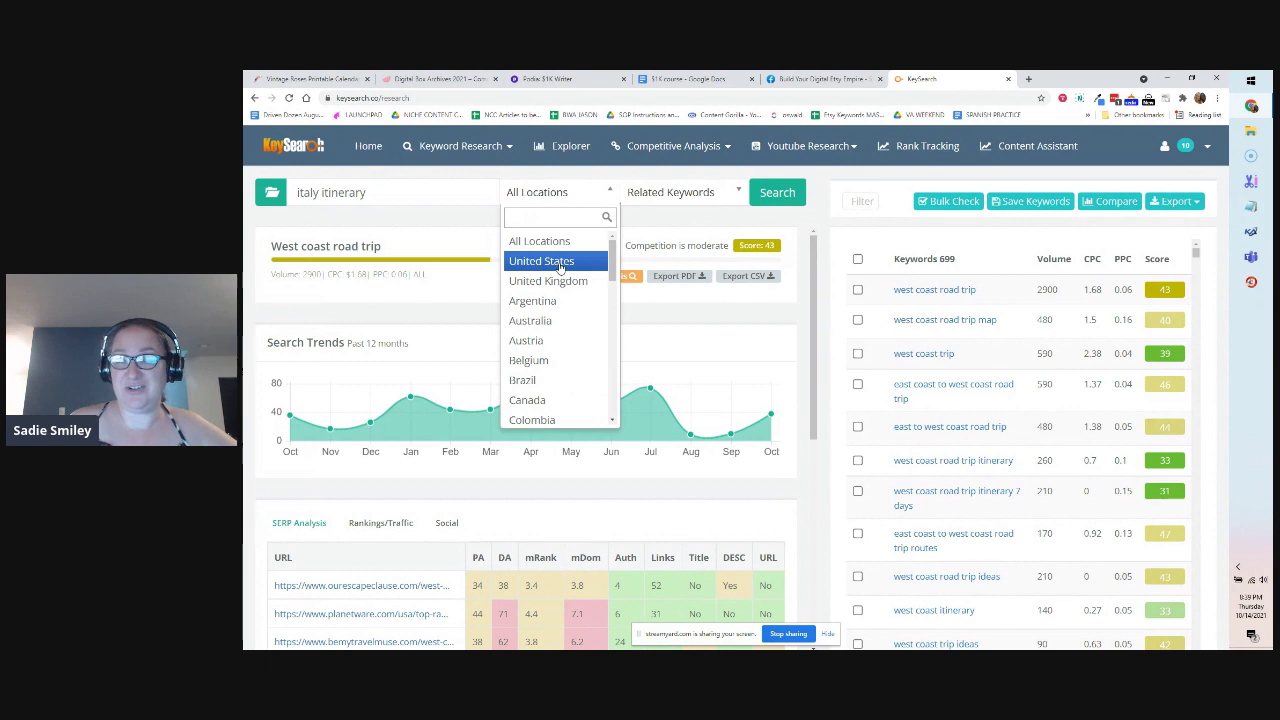
{"action": "left_click", "coordinate": [540, 241]}
{"action": "left_click", "coordinate": [738, 189]}
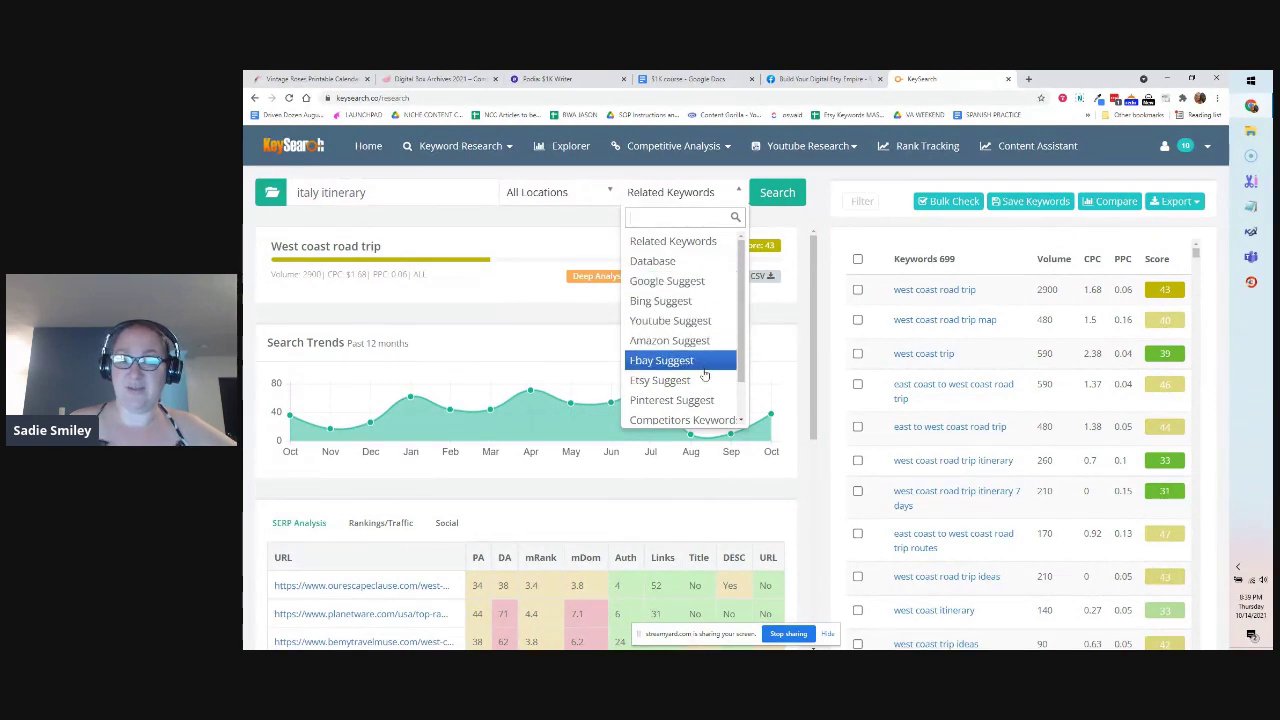
{"action": "scroll", "coordinate": [705, 378], "scroll_direction": "down", "scroll_amount": 1}
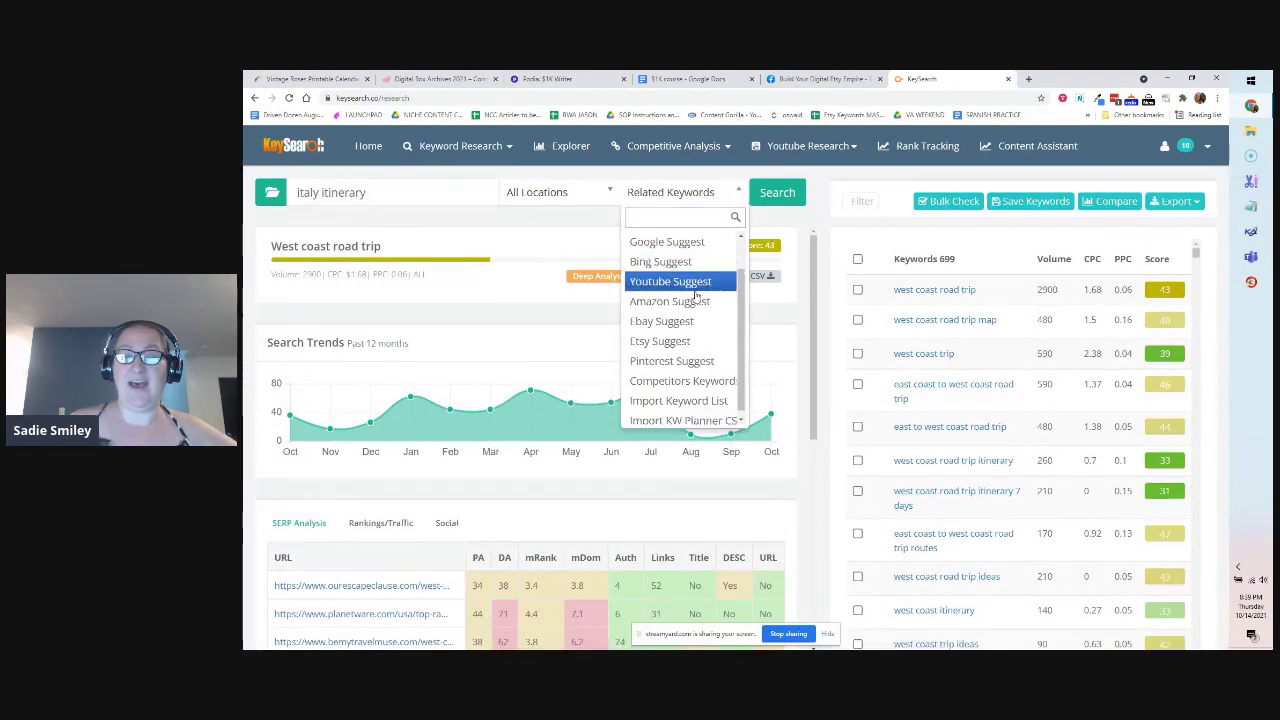
{"action": "scroll", "coordinate": [686, 254], "scroll_direction": "up", "scroll_amount": 2}
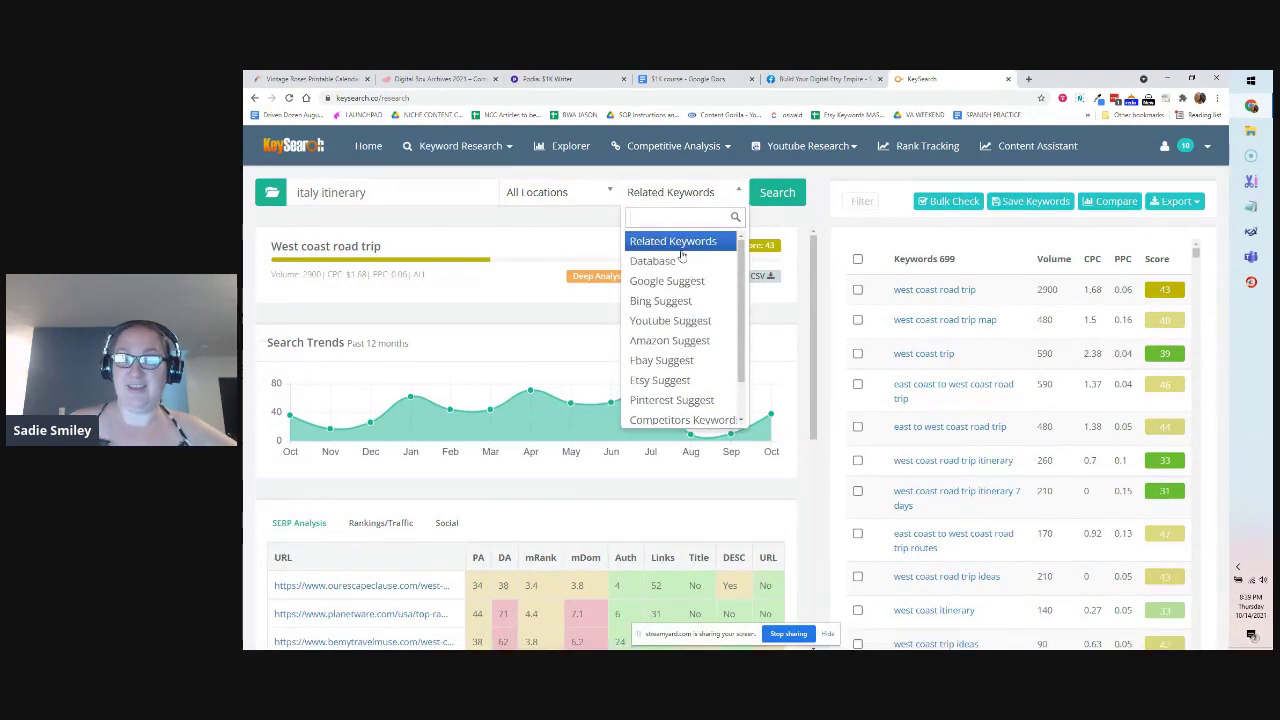
{"action": "left_click", "coordinate": [684, 242]}
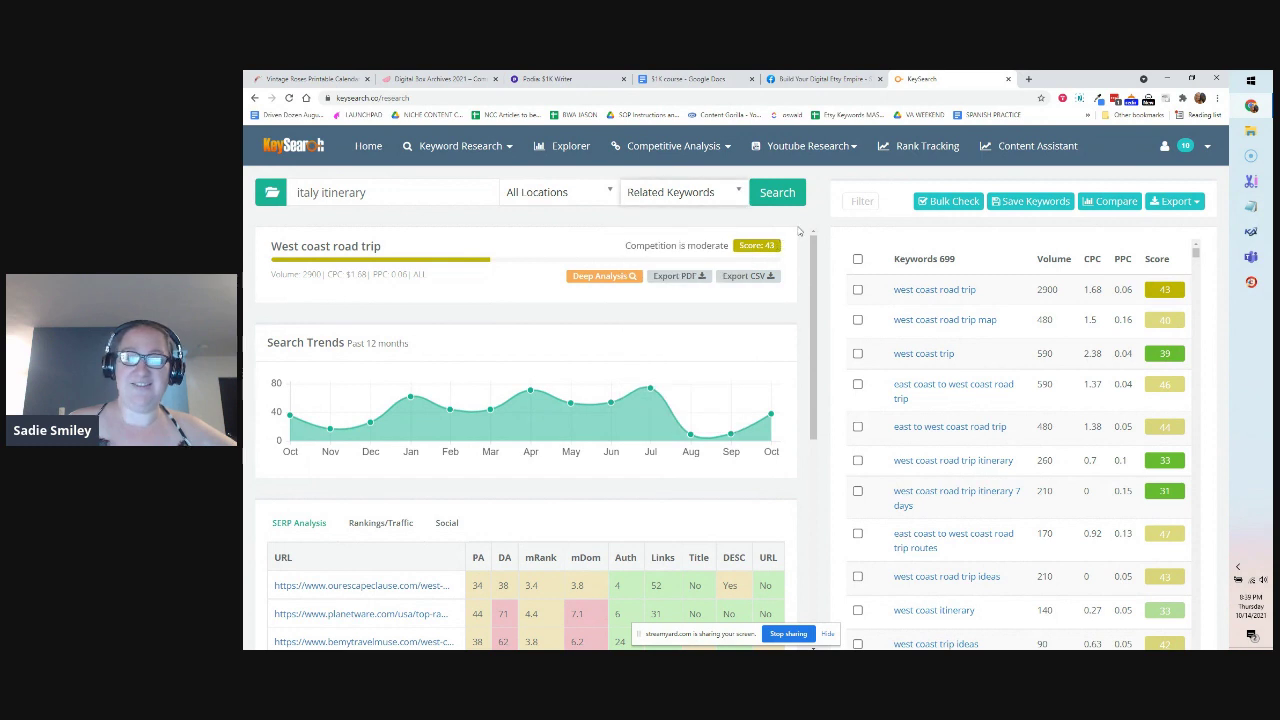
{"action": "left_click", "coordinate": [779, 197]}
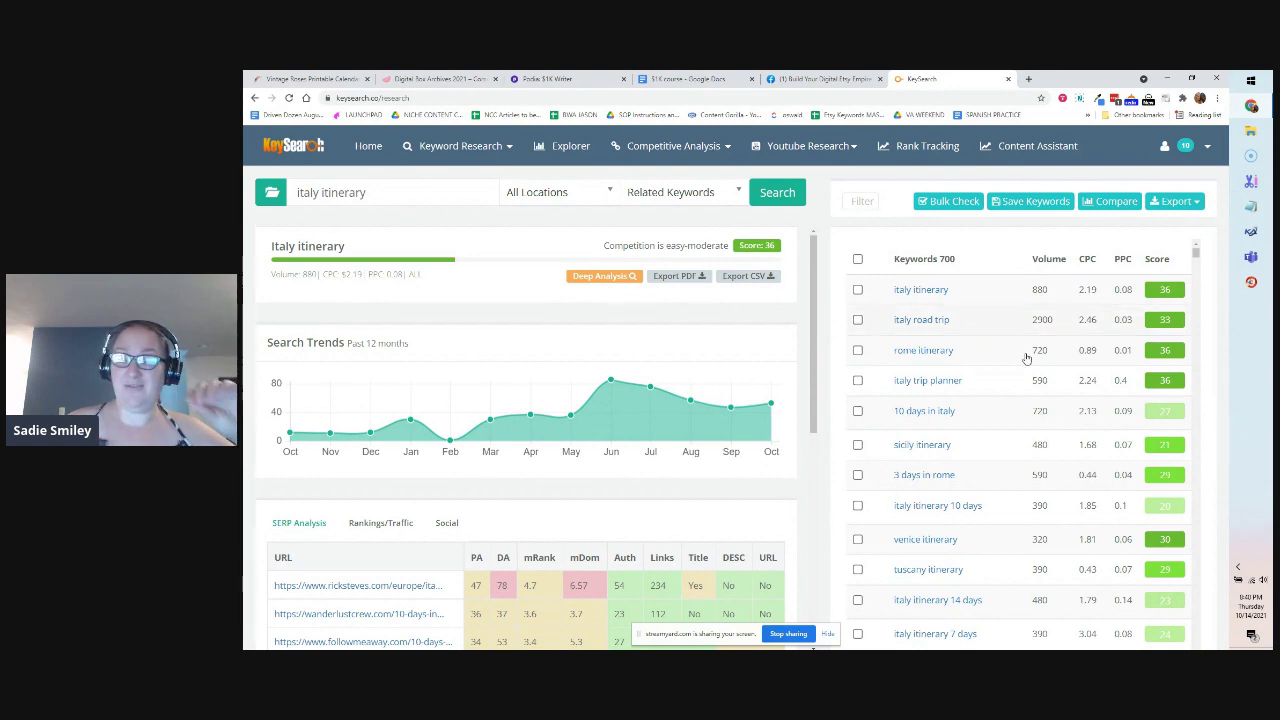
Examine the search volumes and difficulty scores of the related keywords in the results list
{"action": "scroll", "coordinate": [1026, 358], "scroll_direction": "down", "scroll_amount": 10}
{"action": "scroll", "coordinate": [1027, 450], "scroll_direction": "down", "scroll_amount": 5}
{"action": "scroll", "coordinate": [1027, 440], "scroll_direction": "down", "scroll_amount": 5}
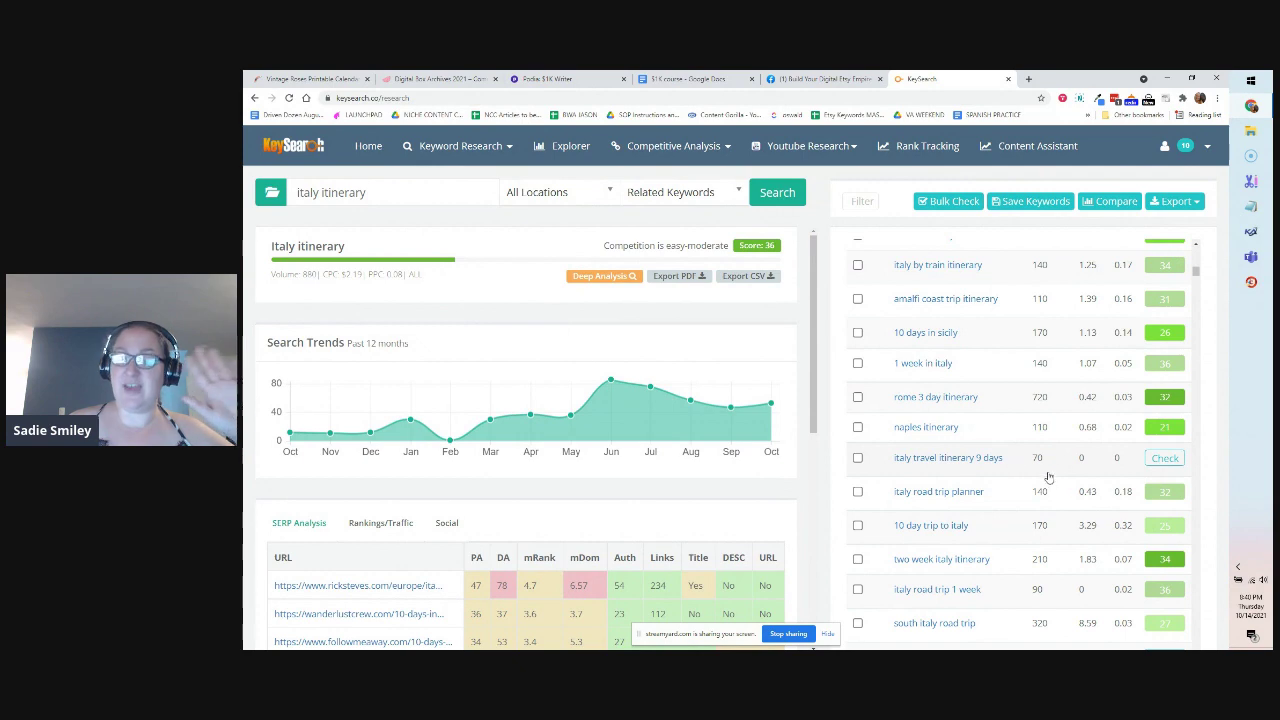
{"action": "scroll", "coordinate": [1048, 477], "scroll_direction": "up", "scroll_amount": 10}
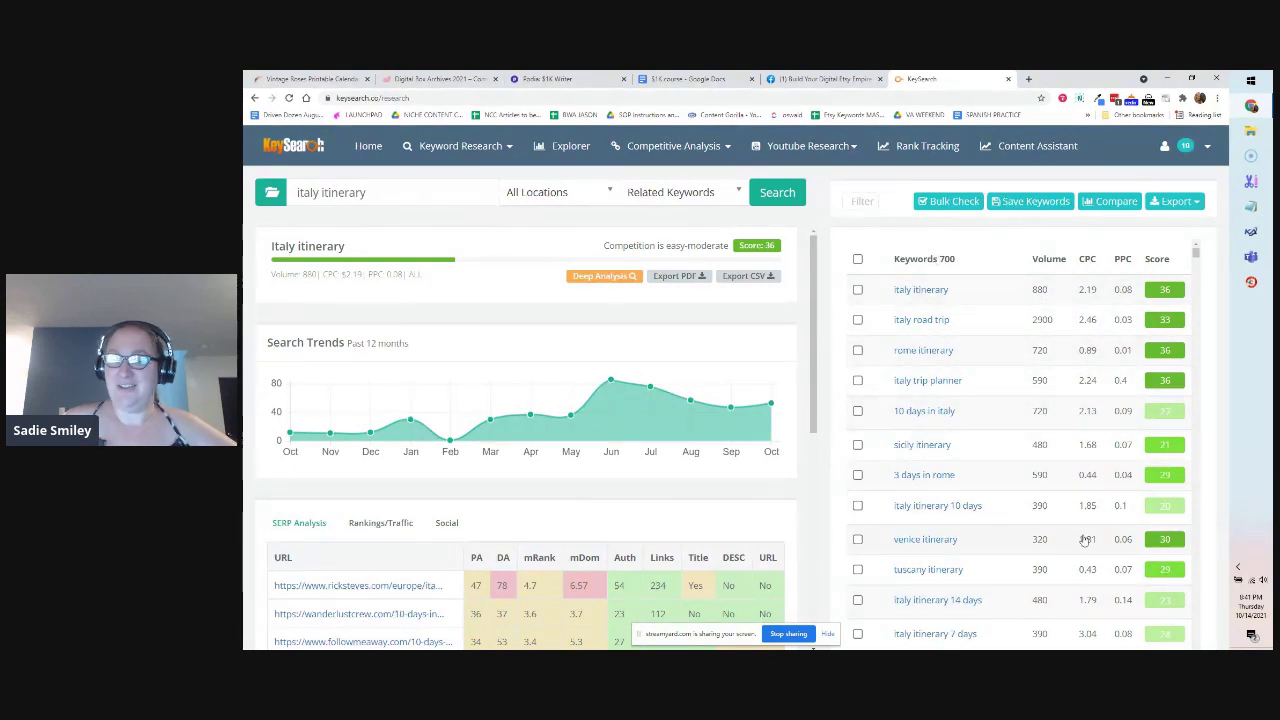
{"action": "scroll", "coordinate": [1060, 512], "scroll_direction": "down", "scroll_amount": 10}
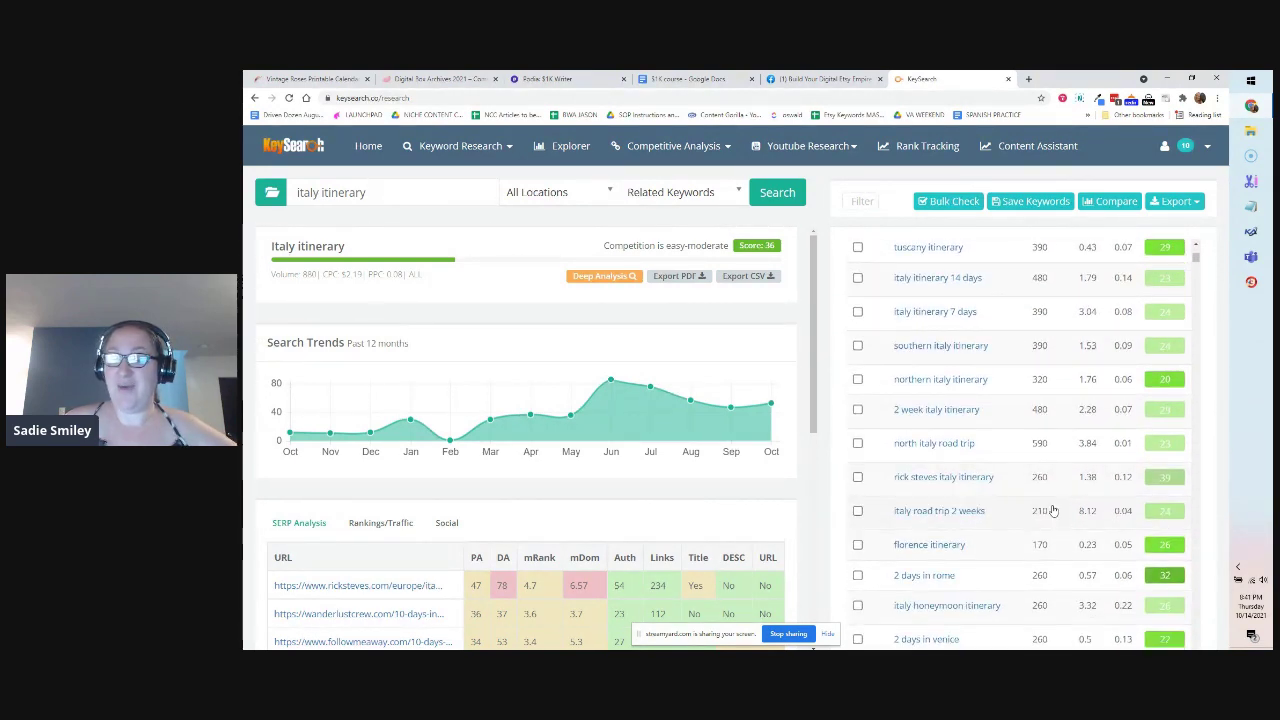
{"action": "scroll", "coordinate": [1053, 510], "scroll_direction": "down", "scroll_amount": 2}
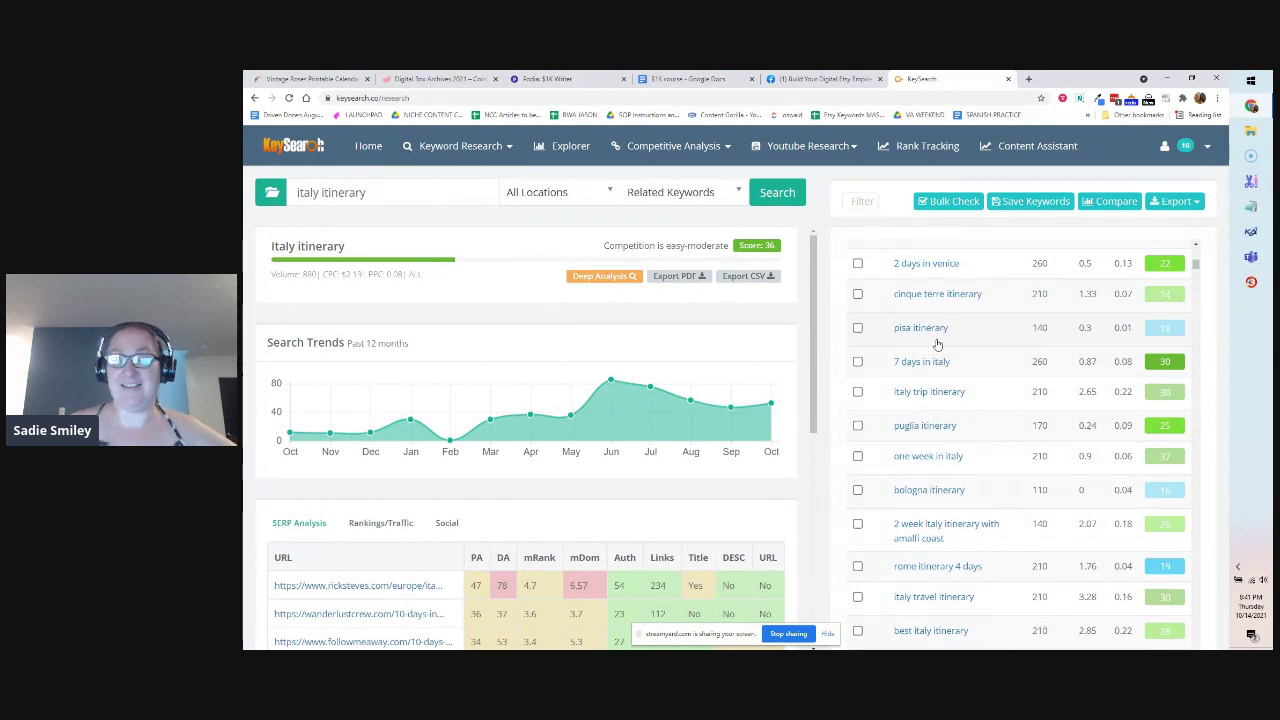
{"action": "scroll", "coordinate": [991, 334], "scroll_direction": "down", "scroll_amount": 2}
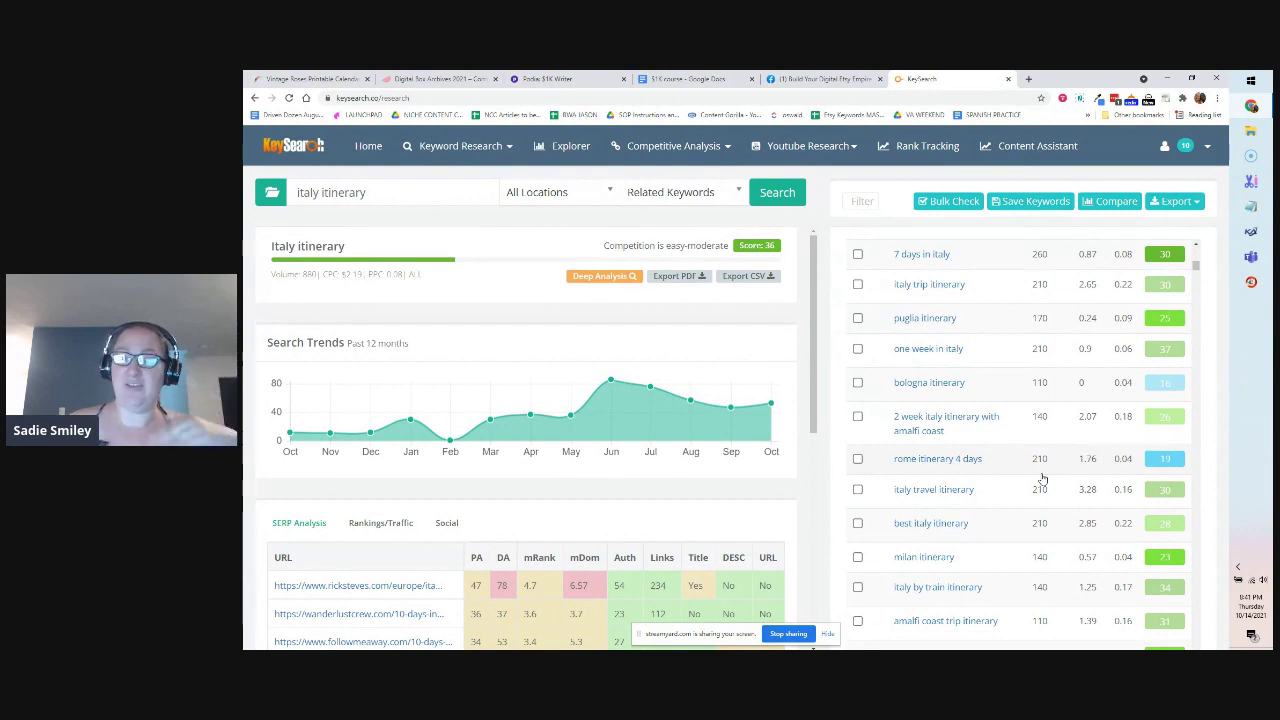
Check the difficulty score of the unscored keyword "italy travel itinerary 9 days"
{"action": "scroll", "coordinate": [1042, 480], "scroll_direction": "down", "scroll_amount": 3}
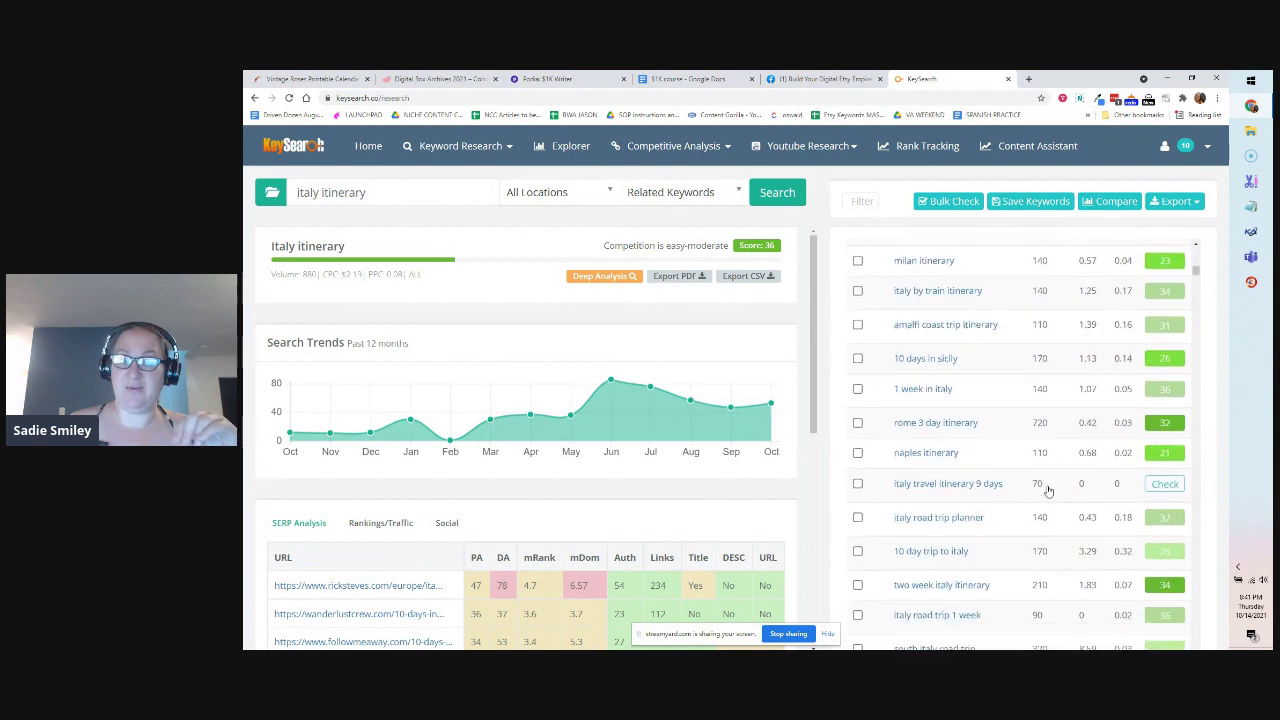
{"action": "scroll", "coordinate": [1047, 490], "scroll_direction": "down", "scroll_amount": 1}
{"action": "left_click", "coordinate": [1165, 458]}
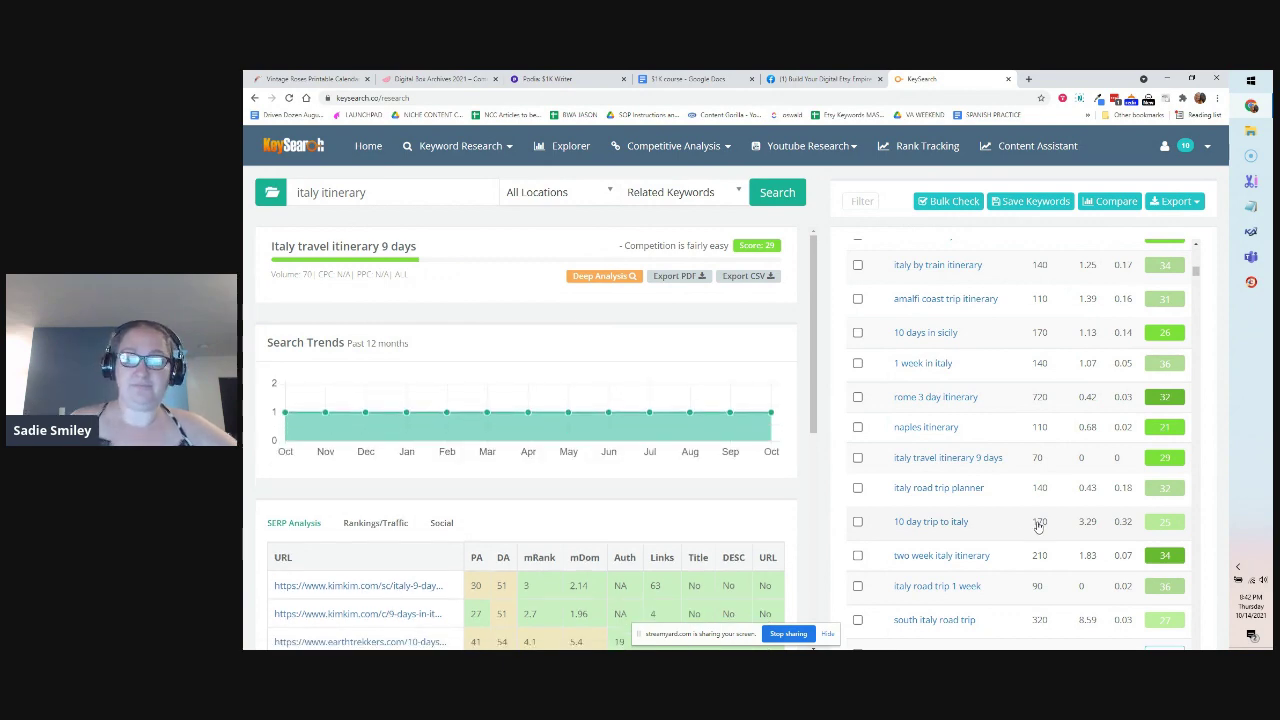
Load the "italy itinerary" keyword from the results list and open its Deep Analysis report
{"action": "scroll", "coordinate": [1015, 535], "scroll_direction": "down", "scroll_amount": 3}
{"action": "scroll", "coordinate": [1015, 535], "scroll_direction": "up", "scroll_amount": 3}
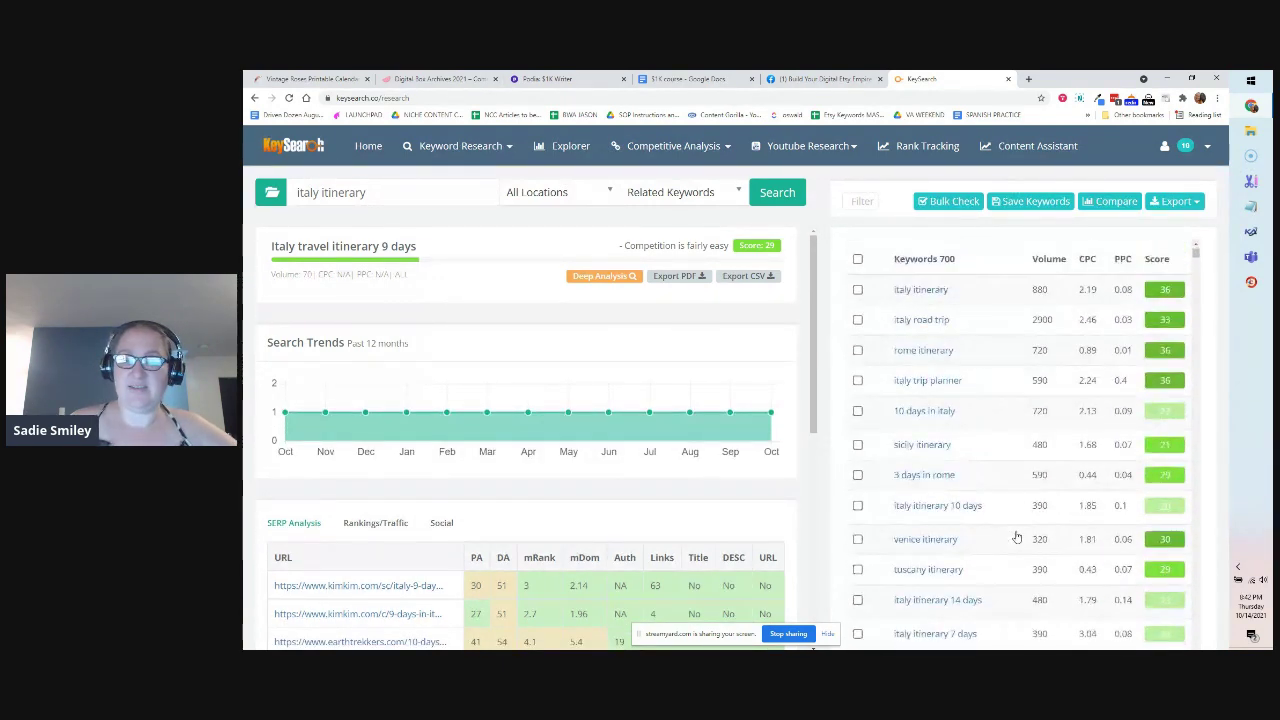
{"action": "left_click", "coordinate": [913, 291]}
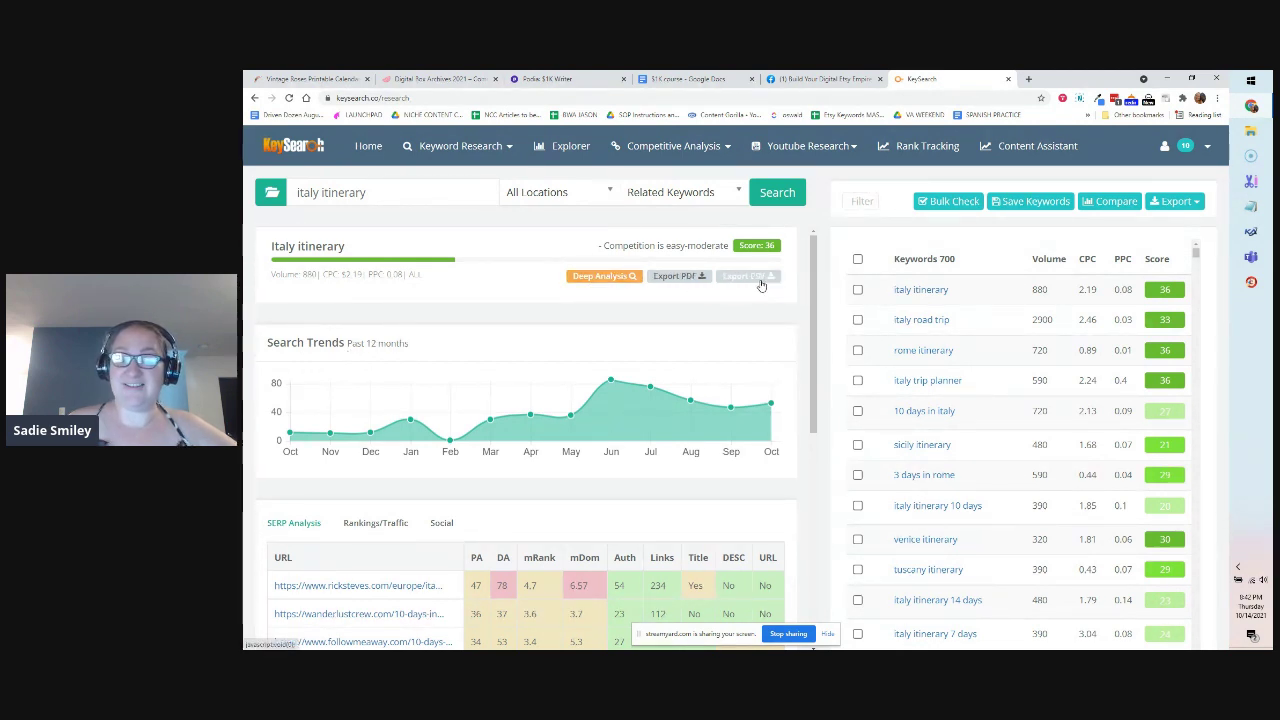
{"action": "left_click", "coordinate": [599, 279]}
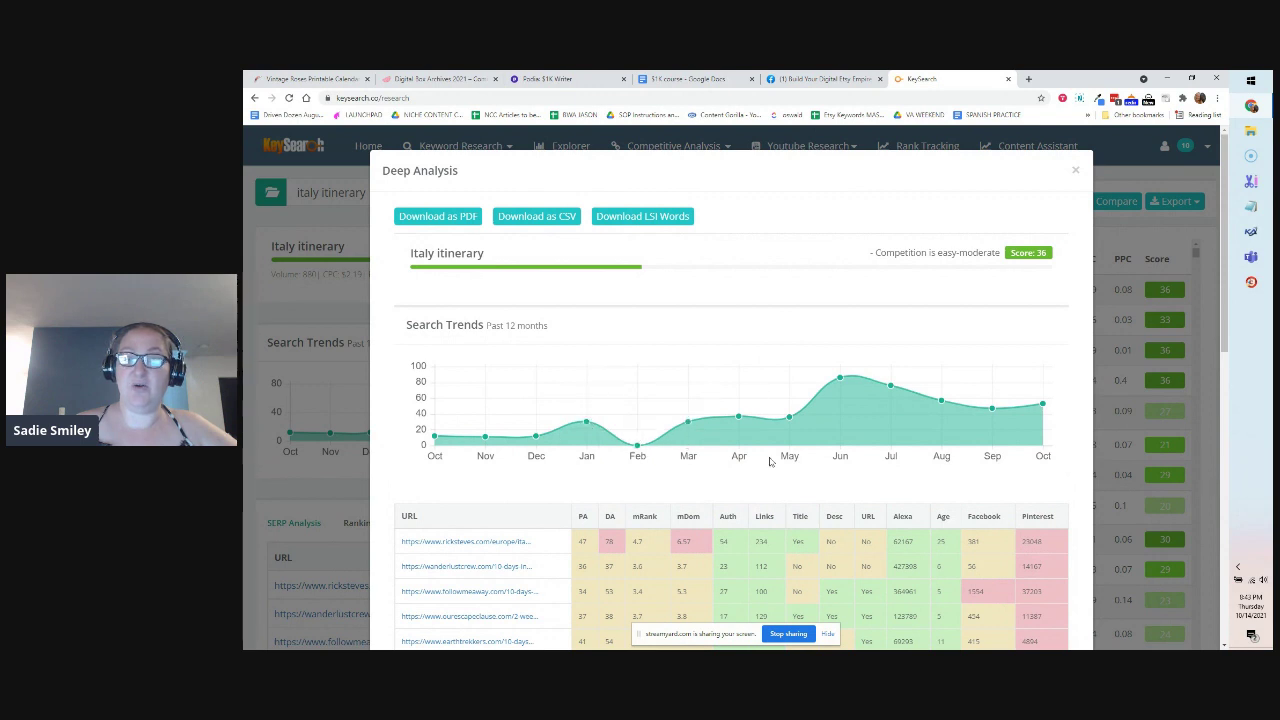
Examine the monthly search trends, the ranking pages' metrics and the LSI keywords in the Deep Analysis report
{"action": "mouse_move", "coordinate": [833, 396]}
{"action": "mouse_move", "coordinate": [903, 388]}
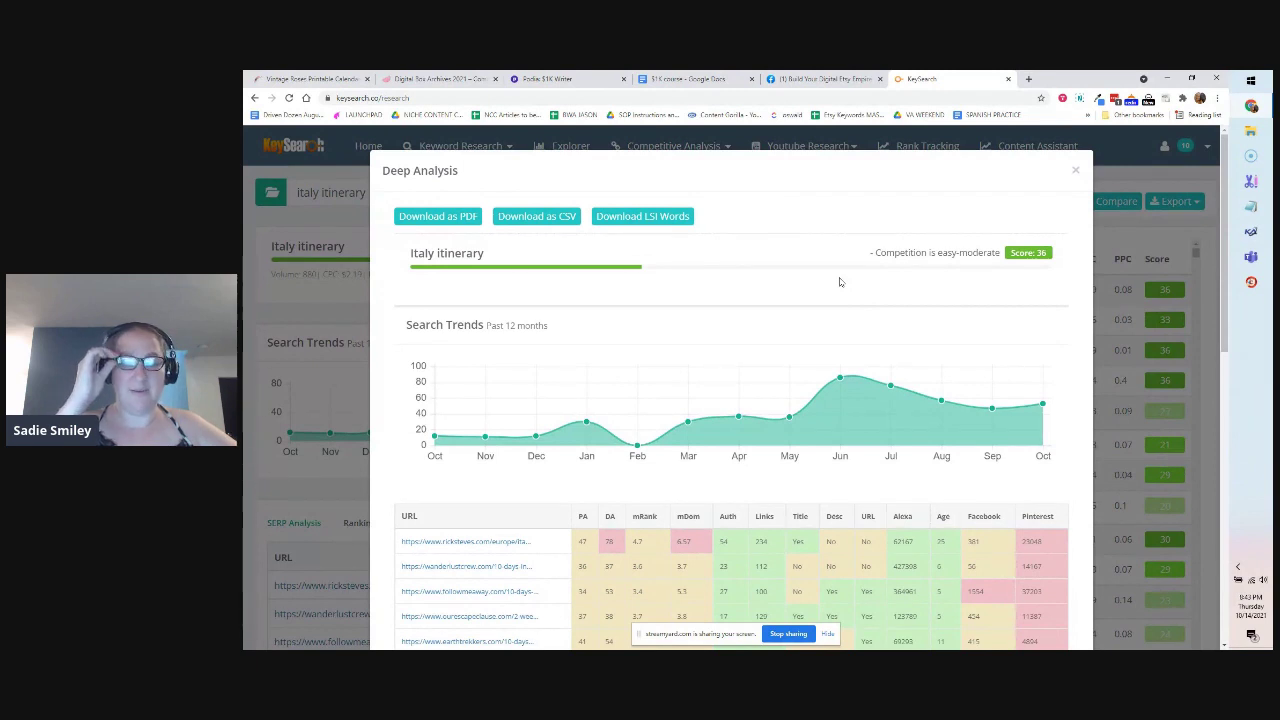
{"action": "mouse_move", "coordinate": [641, 443]}
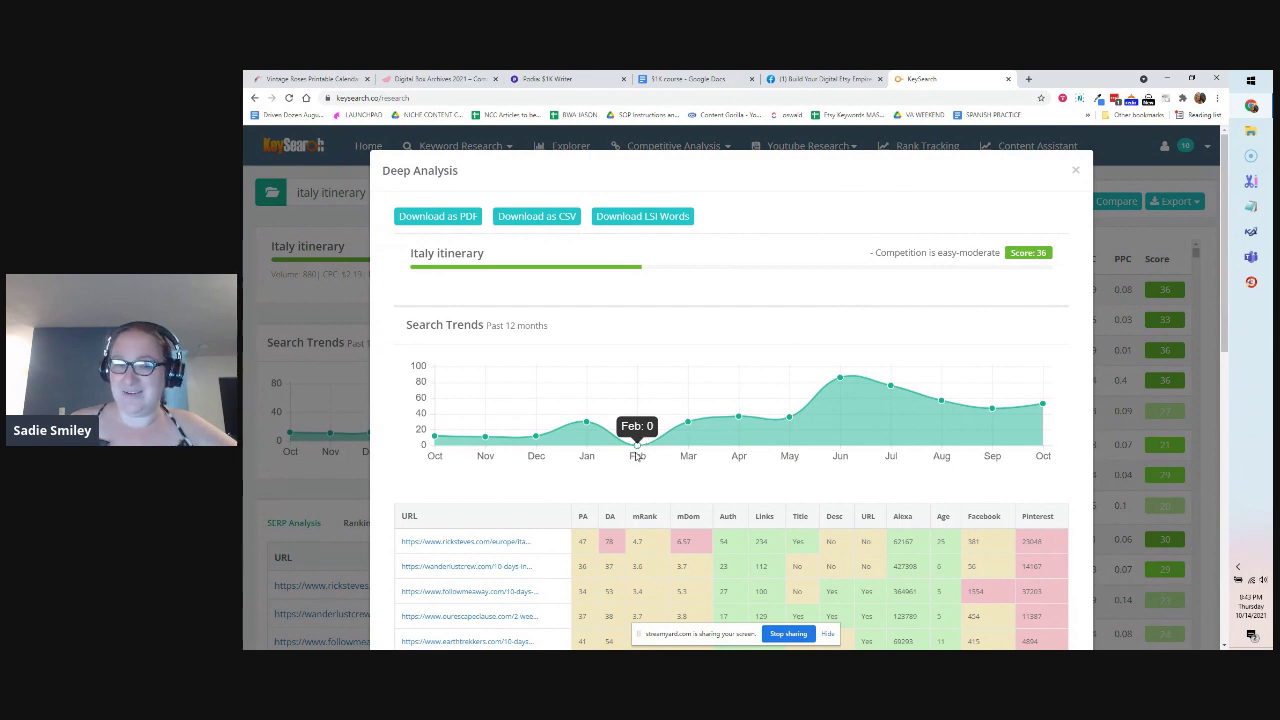
{"action": "scroll", "coordinate": [832, 481], "scroll_direction": "down", "scroll_amount": 3}
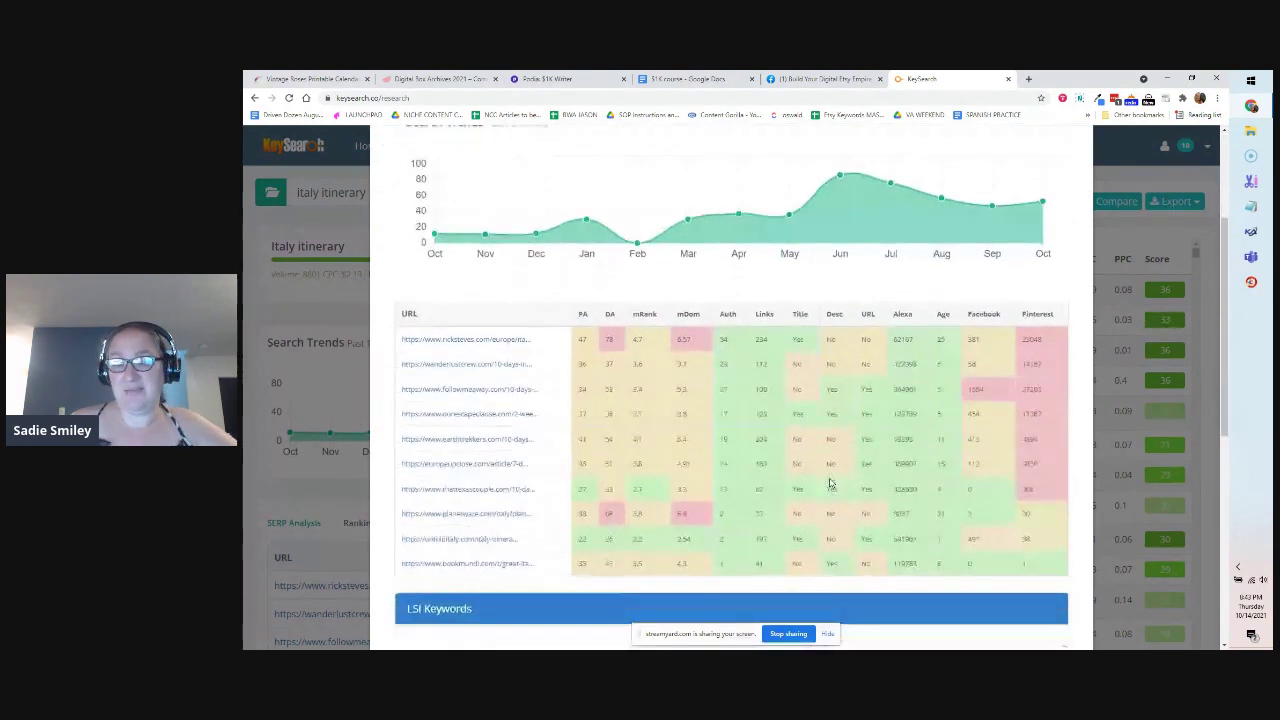
{"action": "scroll", "coordinate": [540, 470], "scroll_direction": "down", "scroll_amount": 1}
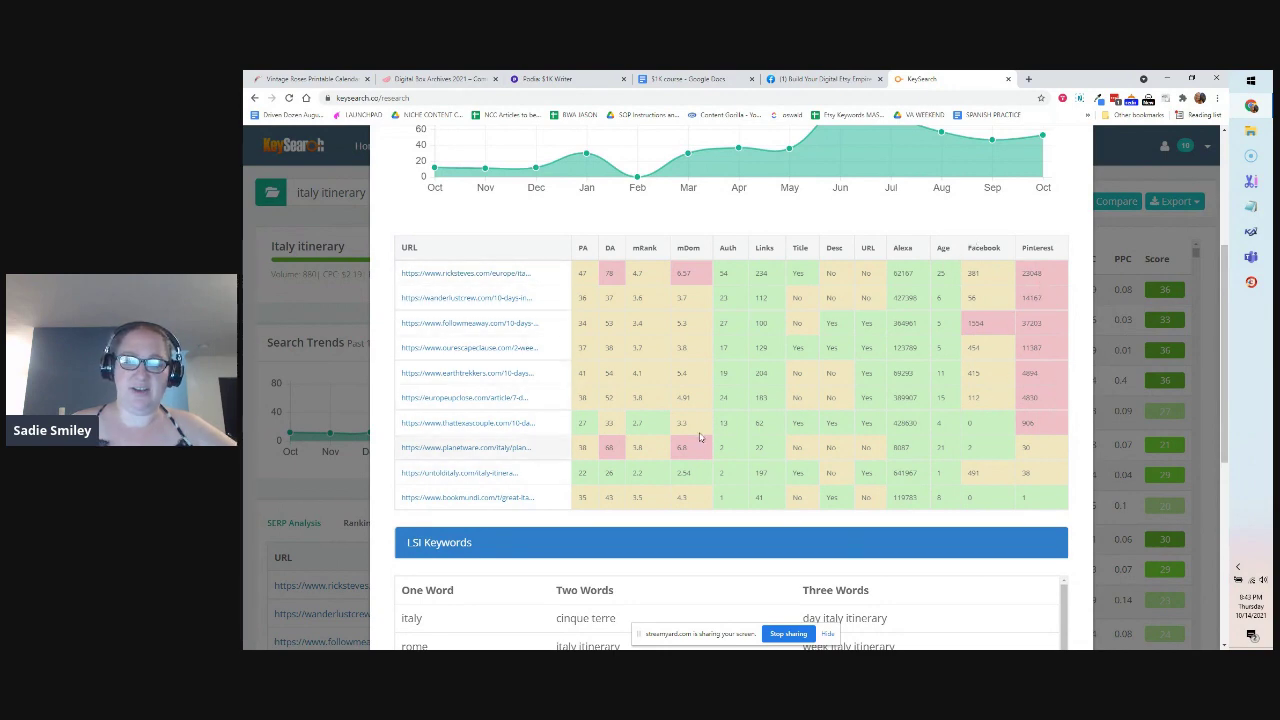
{"action": "scroll", "coordinate": [716, 455], "scroll_direction": "down", "scroll_amount": 5}
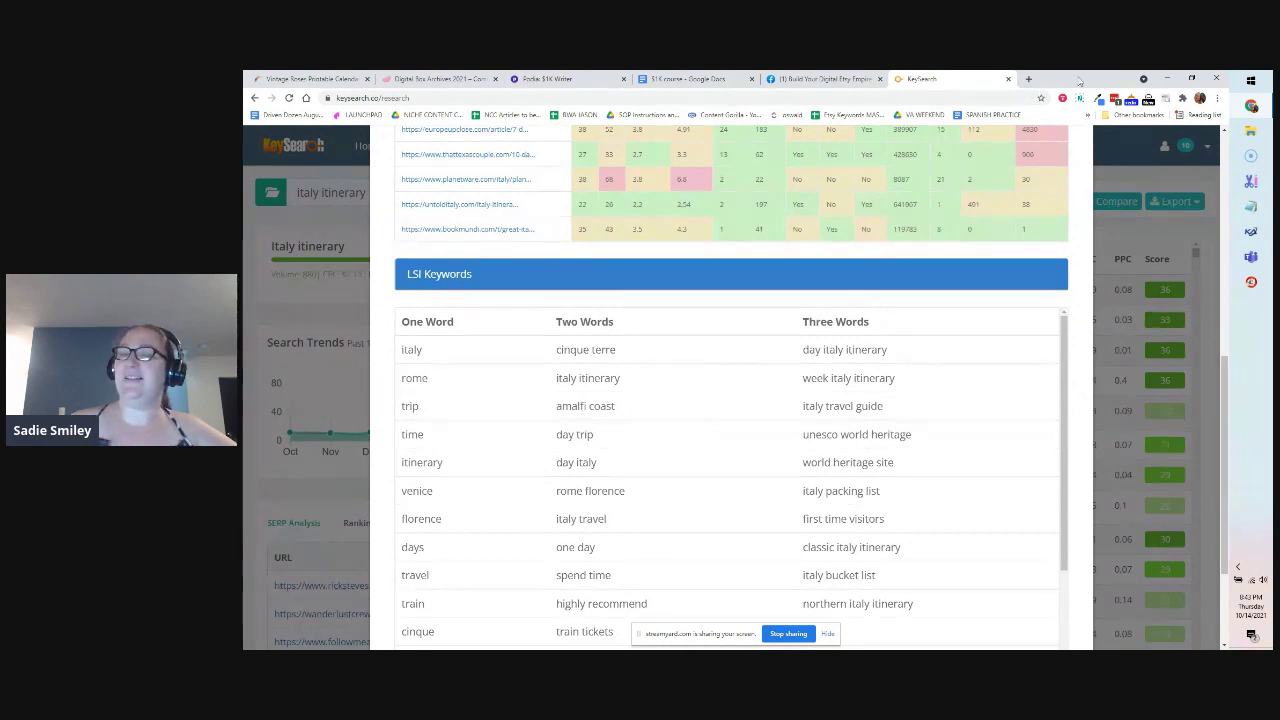
Search Google for "what is an lsi keyword" in a new browser tab and look over the results
{"action": "left_click", "coordinate": [1031, 80]}
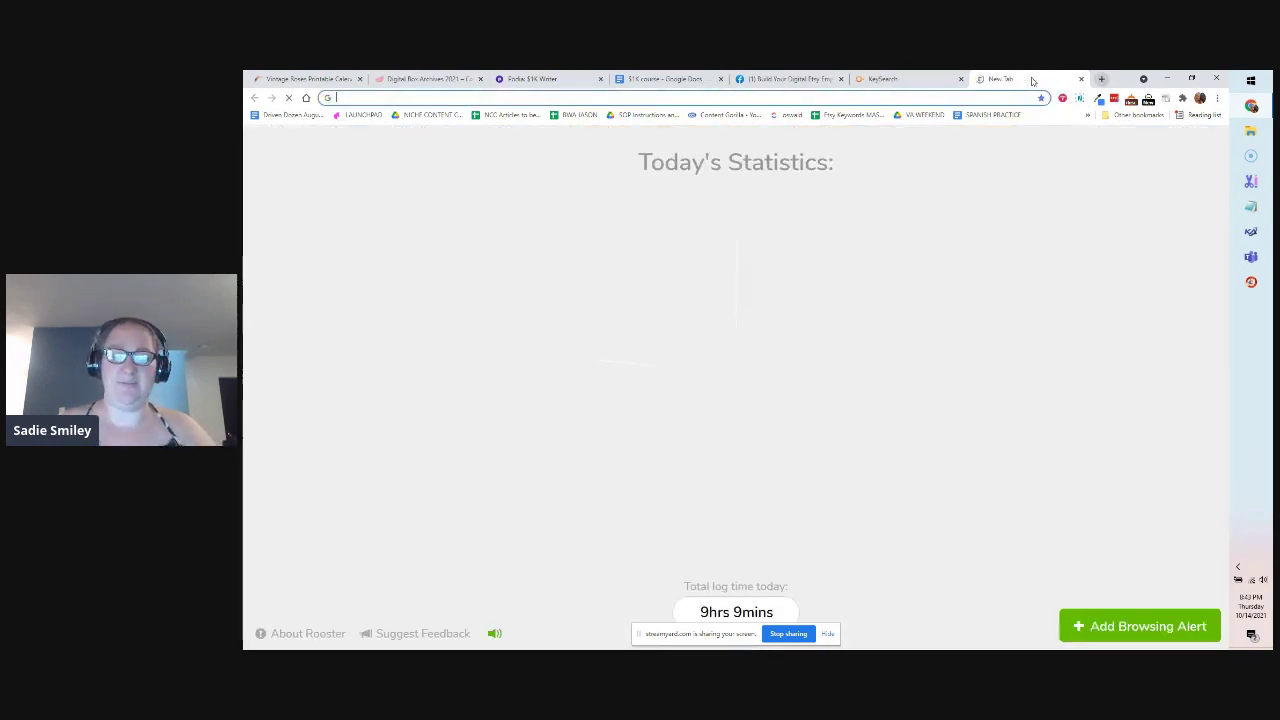
{"action": "type", "text": "what is an lsi keyword"}
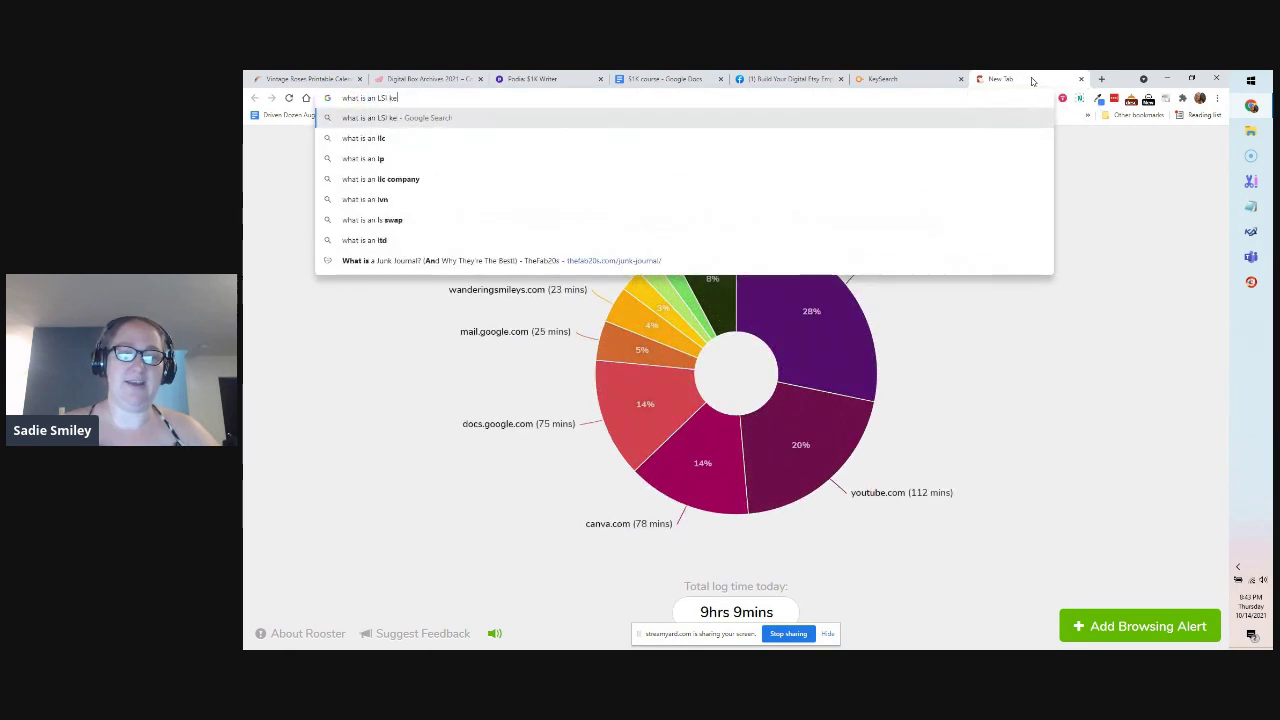
{"action": "key", "text": "Return"}
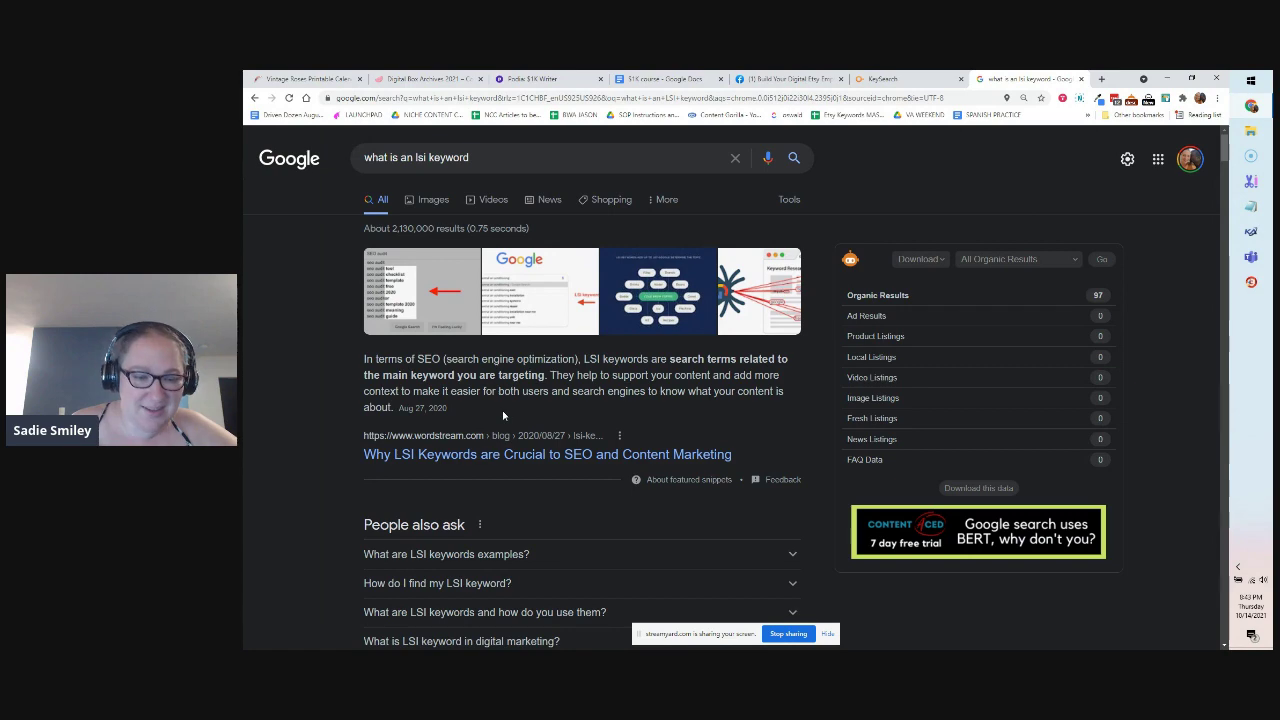
{"action": "scroll", "coordinate": [498, 451], "scroll_direction": "down", "scroll_amount": 3}
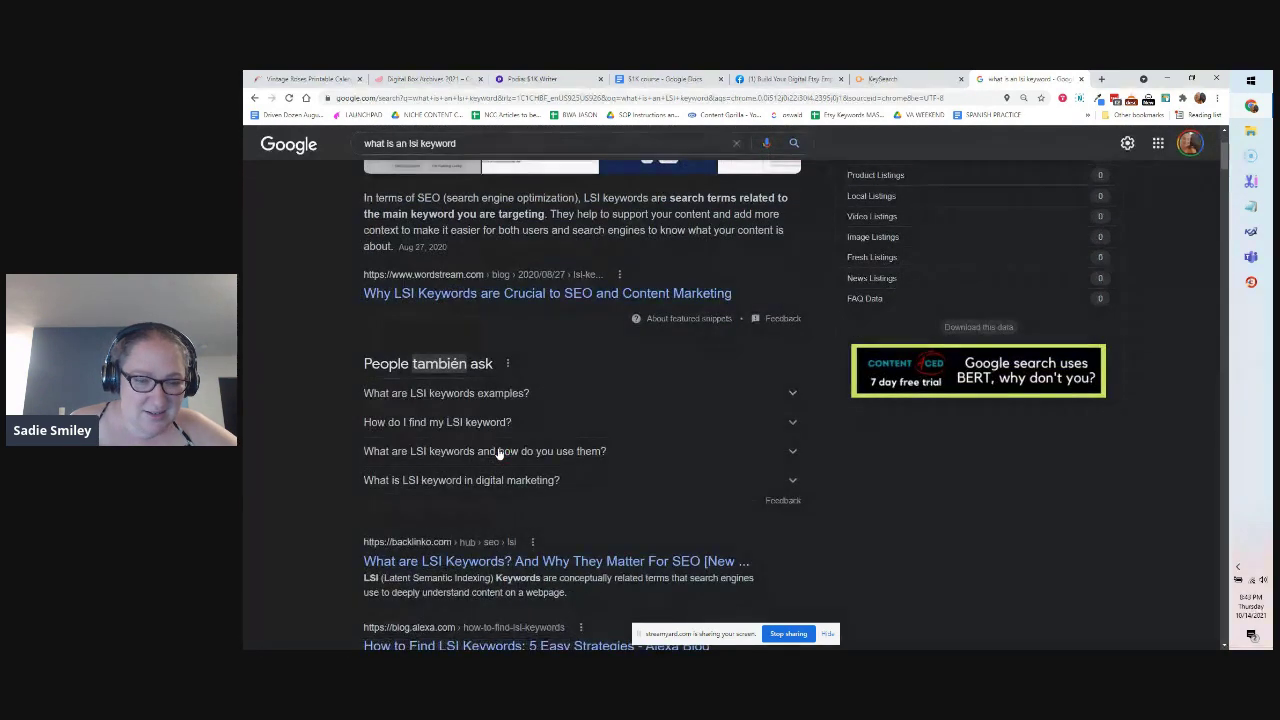
{"action": "scroll", "coordinate": [498, 451], "scroll_direction": "up", "scroll_amount": 3}
Replace the Google query with "what does LSI stand for in keywords" and run the search
{"action": "left_click_drag", "start_coordinate": [472, 157], "coordinate": [334, 157]}
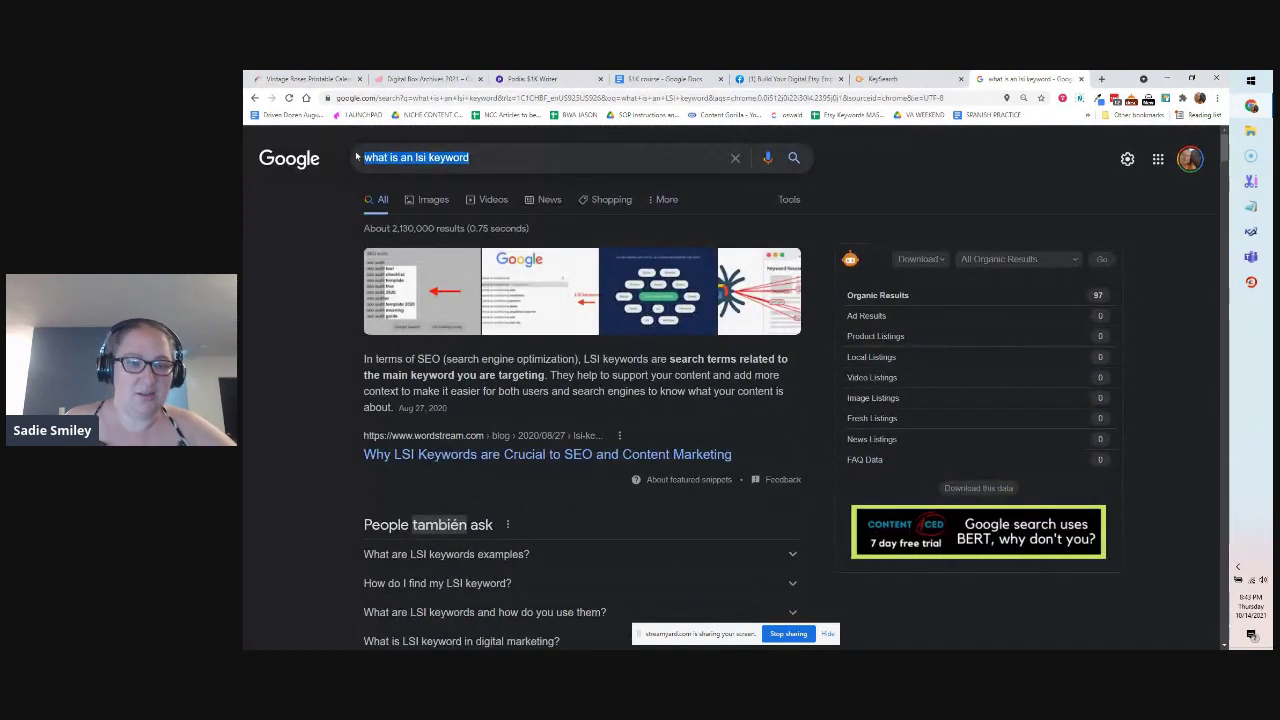
{"action": "type", "text": "what does LSI "}
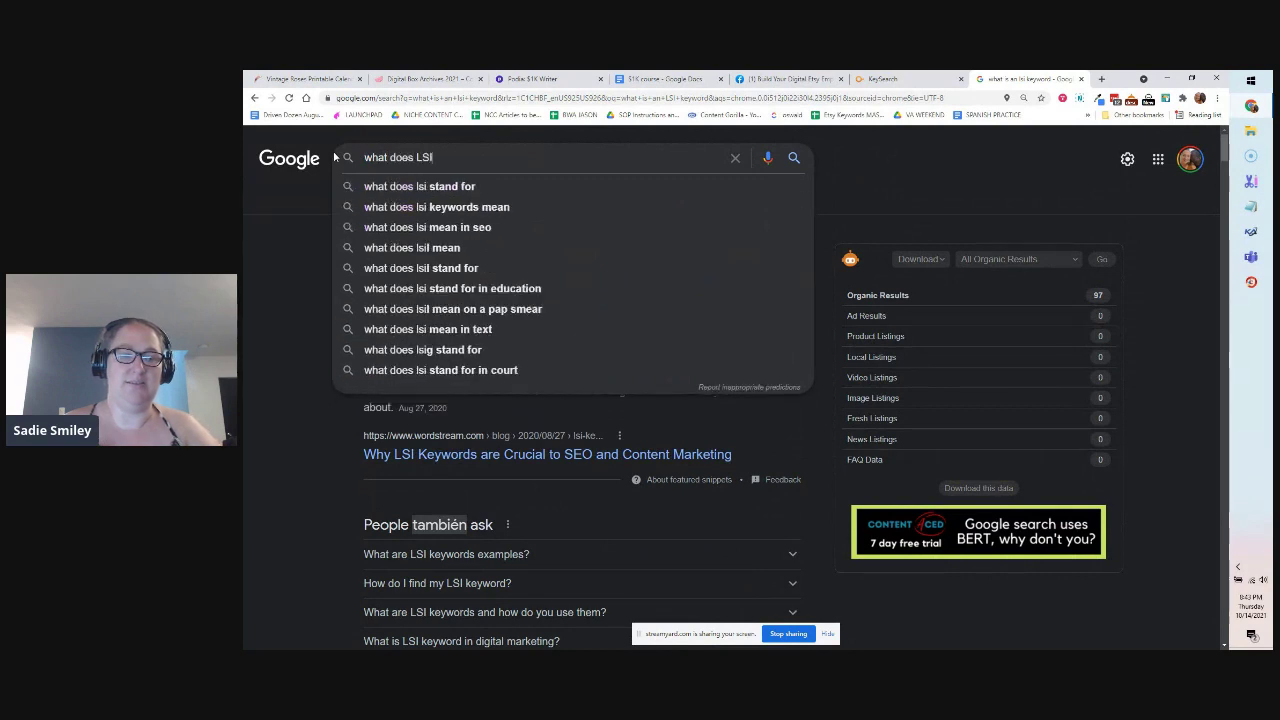
{"action": "type", "text": "stand for in keywords"}
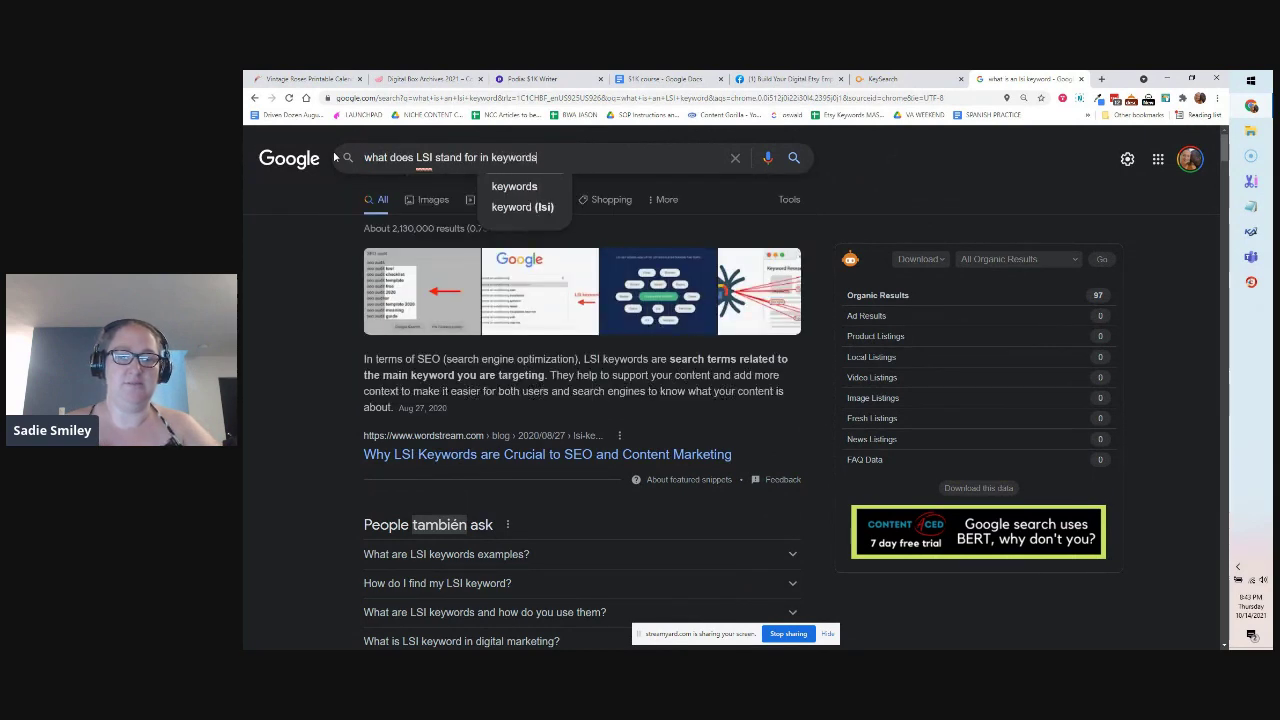
{"action": "key", "text": "Return"}
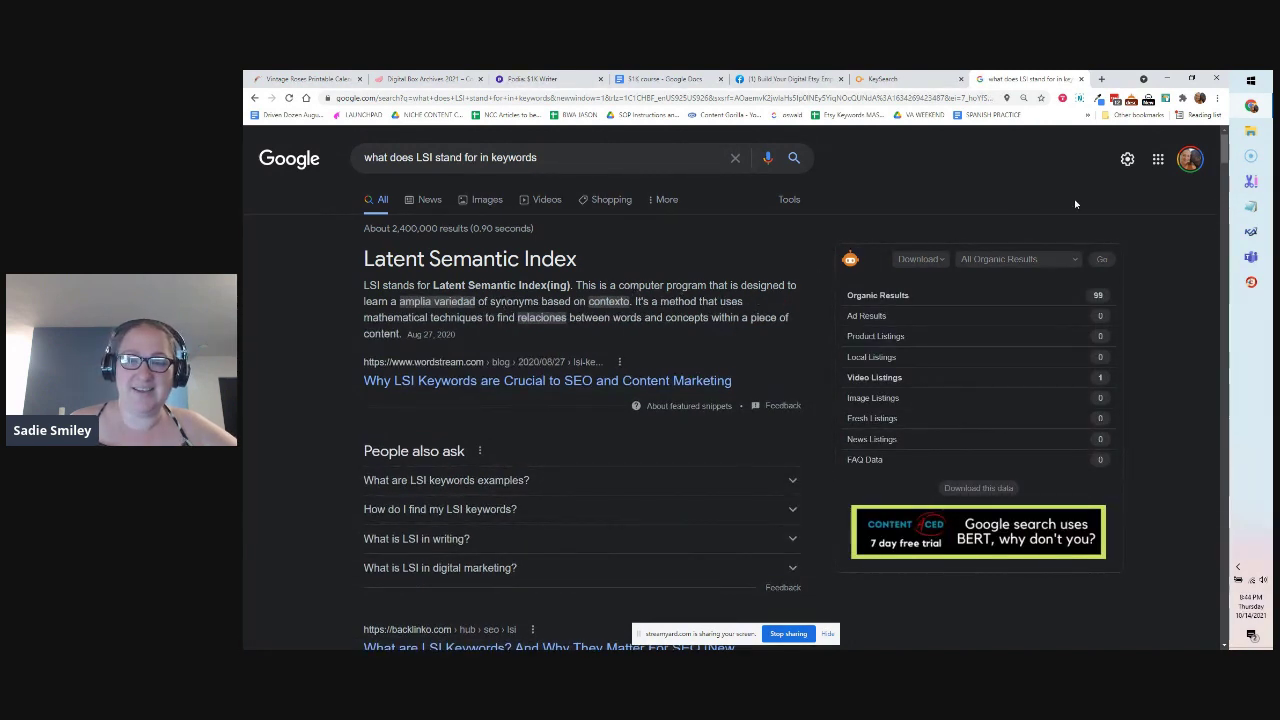
Pause the Toucan translation extension and dismiss its settings
{"action": "left_click", "coordinate": [1167, 98]}
{"action": "left_click", "coordinate": [1167, 146]}
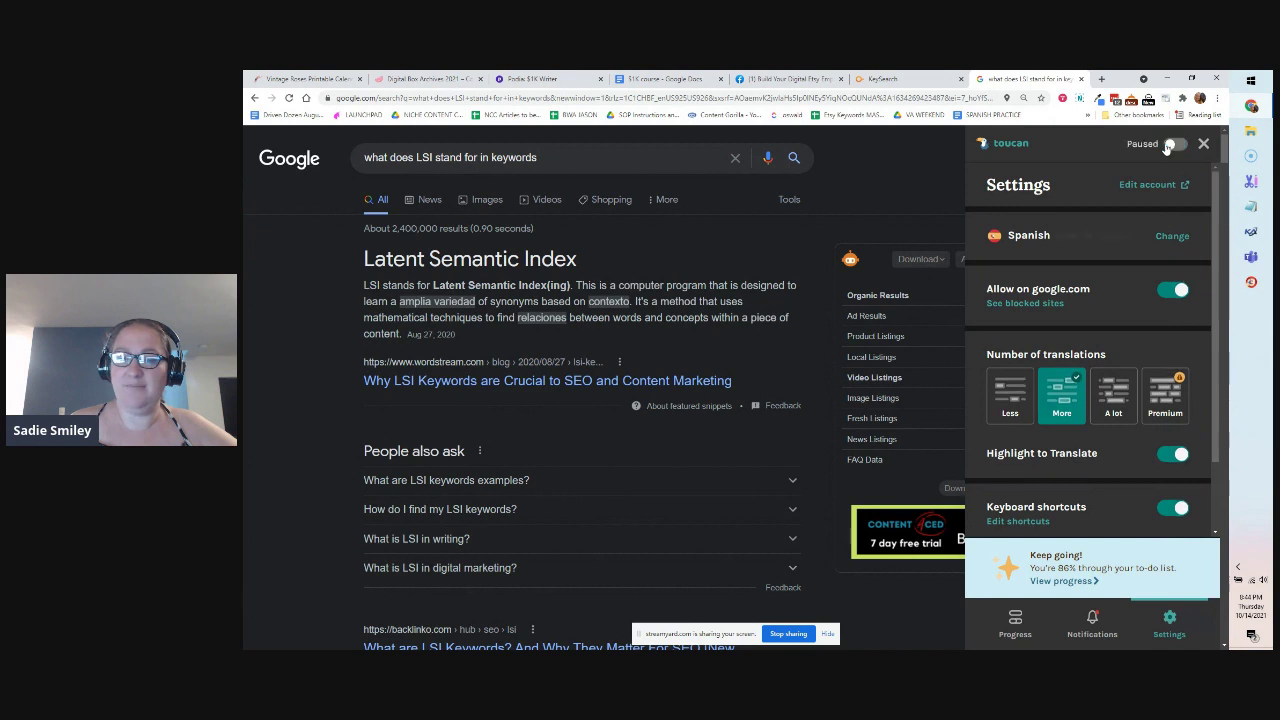
{"action": "left_click", "coordinate": [348, 316]}
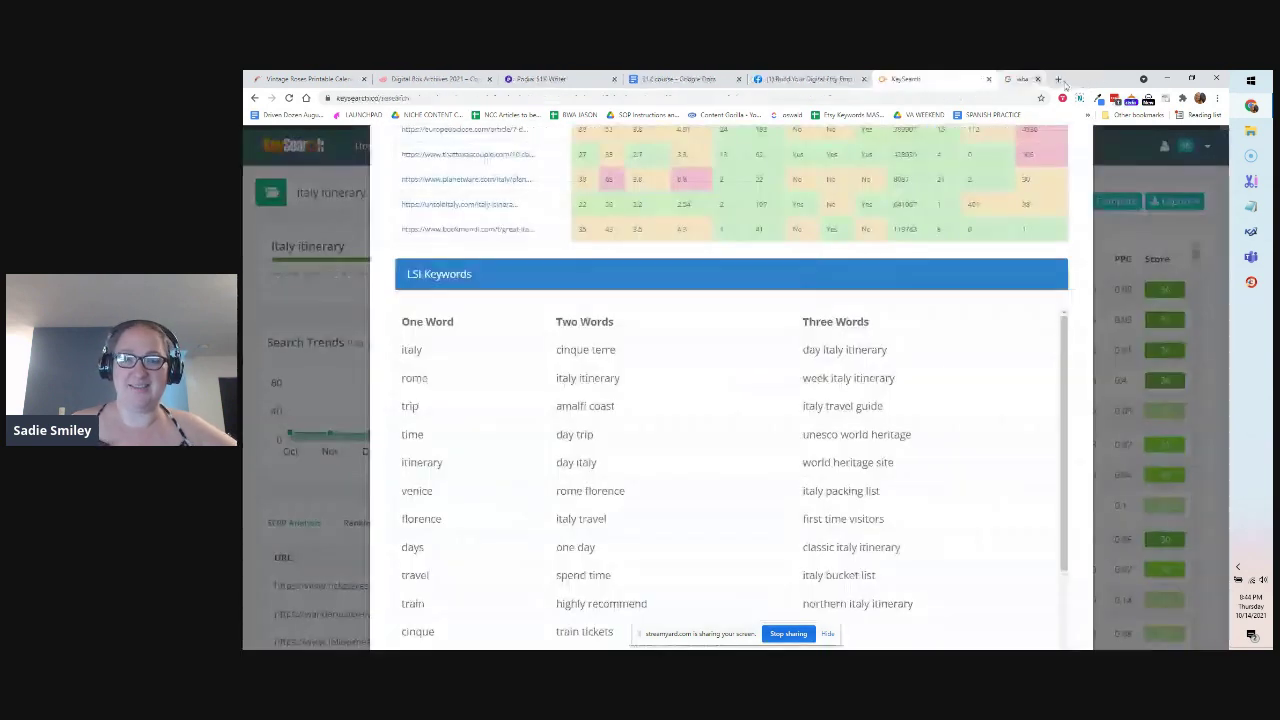
Close the Google results and review the one-, two- and three-word LSI keywords in the KeySearch report
{"action": "left_click", "coordinate": [1081, 78]}
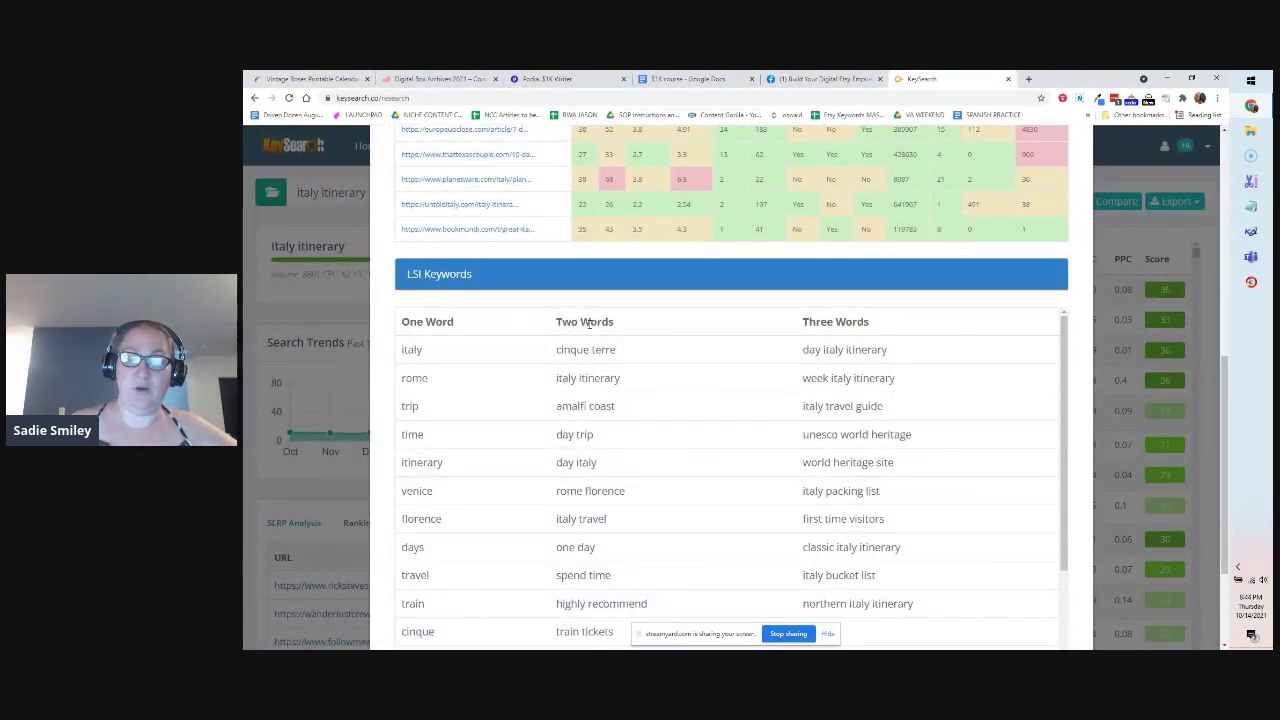
{"action": "scroll", "coordinate": [770, 380], "scroll_direction": "down", "scroll_amount": 3}
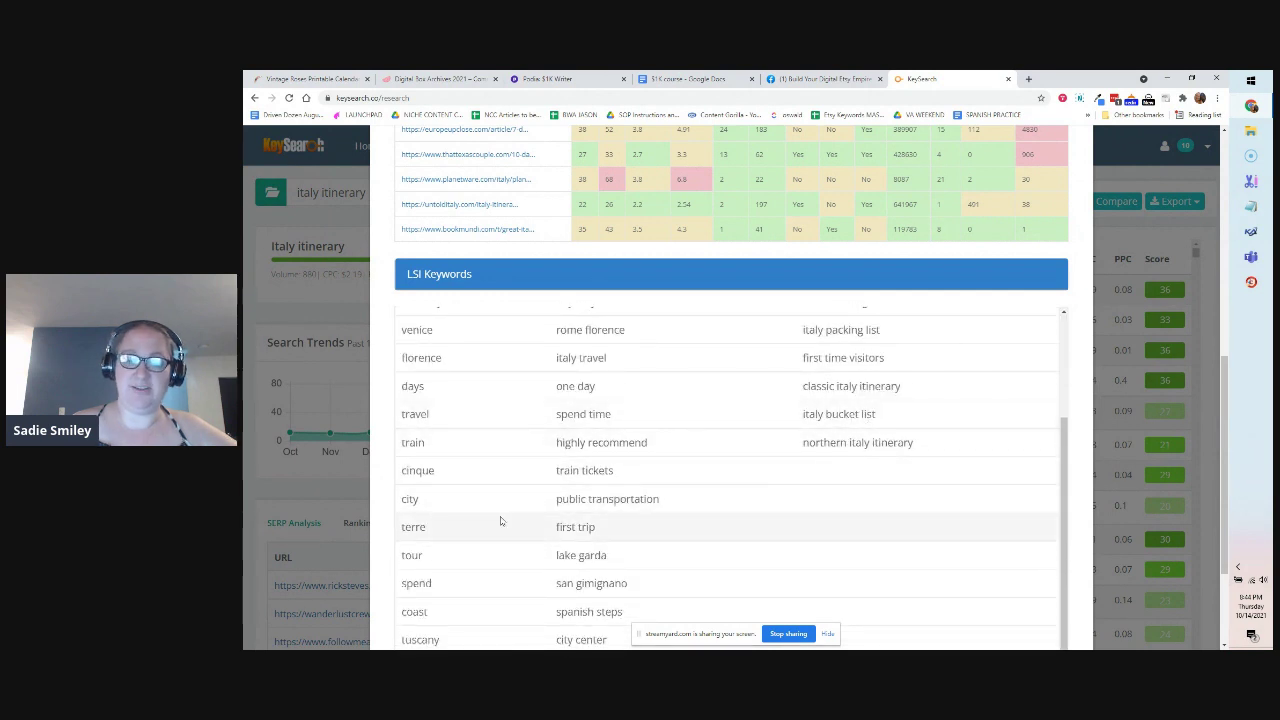
Read through the rest of the LSI keyword list, check the report's download options, and close the Deep Analysis report
{"action": "scroll", "coordinate": [501, 520], "scroll_direction": "down", "scroll_amount": 1}
{"action": "scroll", "coordinate": [503, 530], "scroll_direction": "down", "scroll_amount": 2}
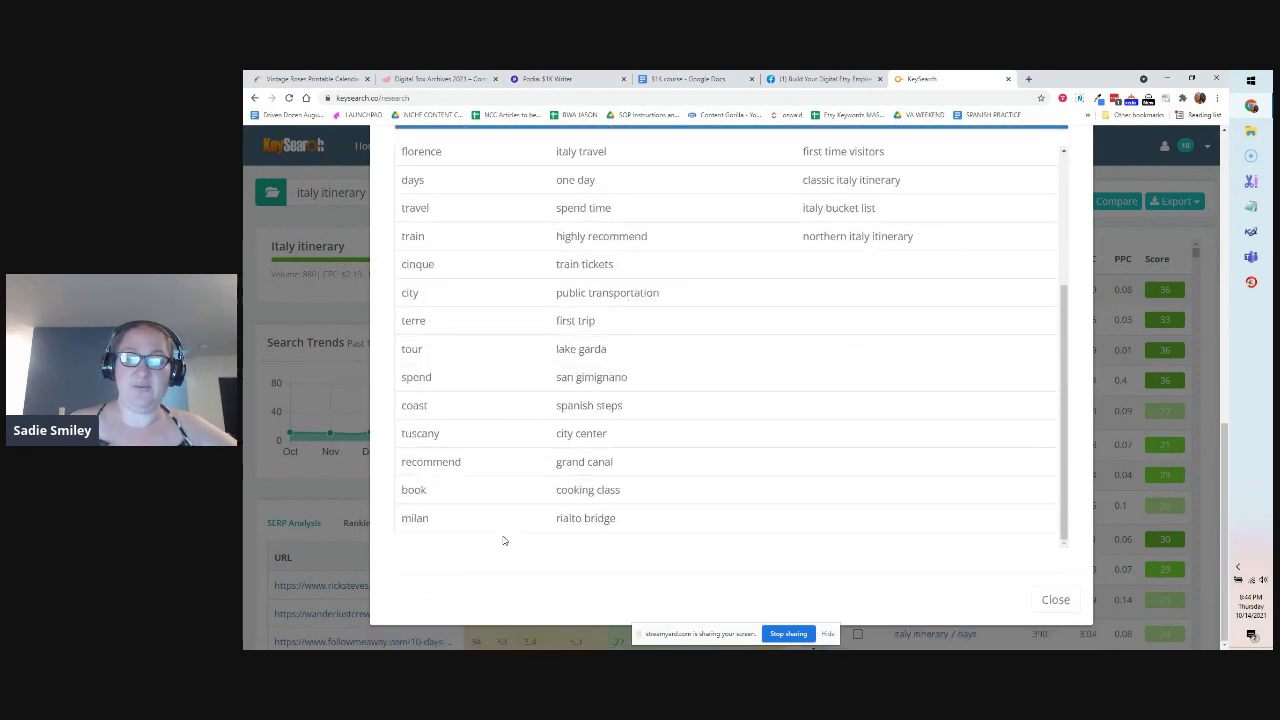
{"action": "scroll", "coordinate": [503, 538], "scroll_direction": "up", "scroll_amount": 4}
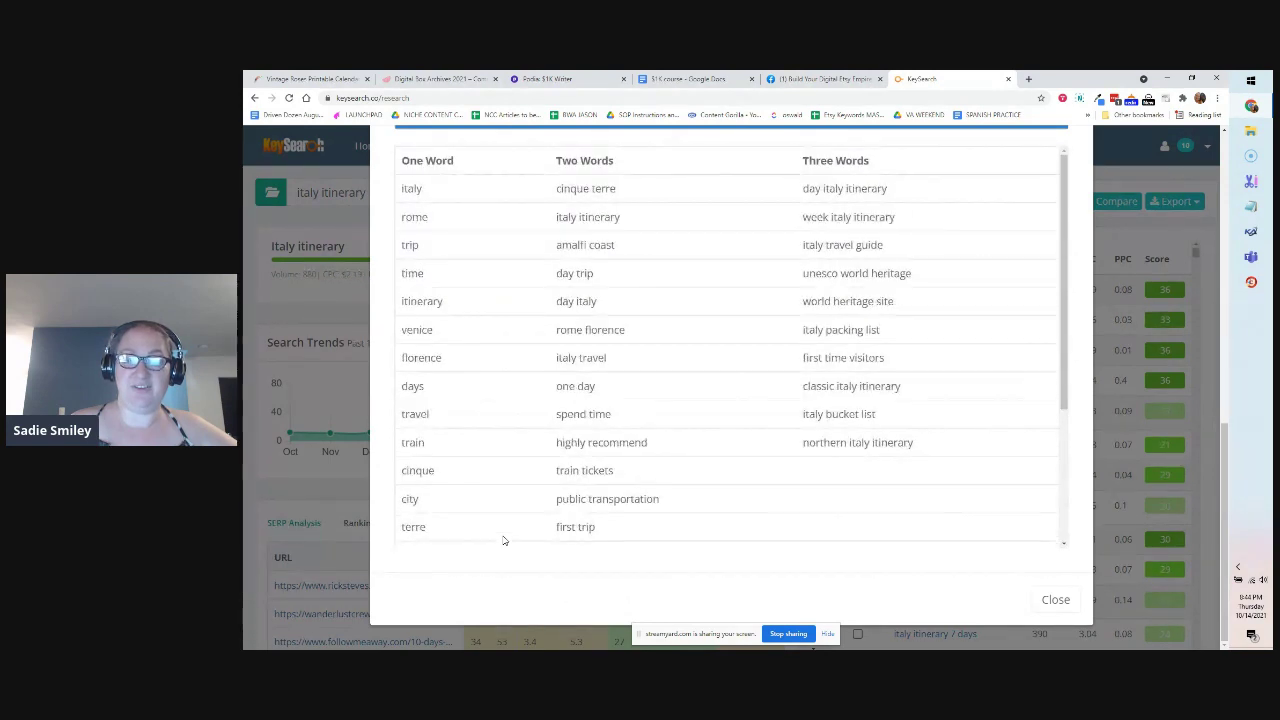
{"action": "scroll", "coordinate": [774, 441], "scroll_direction": "up", "scroll_amount": 5}
{"action": "scroll", "coordinate": [774, 441], "scroll_direction": "up", "scroll_amount": 3}
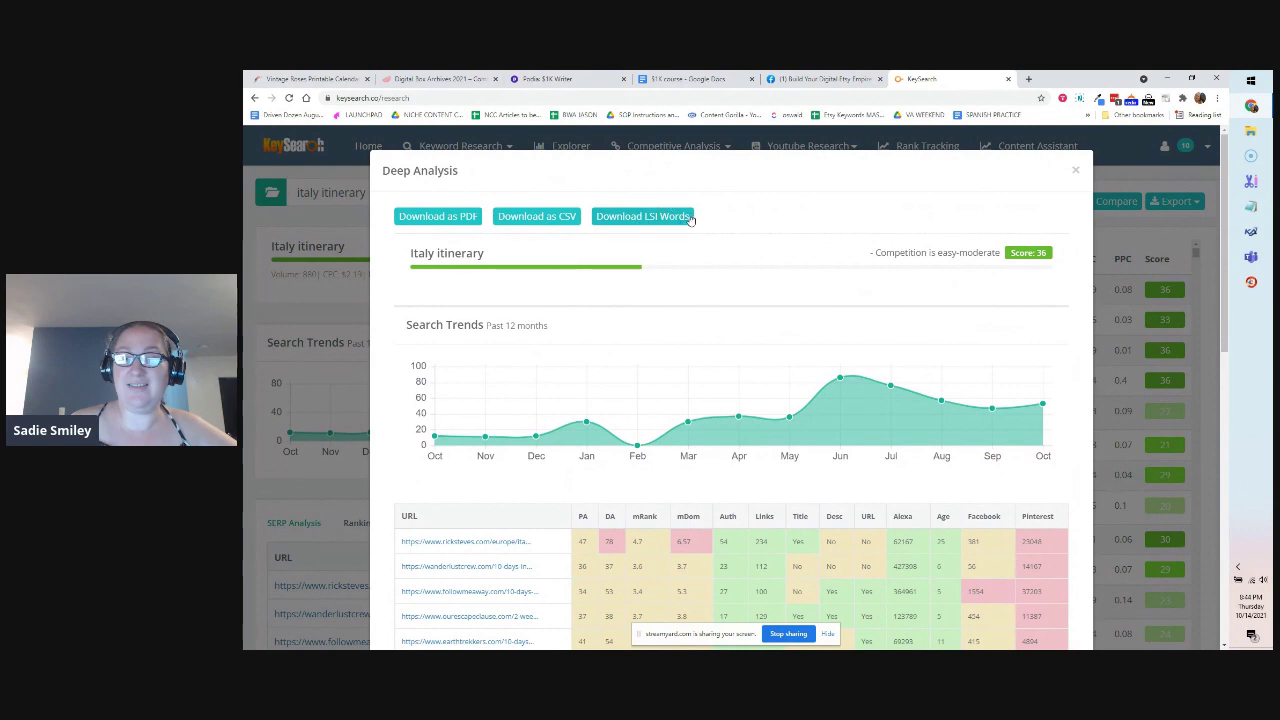
{"action": "scroll", "coordinate": [970, 430], "scroll_direction": "down", "scroll_amount": 6}
{"action": "scroll", "coordinate": [1038, 573], "scroll_direction": "down", "scroll_amount": 3}
{"action": "scroll", "coordinate": [1038, 573], "scroll_direction": "down", "scroll_amount": 5}
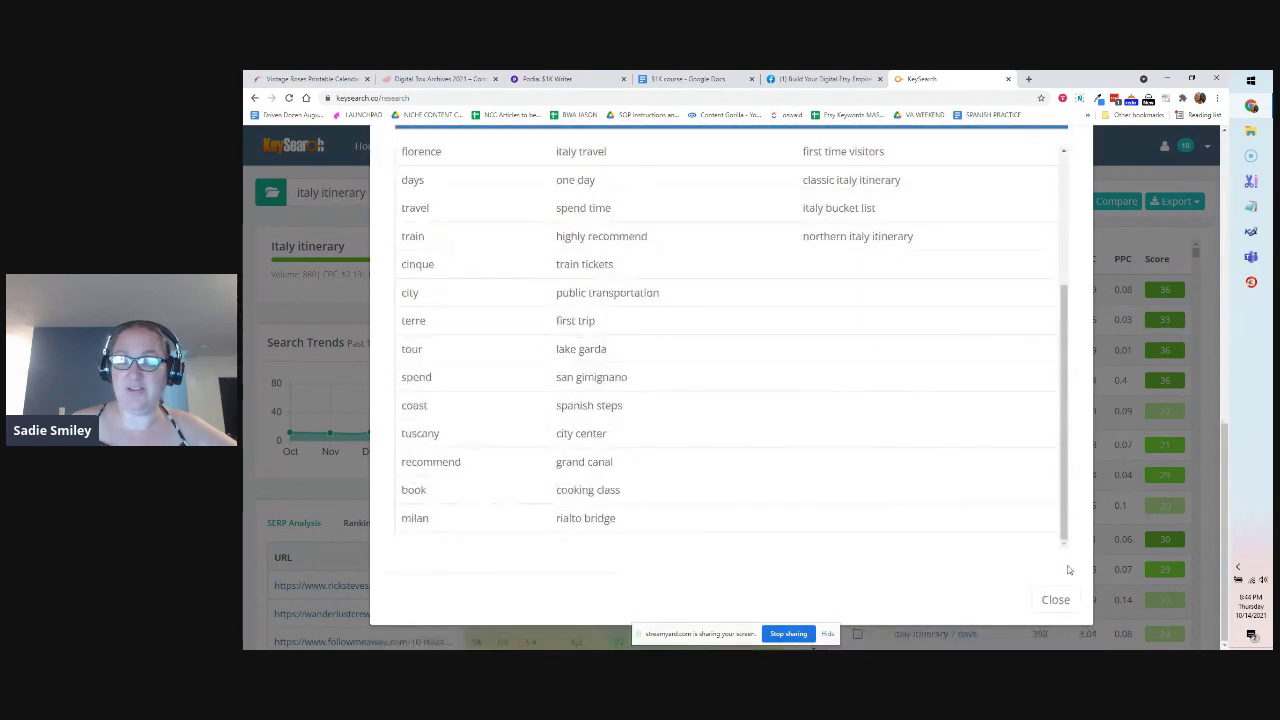
{"action": "left_click", "coordinate": [1058, 600]}
Show the Rankings/Traffic data for the URLs ranking for "italy itinerary" and review the Search Engine Keyword Suggestions
{"action": "scroll", "coordinate": [500, 470], "scroll_direction": "down", "scroll_amount": 5}
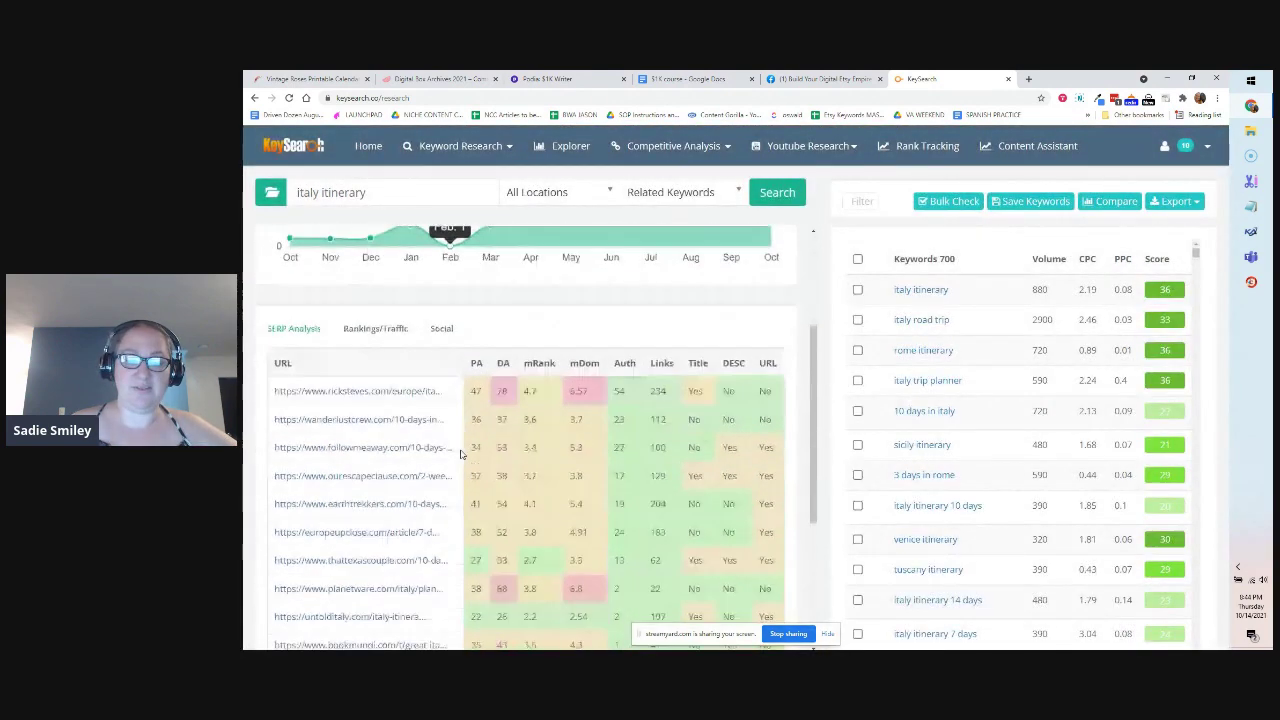
{"action": "scroll", "coordinate": [370, 310], "scroll_direction": "up", "scroll_amount": 1}
{"action": "left_click", "coordinate": [376, 310]}
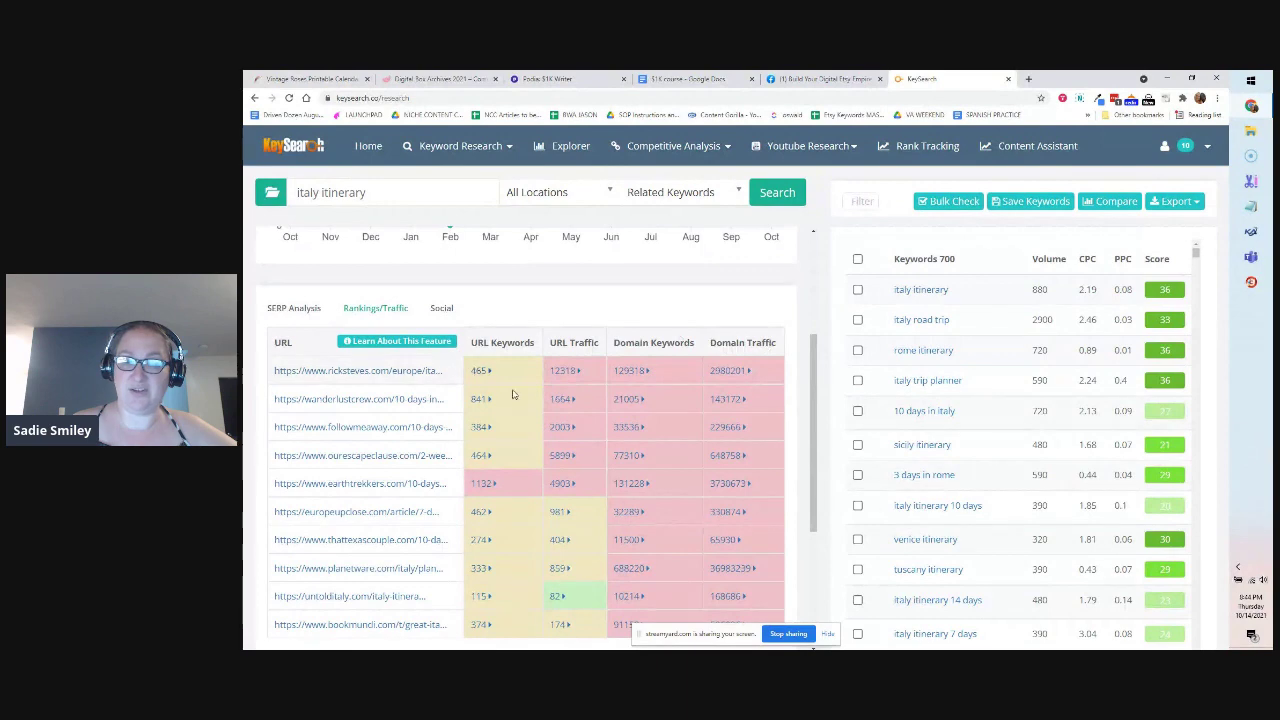
{"action": "scroll", "coordinate": [546, 479], "scroll_direction": "down", "scroll_amount": 3}
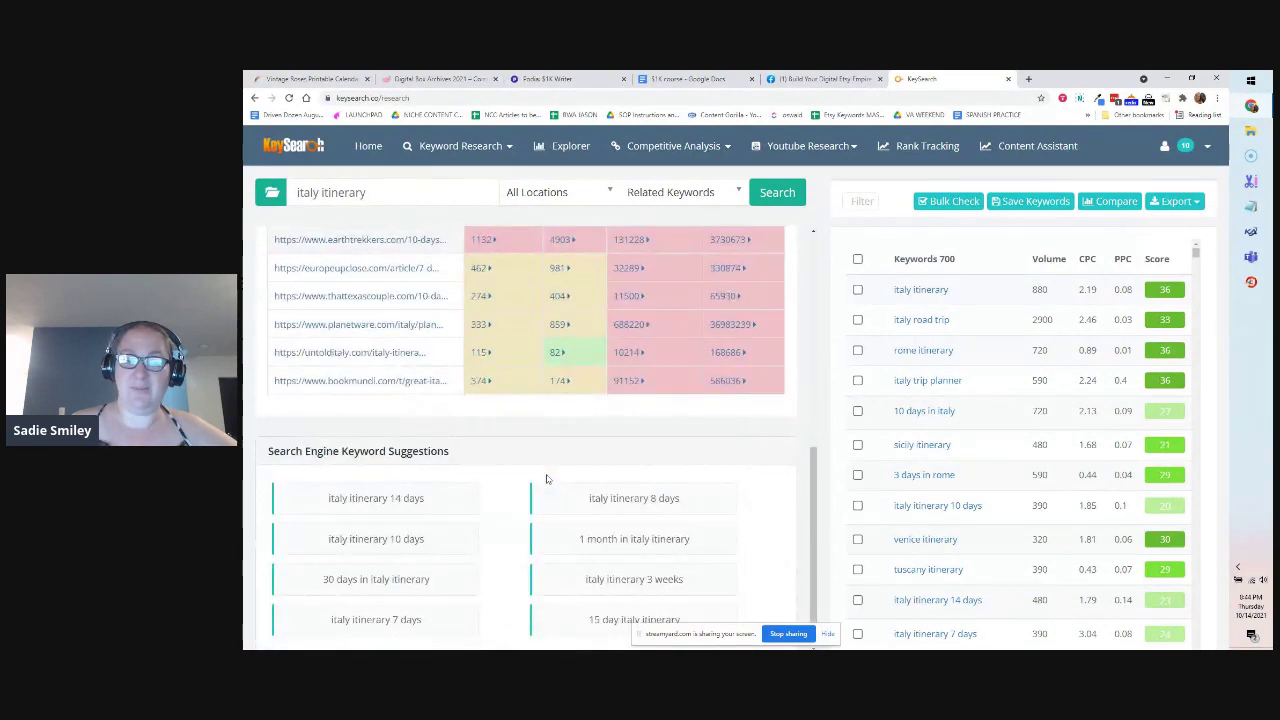
{"action": "left_click_drag", "start_coordinate": [267, 451], "coordinate": [459, 452]}
{"action": "left_click", "coordinate": [528, 451]}
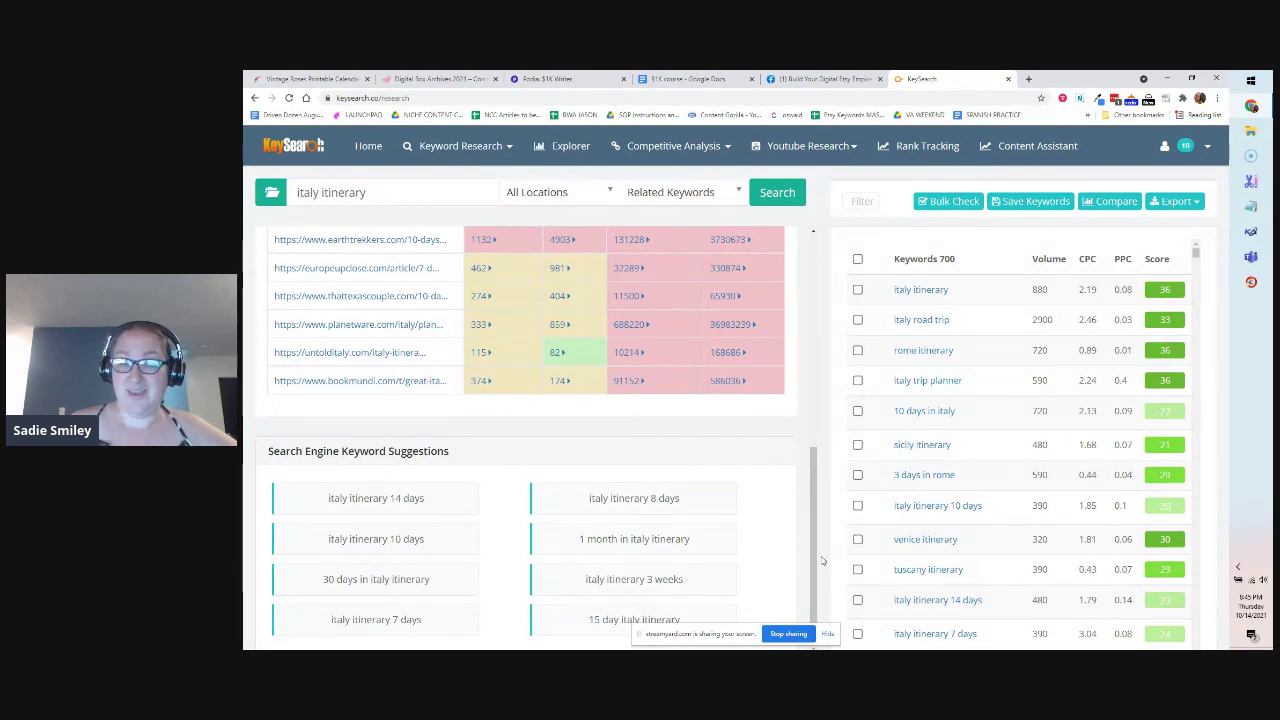
{"action": "left_click_drag", "start_coordinate": [815, 560], "coordinate": [815, 344]}
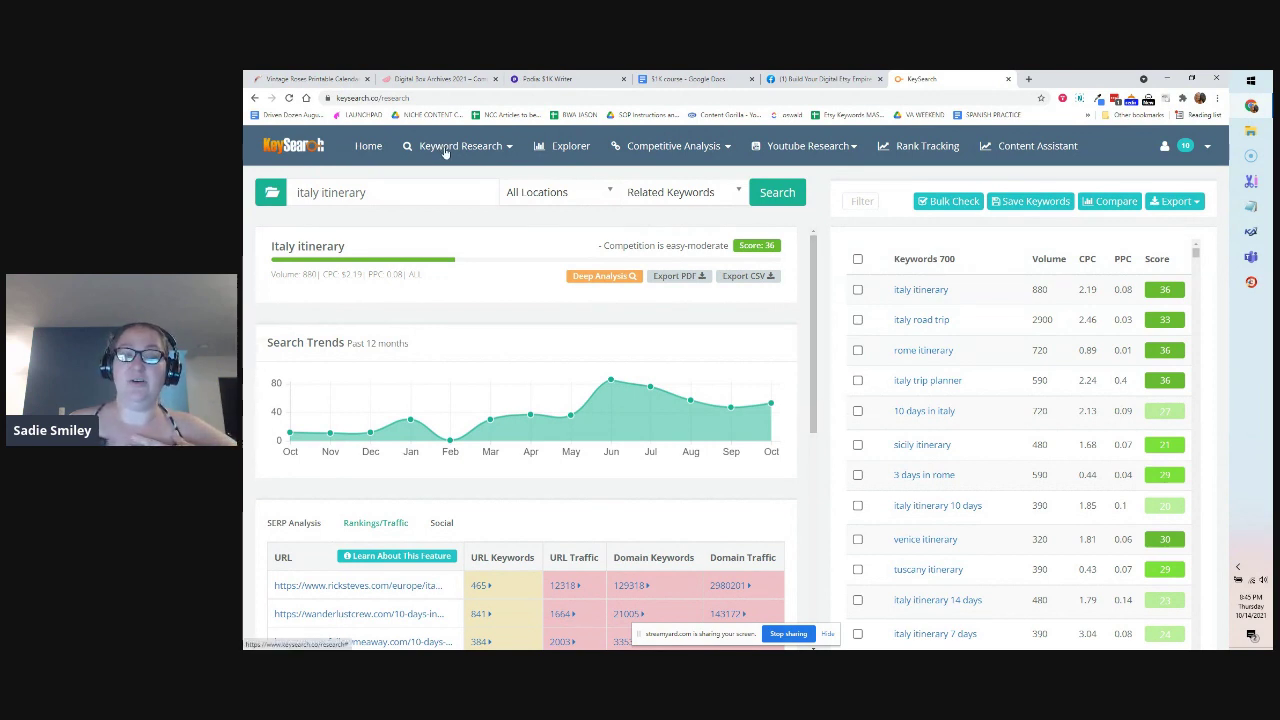
Open the Quick Difficulty tool and look over the existing "doordash driver requirements" analysis and its keyword suggestions
{"action": "left_click", "coordinate": [509, 148]}
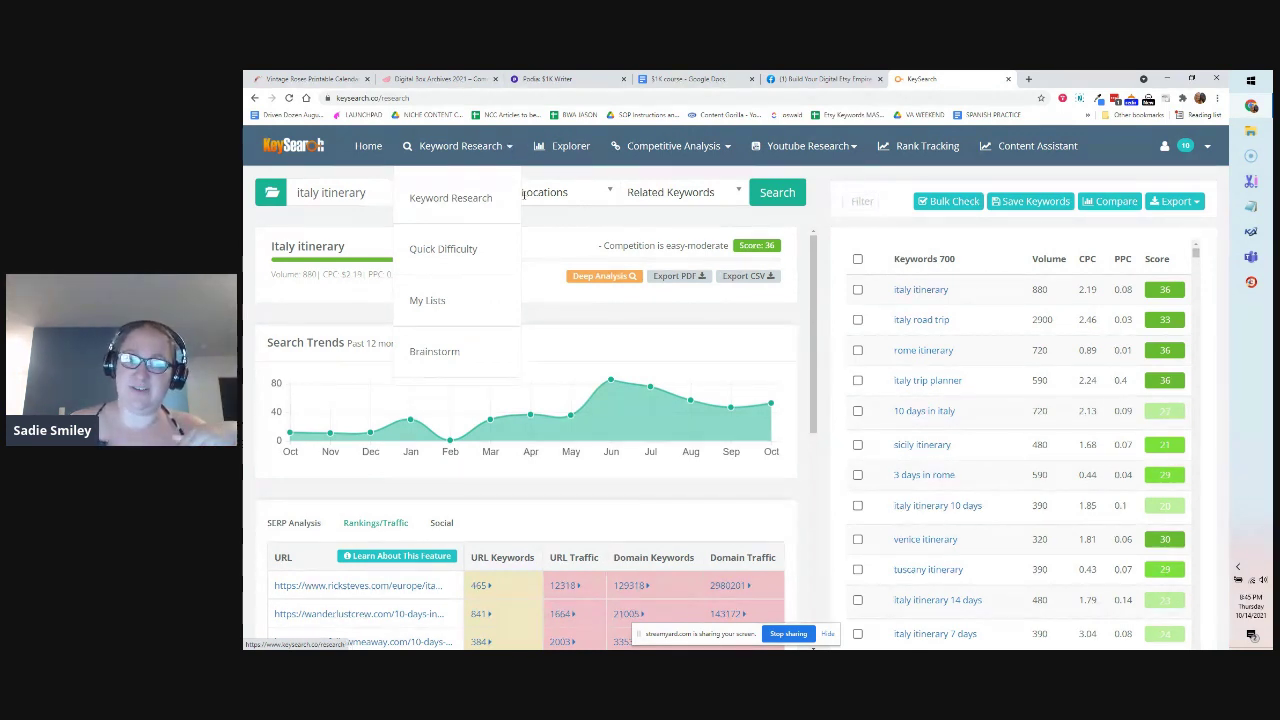
{"action": "left_click", "coordinate": [459, 249]}
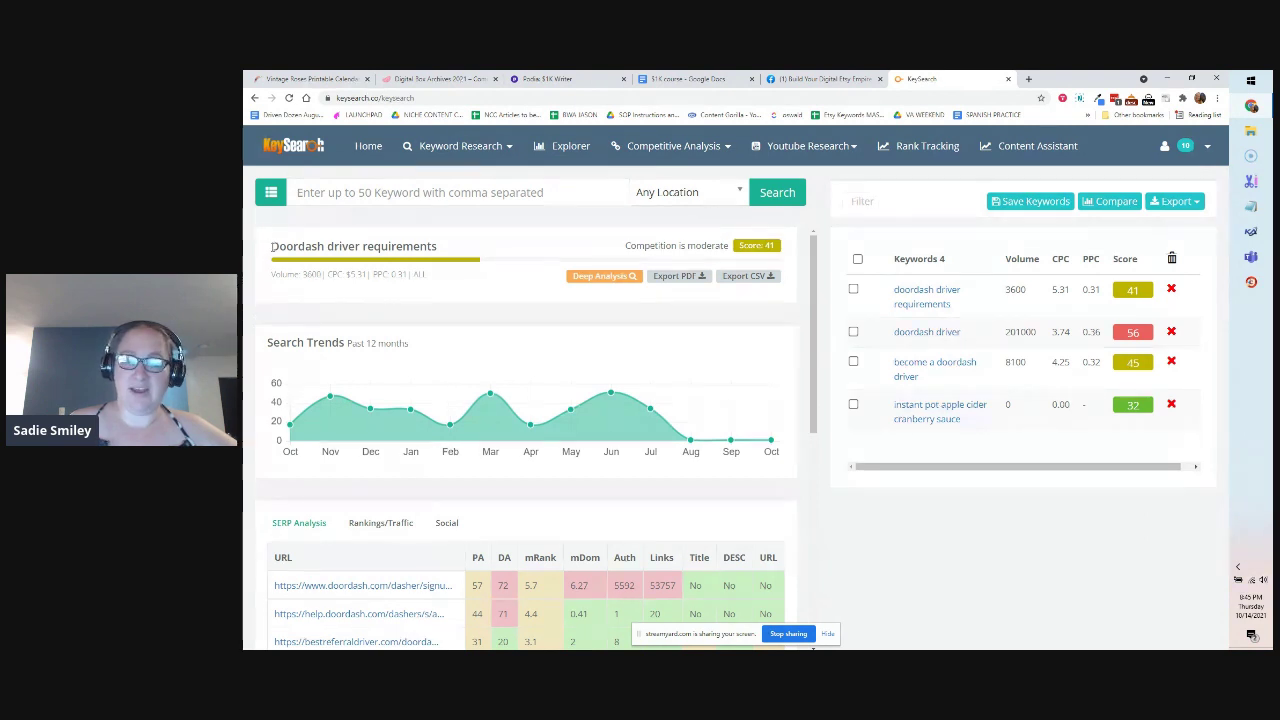
{"action": "left_click_drag", "start_coordinate": [273, 246], "coordinate": [437, 244]}
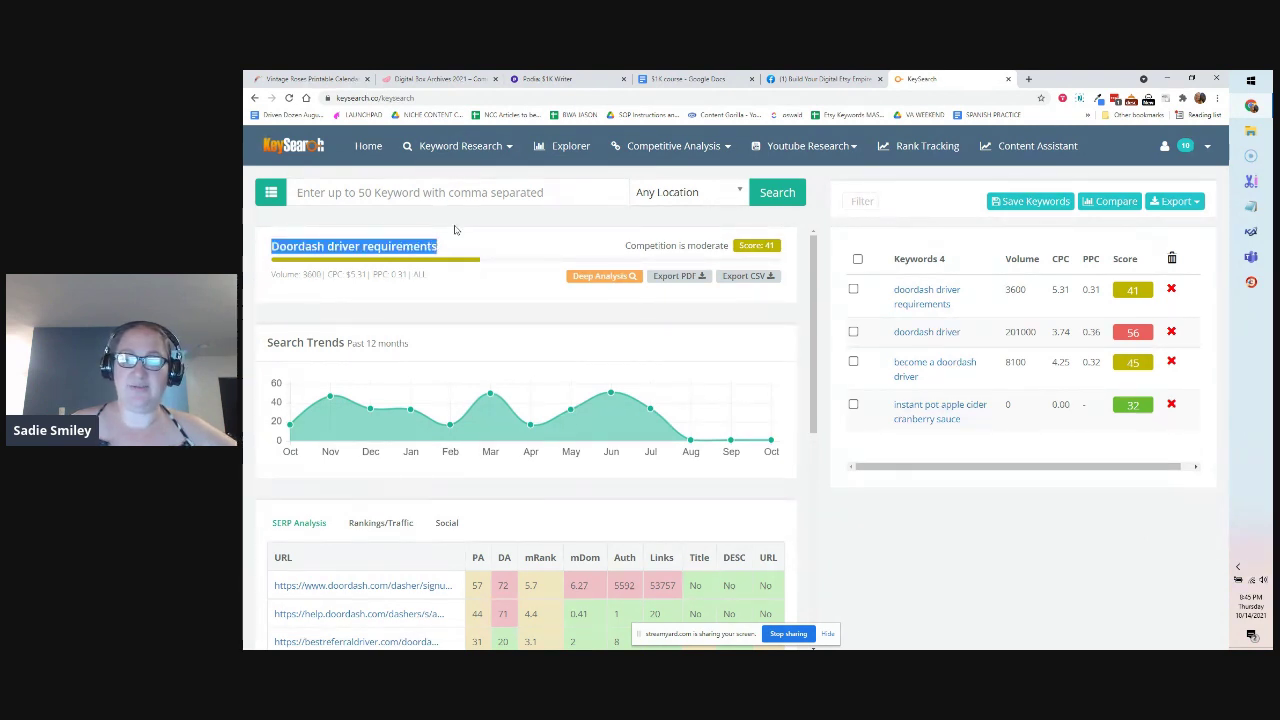
{"action": "left_click", "coordinate": [455, 230]}
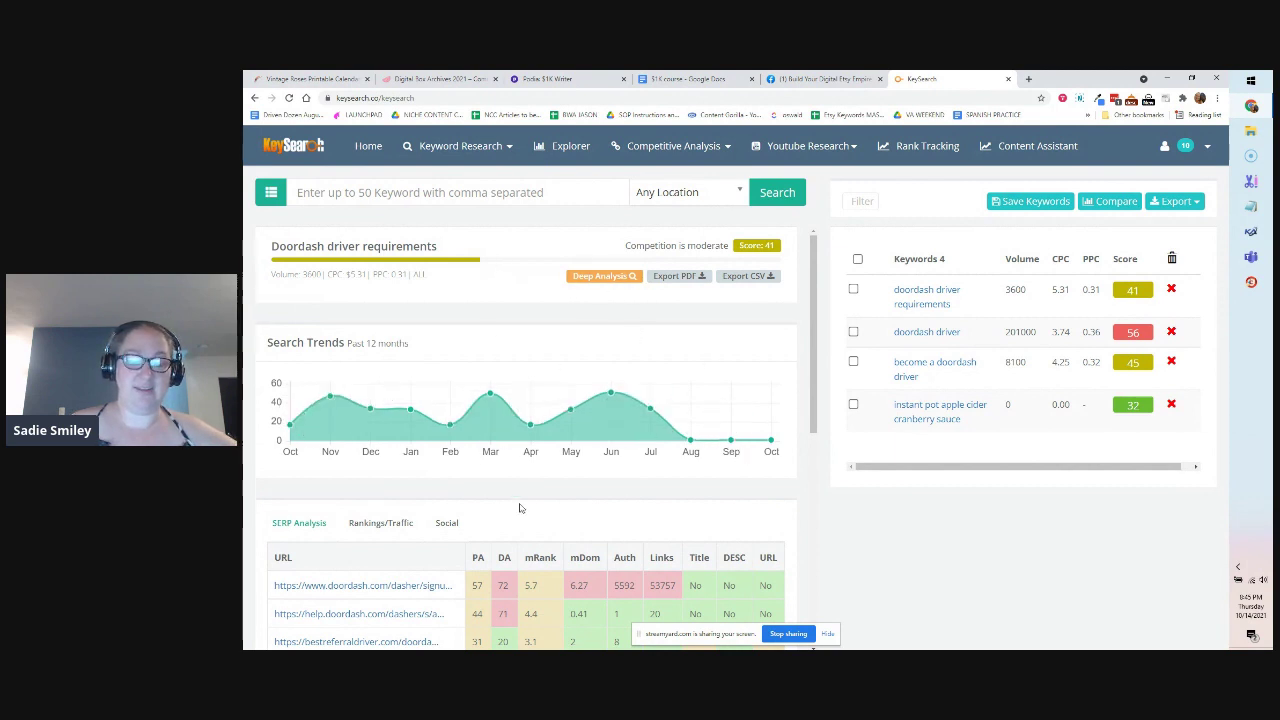
{"action": "scroll", "coordinate": [517, 509], "scroll_direction": "down", "scroll_amount": 3}
{"action": "scroll", "coordinate": [480, 423], "scroll_direction": "down", "scroll_amount": 2}
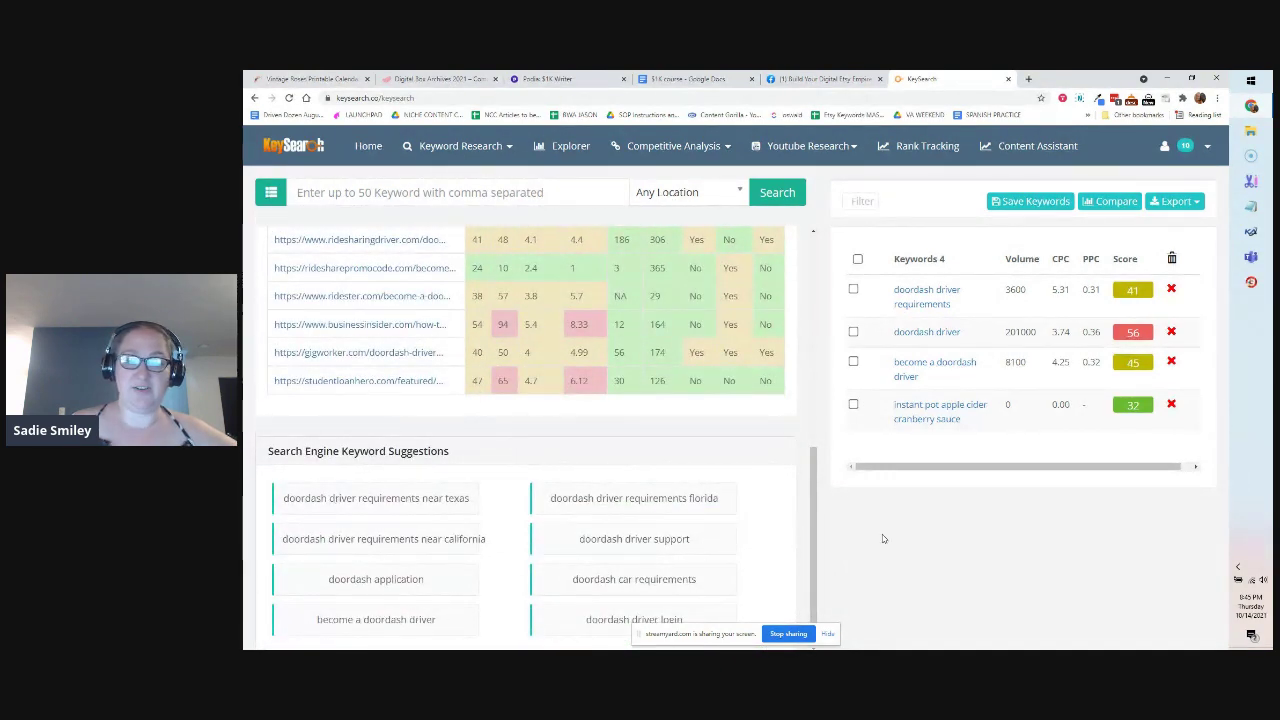
{"action": "scroll", "coordinate": [672, 485], "scroll_direction": "up", "scroll_amount": 5}
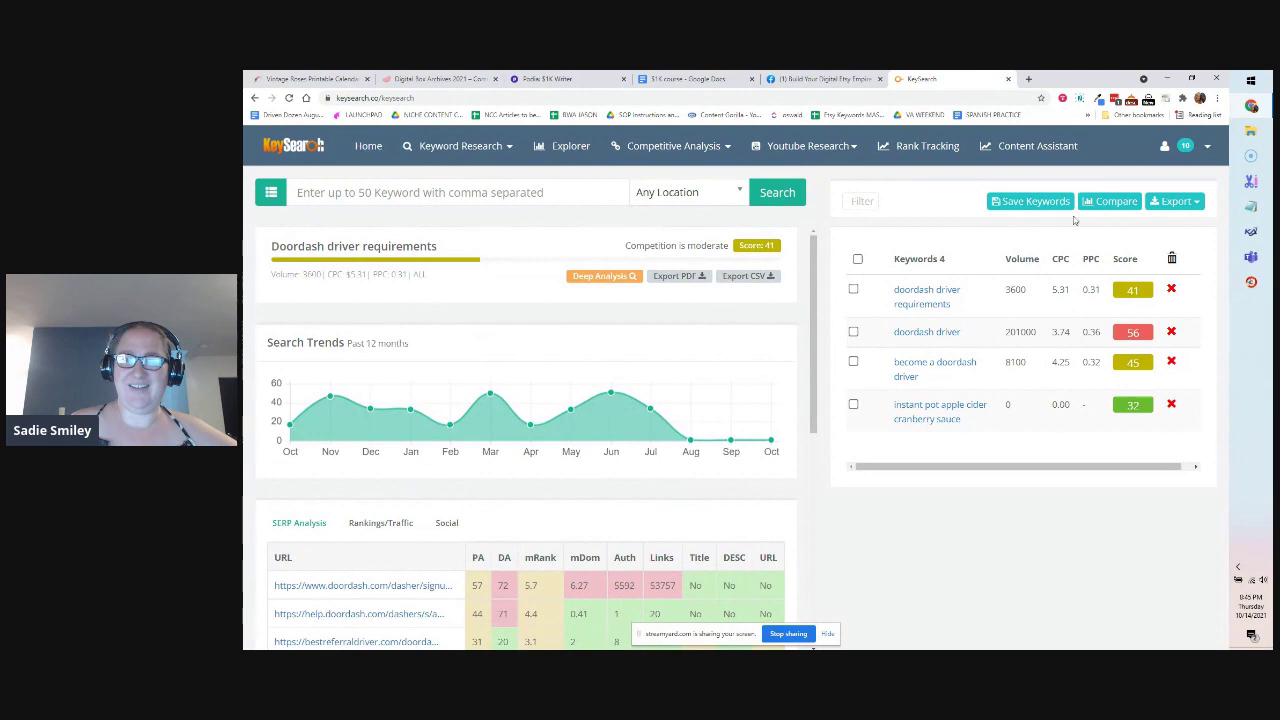
Remove "instant pot apple cider cranberry sauce" from the Quick Difficulty keyword list
{"action": "left_click", "coordinate": [1172, 404]}
{"action": "left_click", "coordinate": [797, 494]}
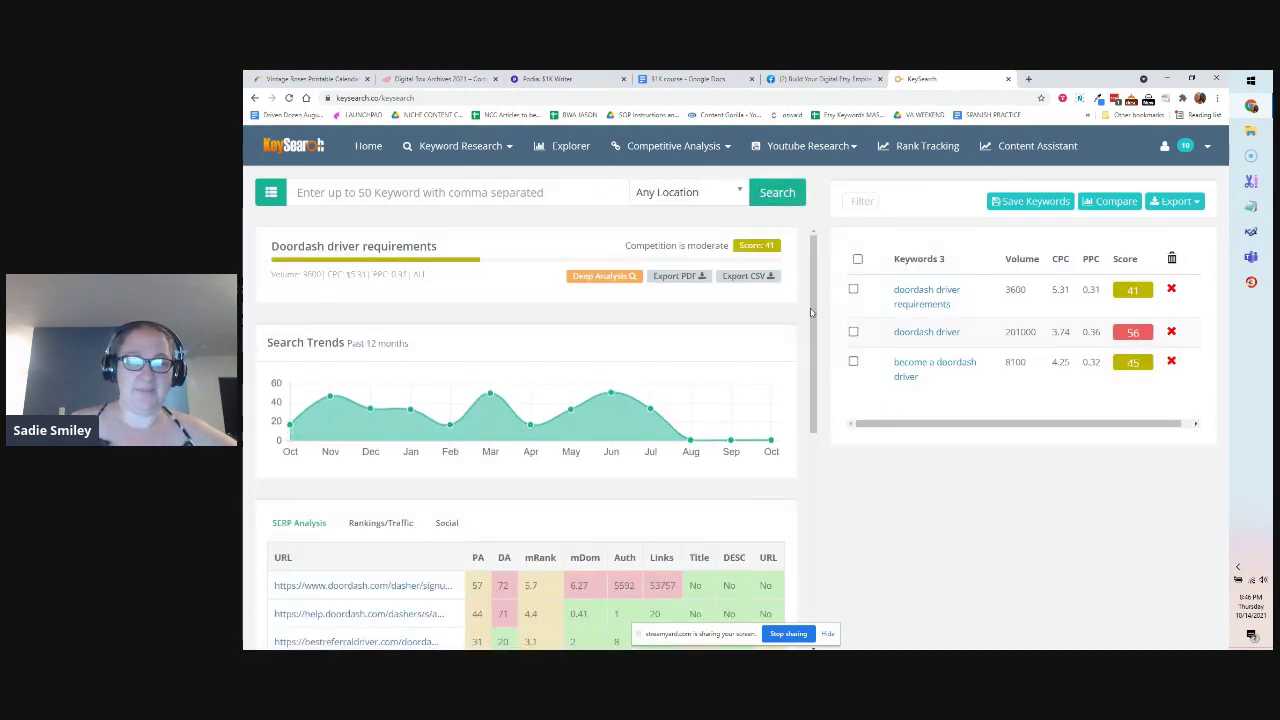
Run a quick difficulty check on "italy itinerary" for any location and view the available location options
{"action": "left_click", "coordinate": [417, 192]}
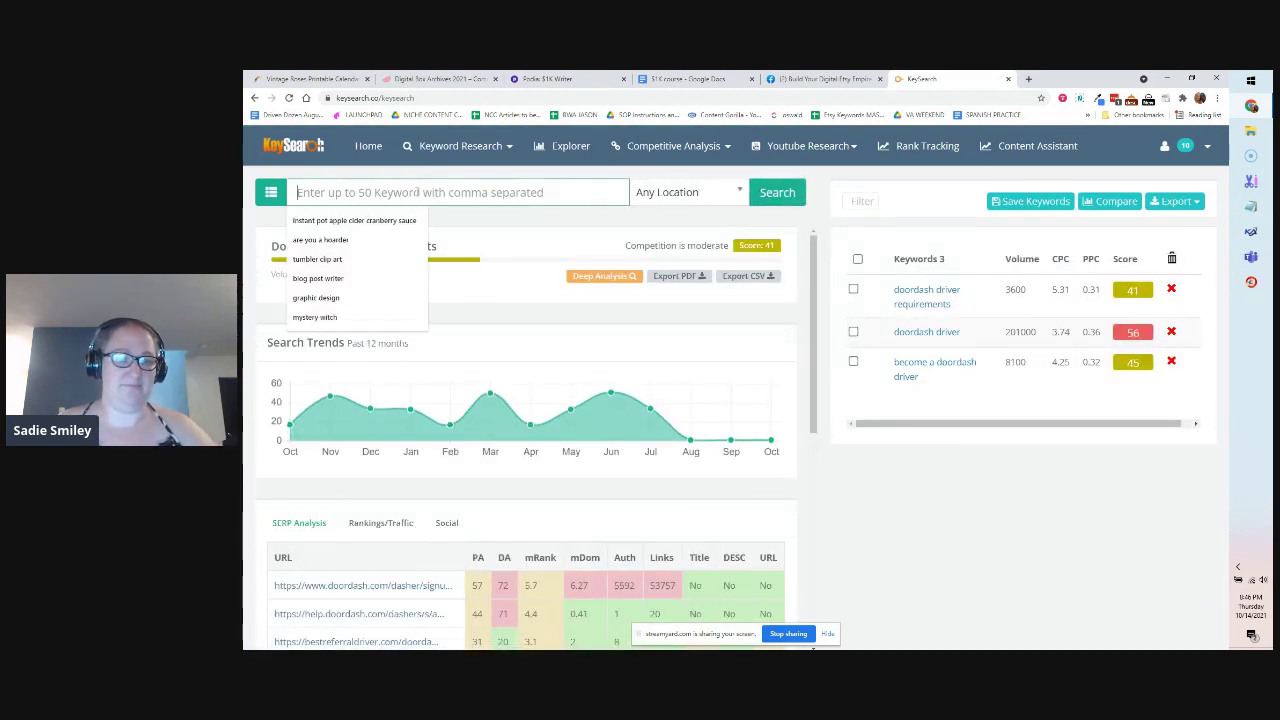
{"action": "type", "text": "italy itinerary"}
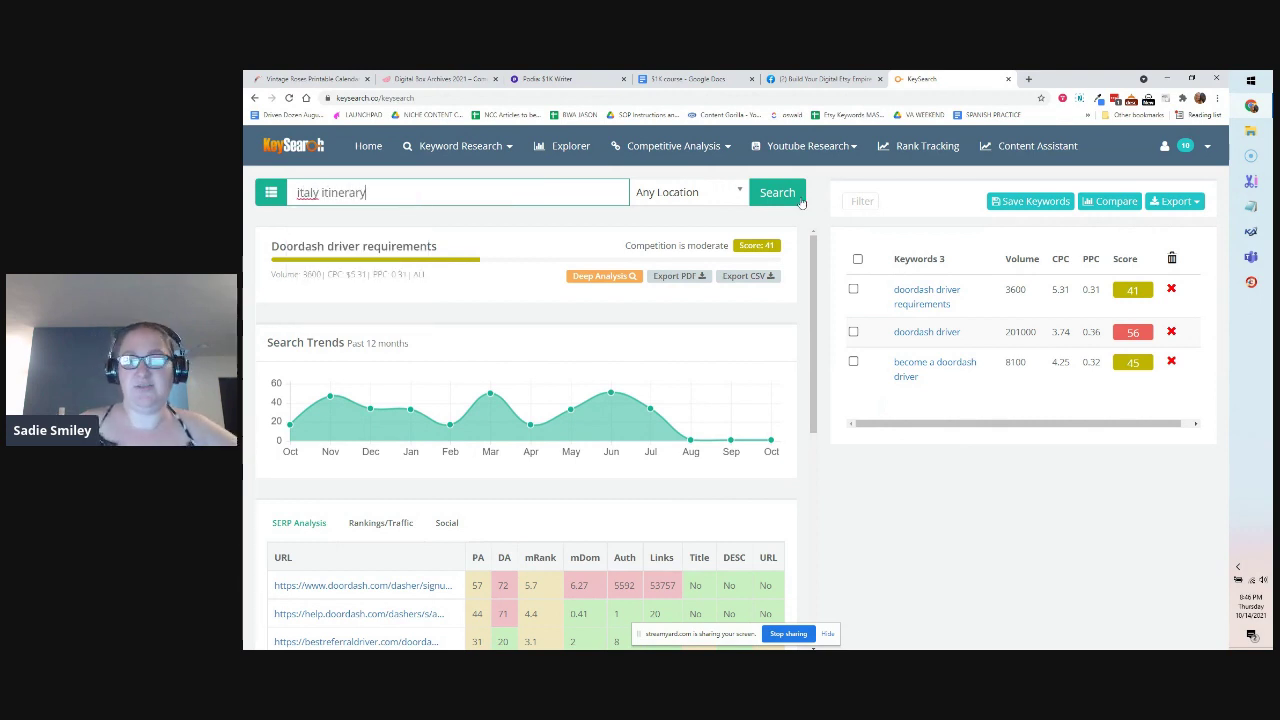
{"action": "left_click", "coordinate": [785, 197]}
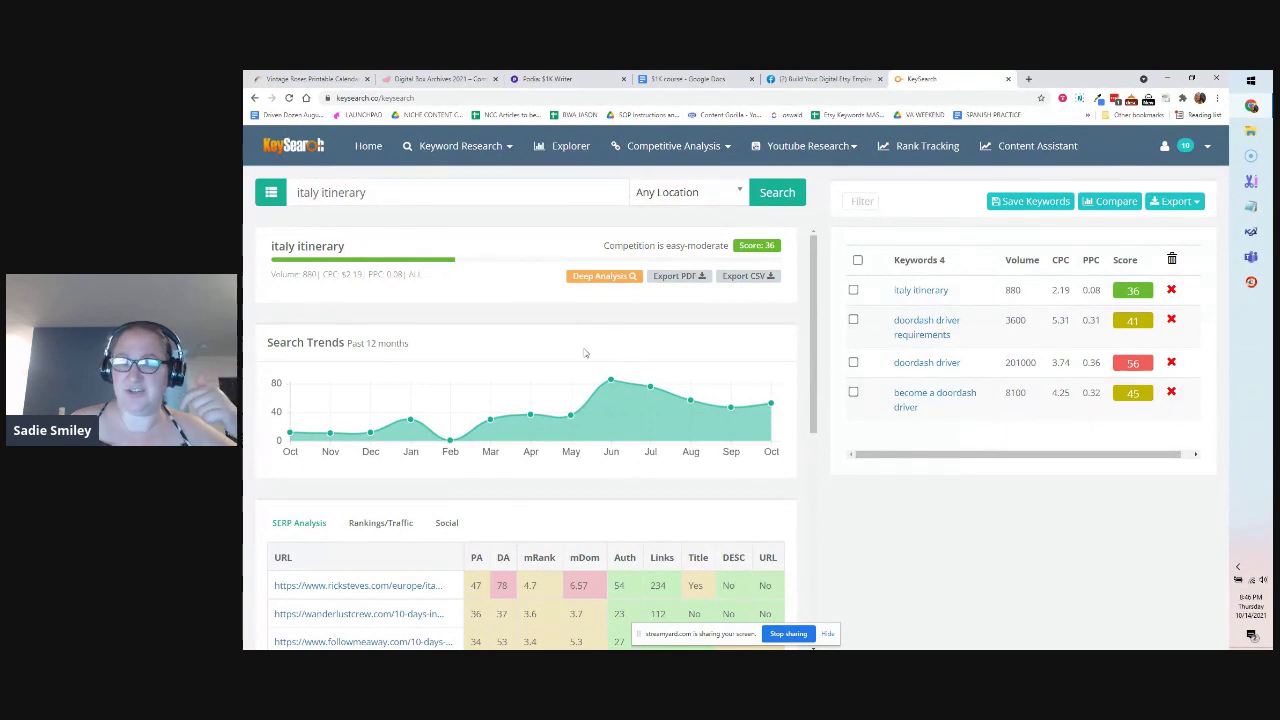
{"action": "left_click", "coordinate": [741, 190]}
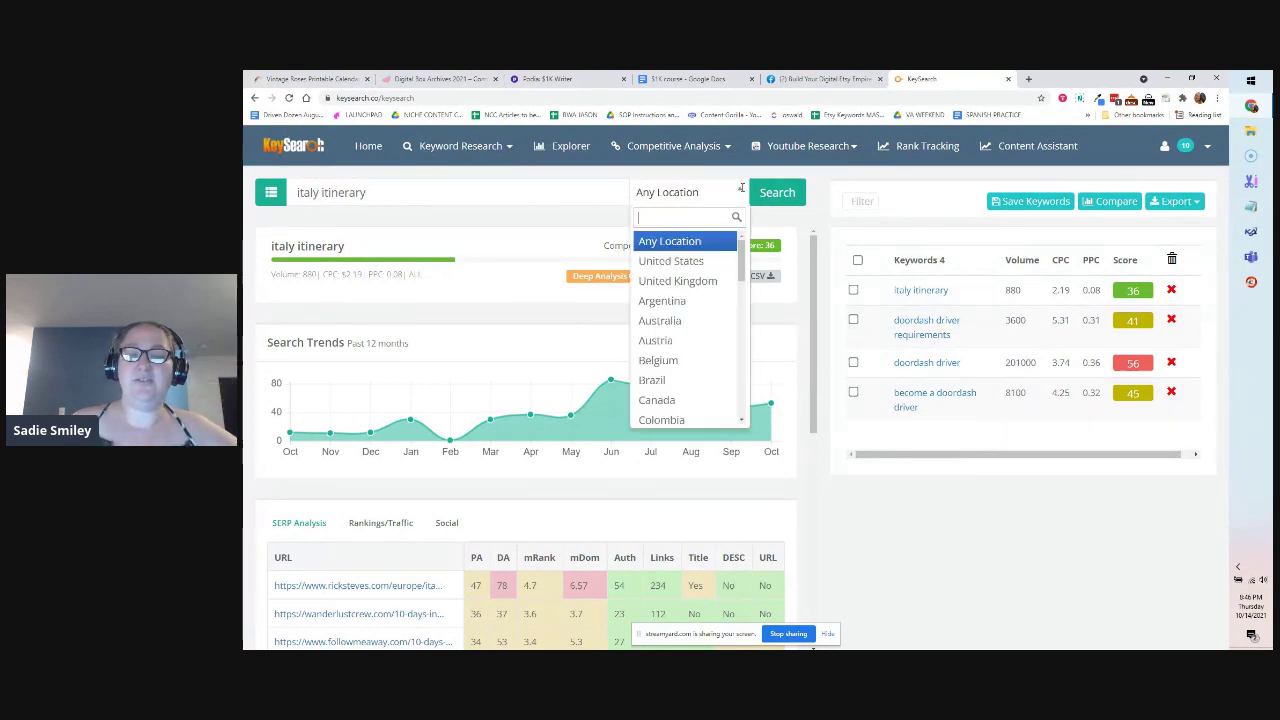
{"action": "left_click", "coordinate": [741, 188]}
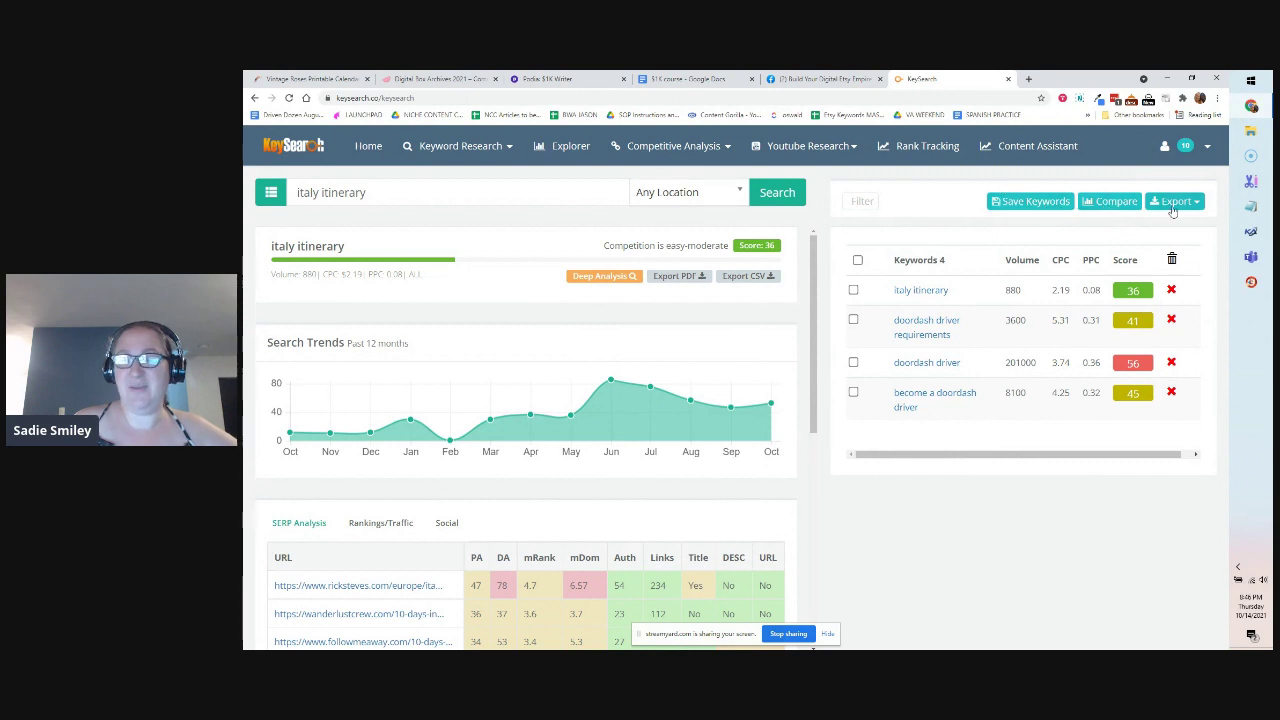
View the saved keyword lists and browse the trending topics on the Brainstorm page, including the Amazon Movers
{"action": "left_click", "coordinate": [515, 148]}
{"action": "left_click", "coordinate": [430, 302]}
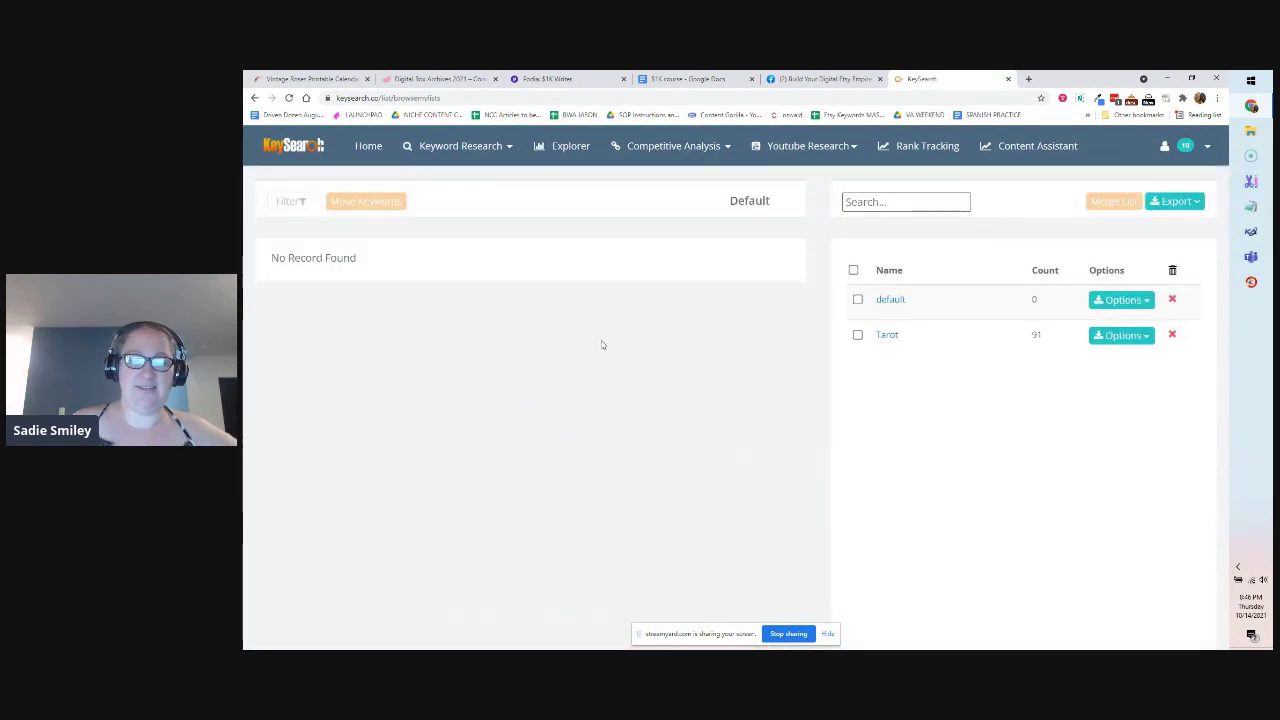
{"action": "left_click", "coordinate": [499, 150]}
{"action": "left_click", "coordinate": [466, 351]}
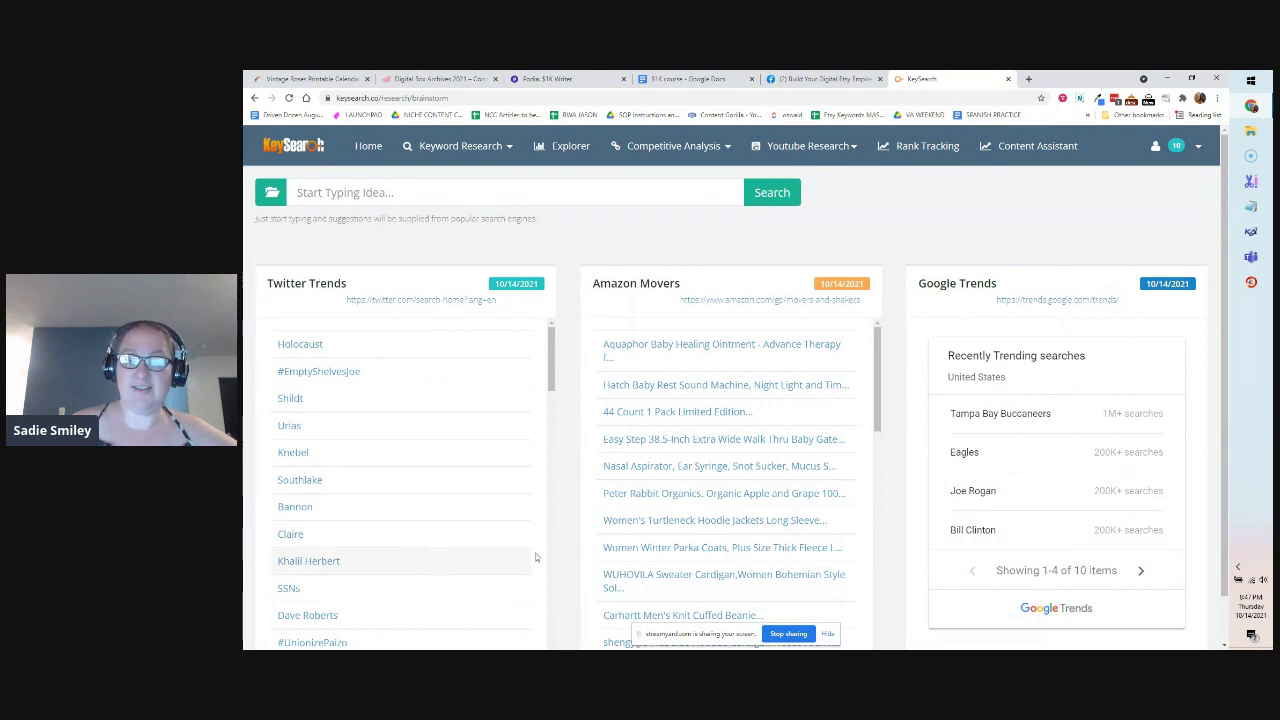
{"action": "scroll", "coordinate": [644, 408], "scroll_direction": "down", "scroll_amount": 2}
{"action": "scroll", "coordinate": [644, 408], "scroll_direction": "down", "scroll_amount": 2}
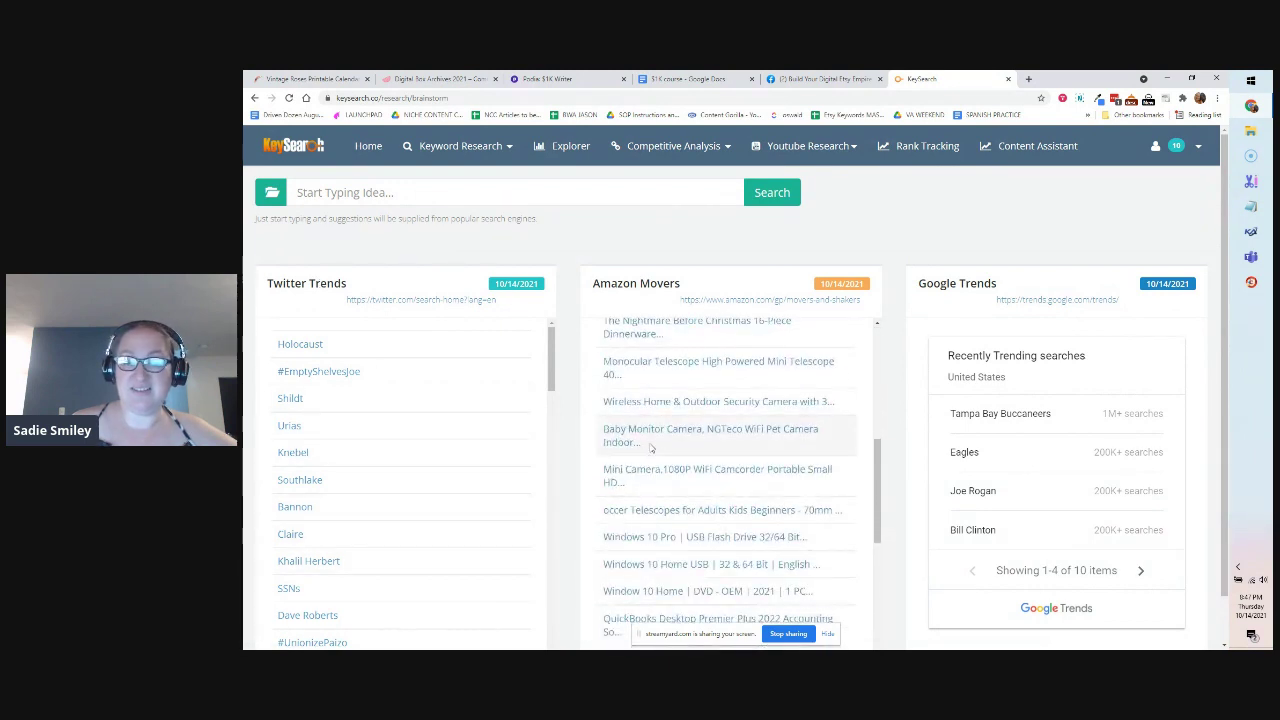
{"action": "scroll", "coordinate": [646, 440], "scroll_direction": "up", "scroll_amount": 4}
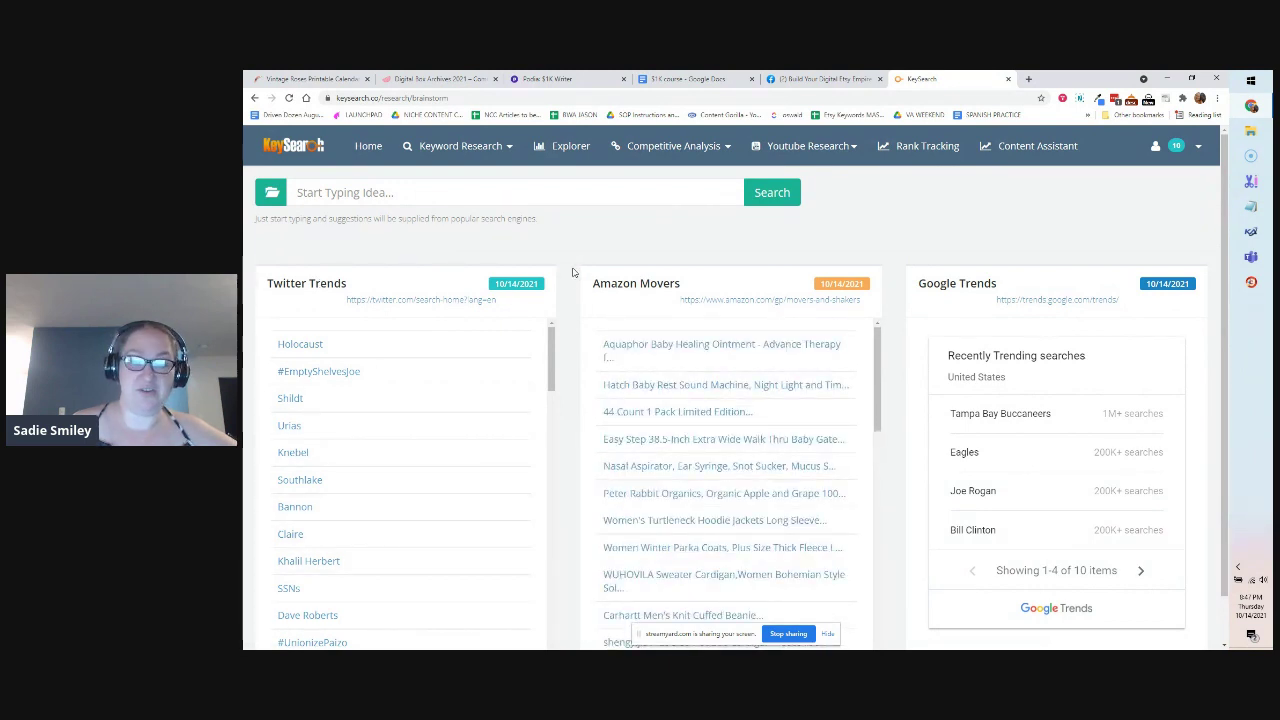
Brainstorm keyword suggestions for "italy" and look over the other keyword research tools
{"action": "left_click", "coordinate": [540, 200]}
{"action": "type", "text": "italy"}
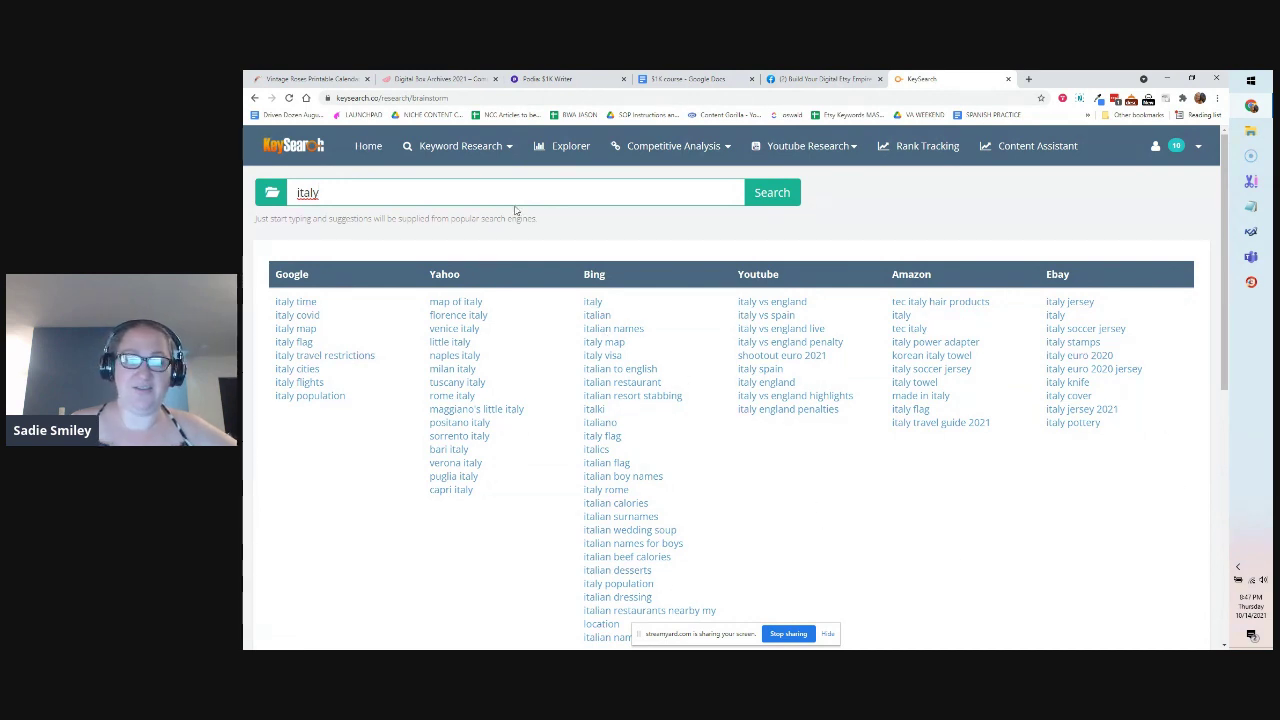
{"action": "left_click", "coordinate": [511, 152]}
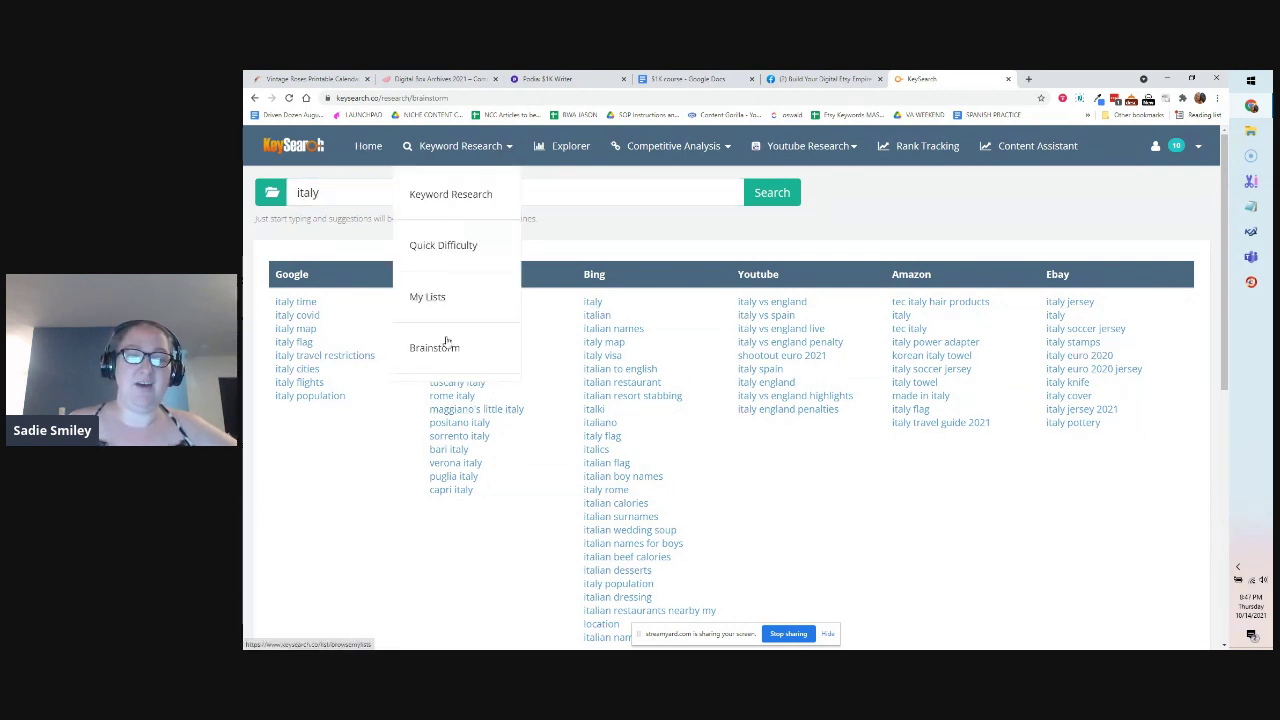
{"action": "scroll", "coordinate": [441, 350], "scroll_direction": "down", "scroll_amount": 1}
{"action": "scroll", "coordinate": [441, 350], "scroll_direction": "up", "scroll_amount": 1}
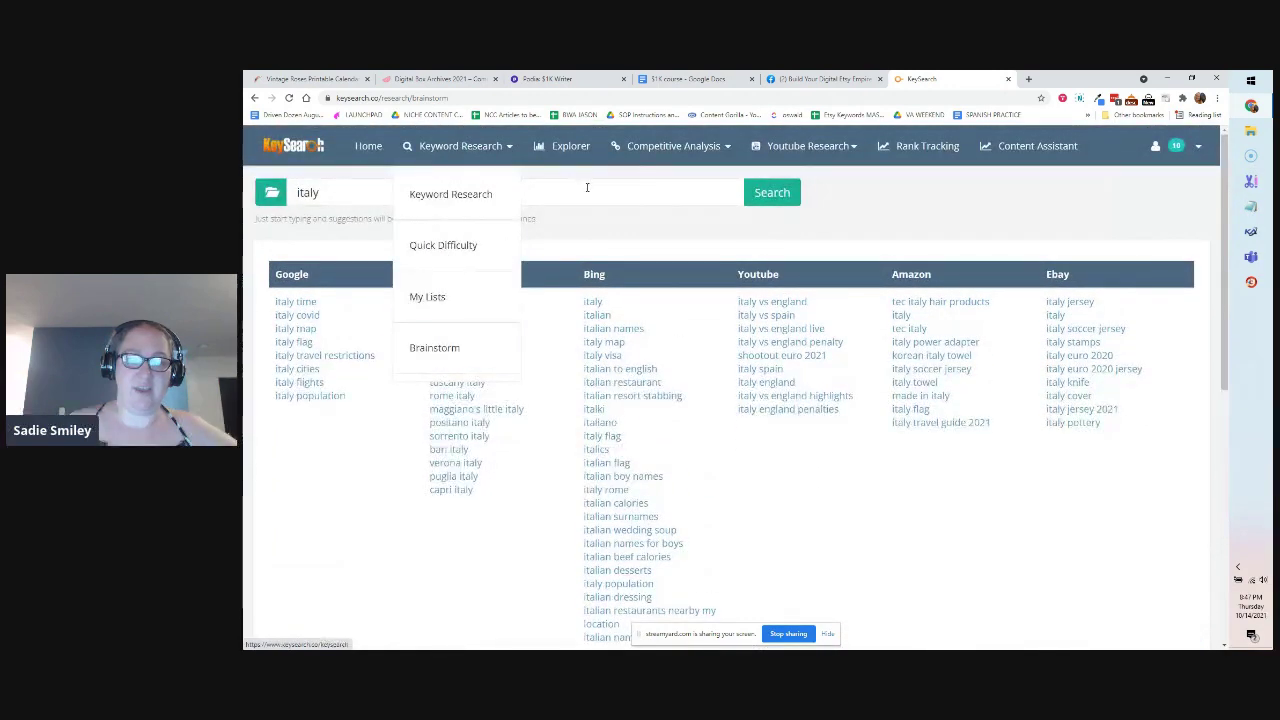
Open the Explorer and analyze the entire domain smileyspoints.com
{"action": "left_click", "coordinate": [571, 151]}
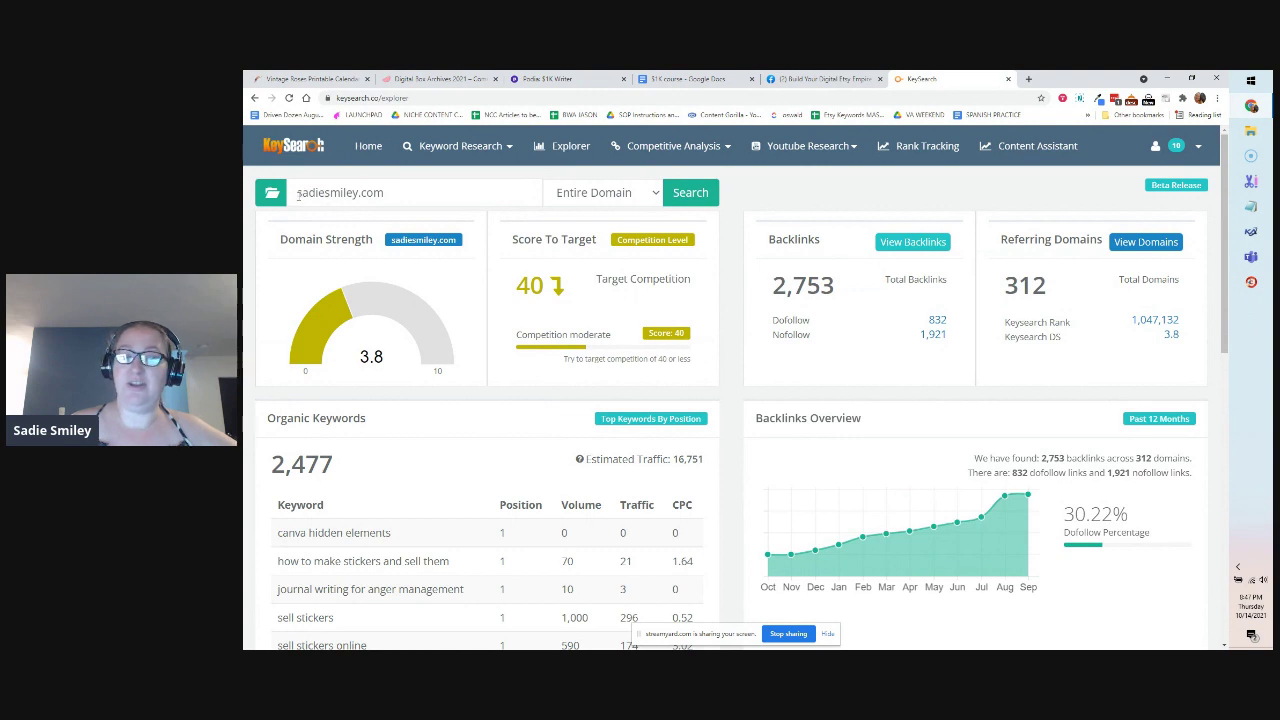
{"action": "left_click_drag", "start_coordinate": [298, 196], "coordinate": [408, 193]}
{"action": "left_click", "coordinate": [720, 292]}
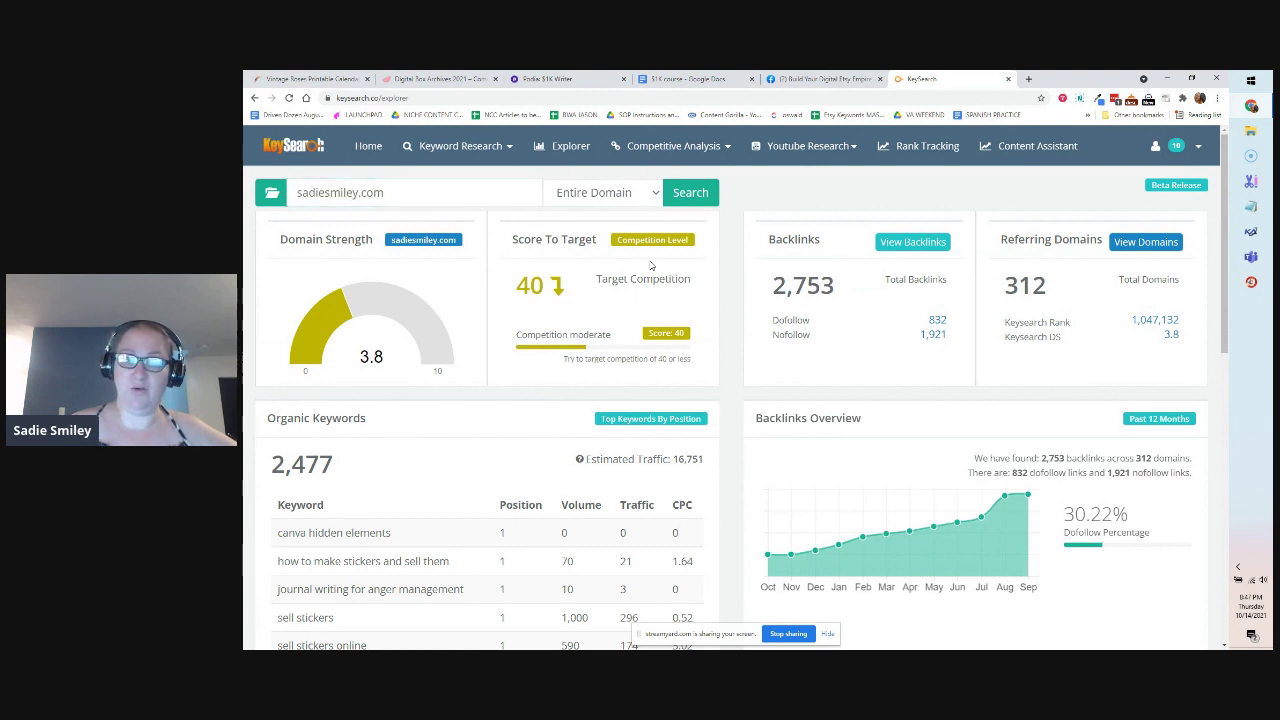
{"action": "left_click_drag", "start_coordinate": [308, 197], "coordinate": [427, 196]}
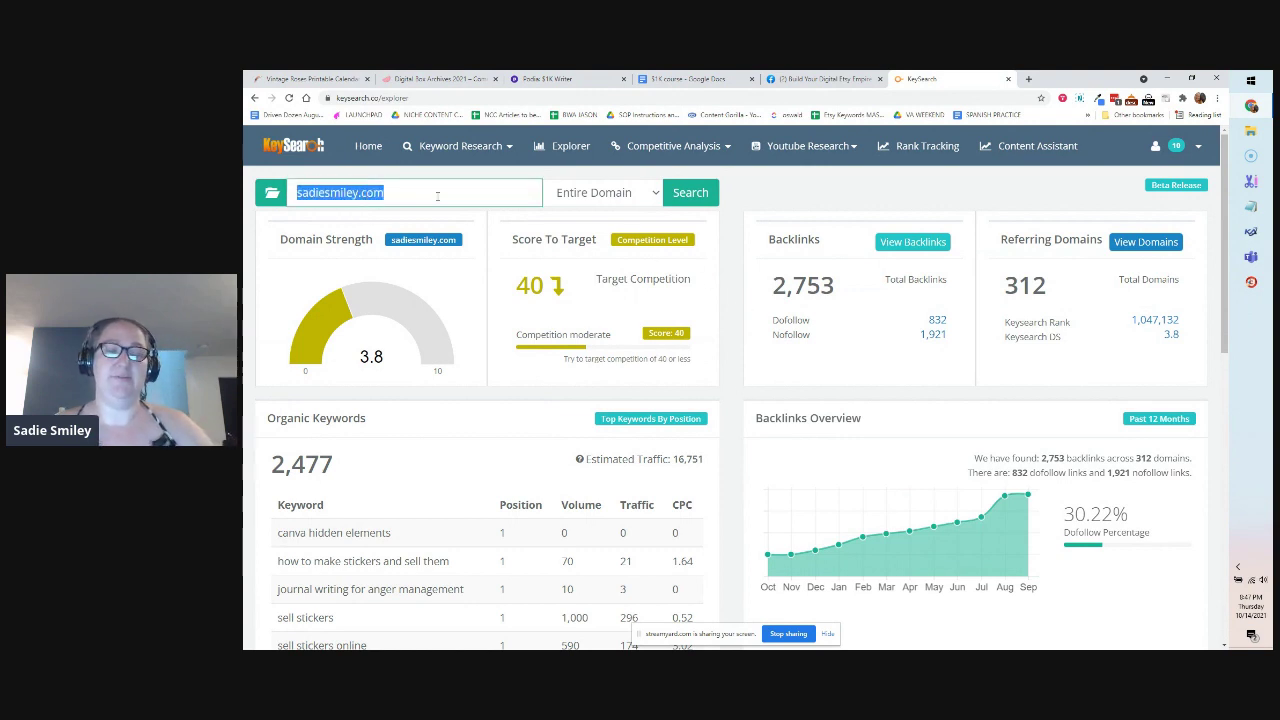
{"action": "type", "text": "smileyspoints.com"}
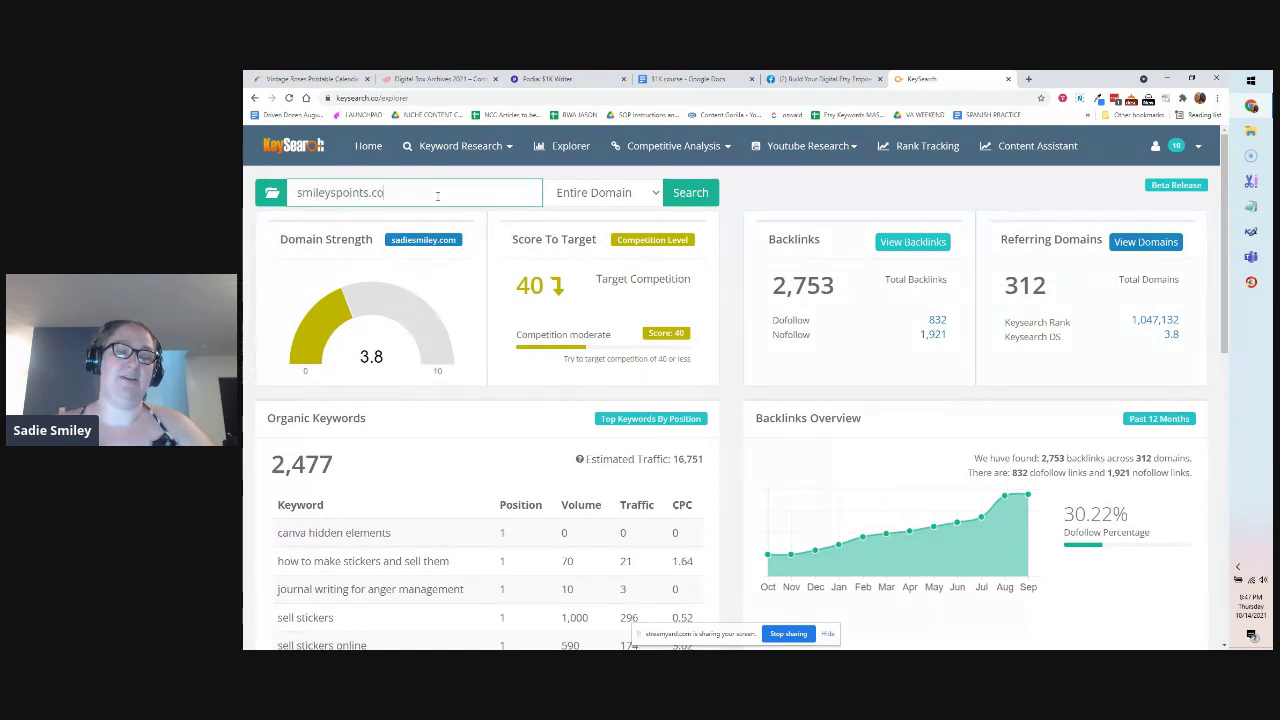
{"action": "left_click", "coordinate": [692, 194]}
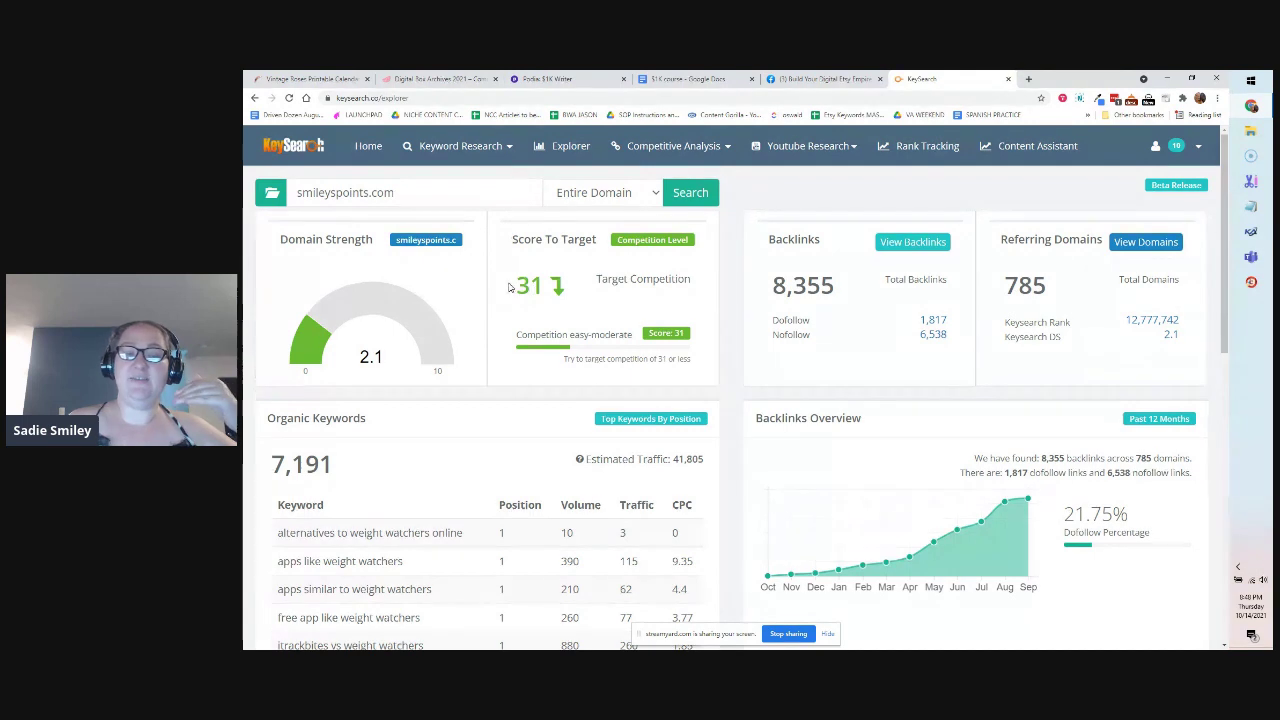
Review the domain's Score To Target, organic keywords and backlinks overview
{"action": "left_click_drag", "start_coordinate": [510, 287], "coordinate": [546, 287]}
{"action": "left_click", "coordinate": [685, 283]}
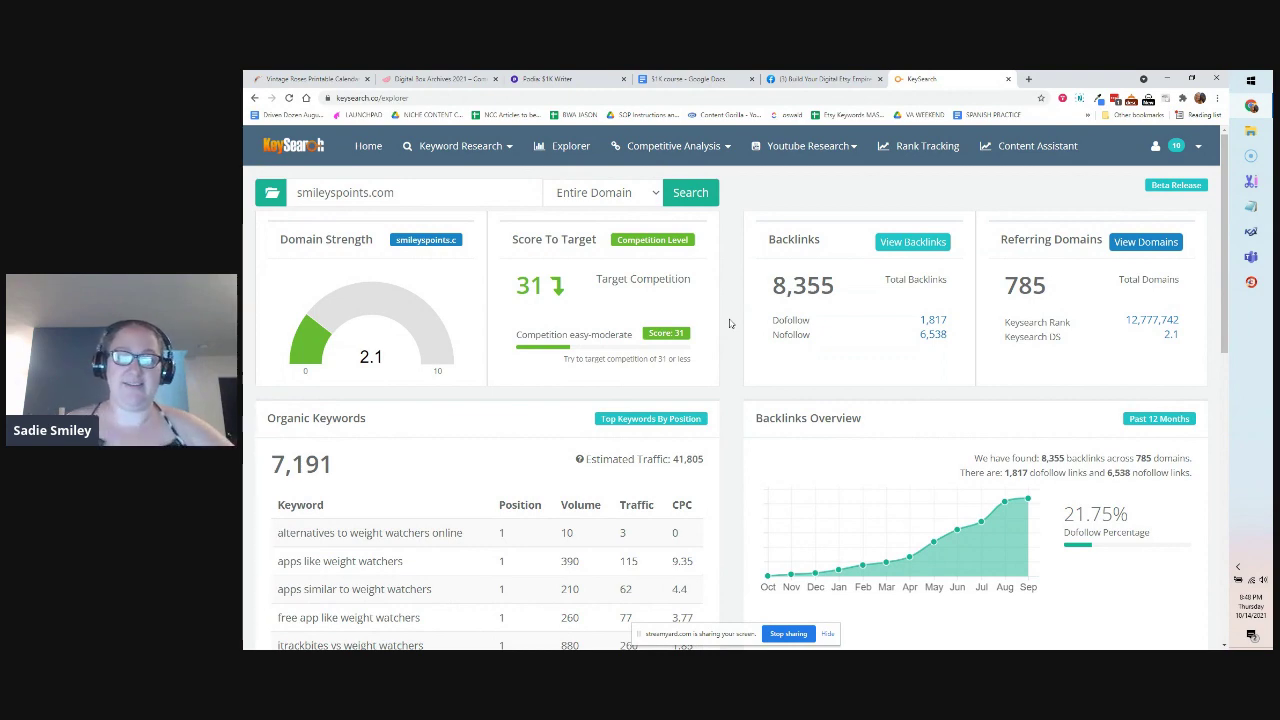
{"action": "scroll", "coordinate": [730, 323], "scroll_direction": "down", "scroll_amount": 3}
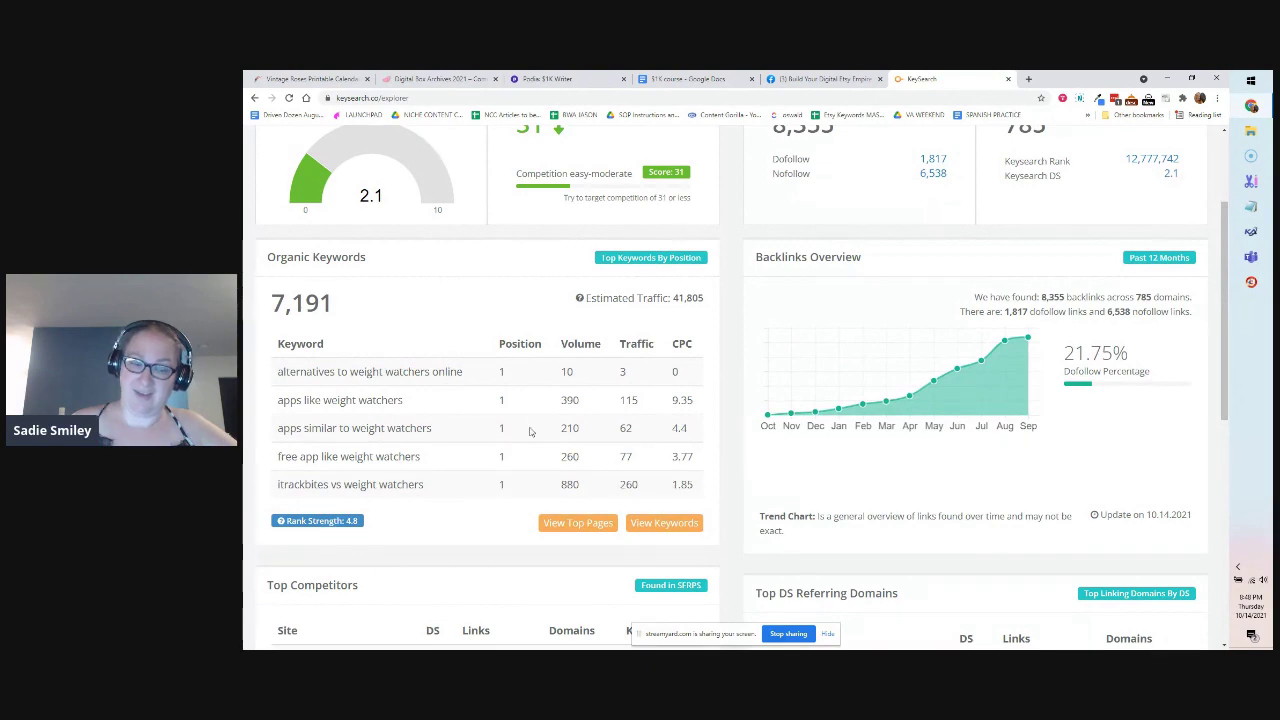
Review the domain's top competitors, ranking distribution, referring domains and top anchors, inspecting individual chart segments
{"action": "scroll", "coordinate": [530, 430], "scroll_direction": "down", "scroll_amount": 3}
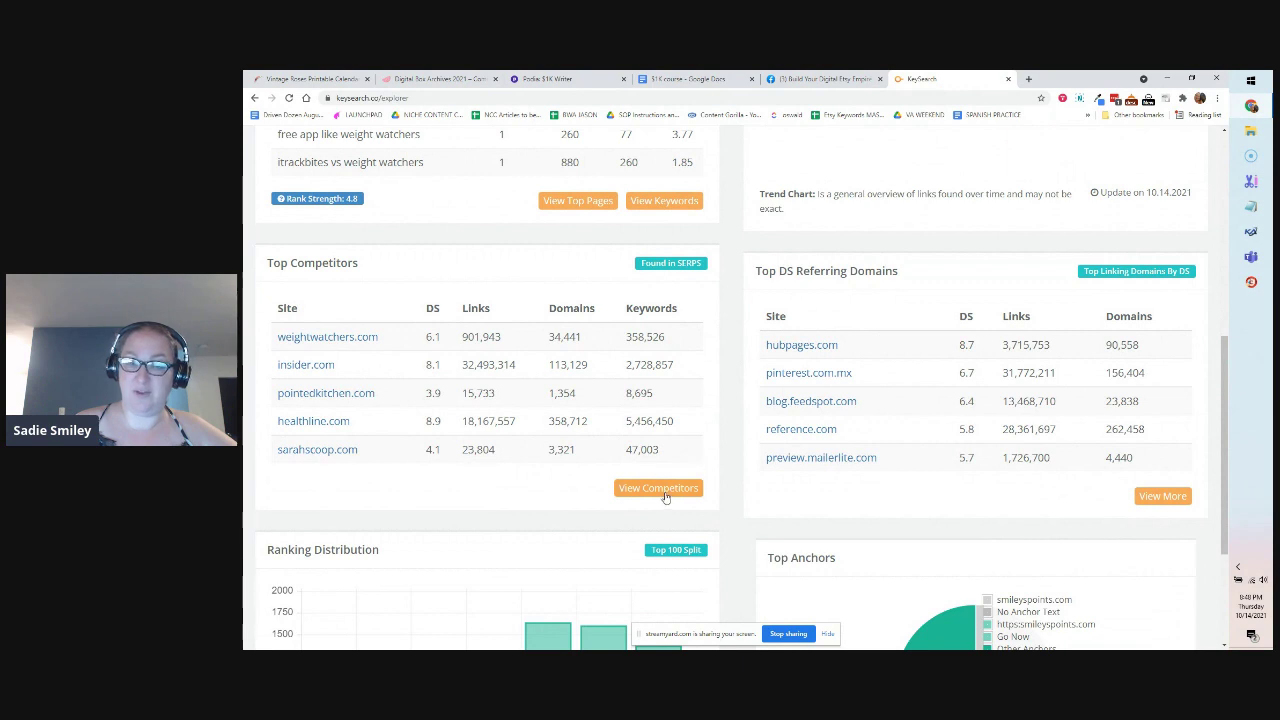
{"action": "scroll", "coordinate": [557, 471], "scroll_direction": "down", "scroll_amount": 2}
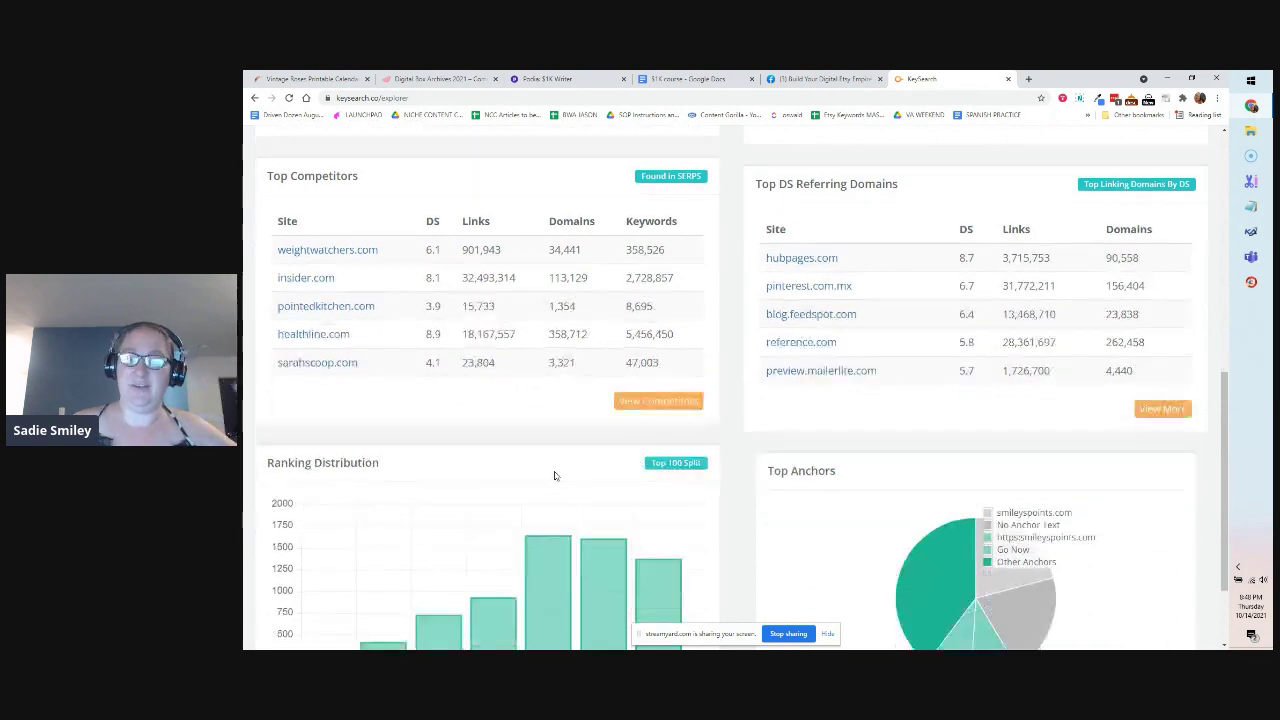
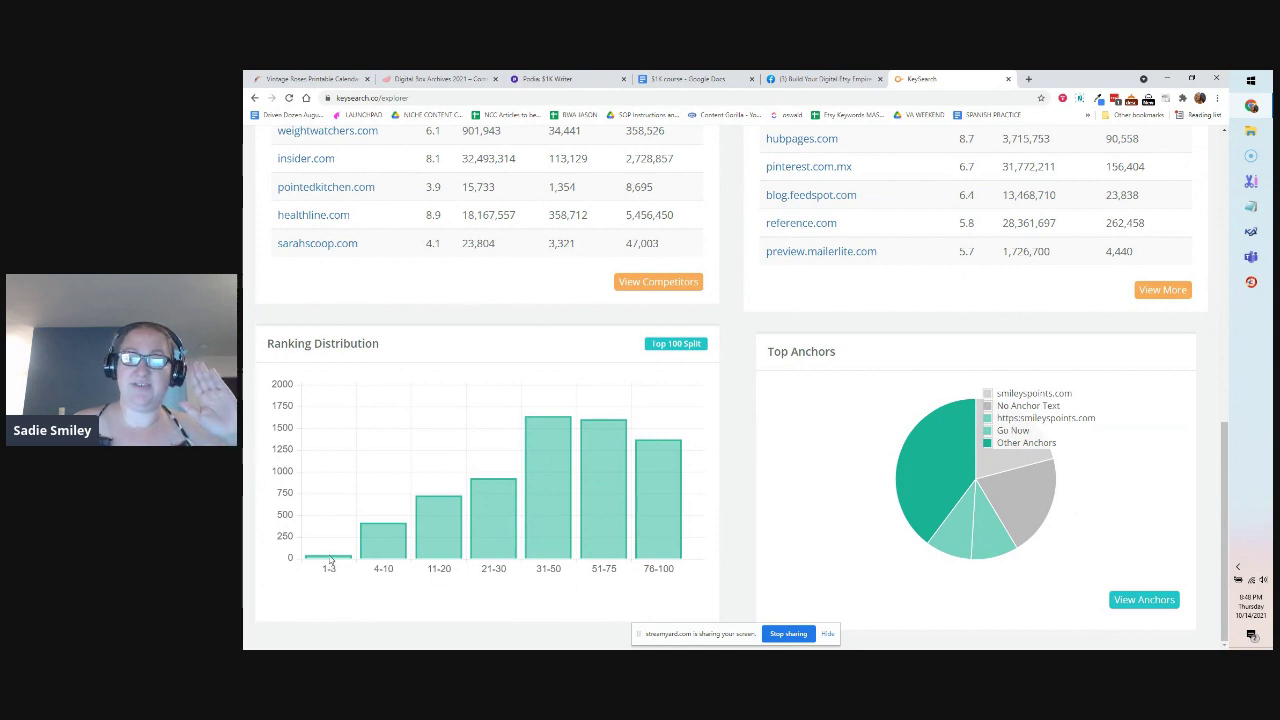
{"action": "mouse_move", "coordinate": [329, 563]}
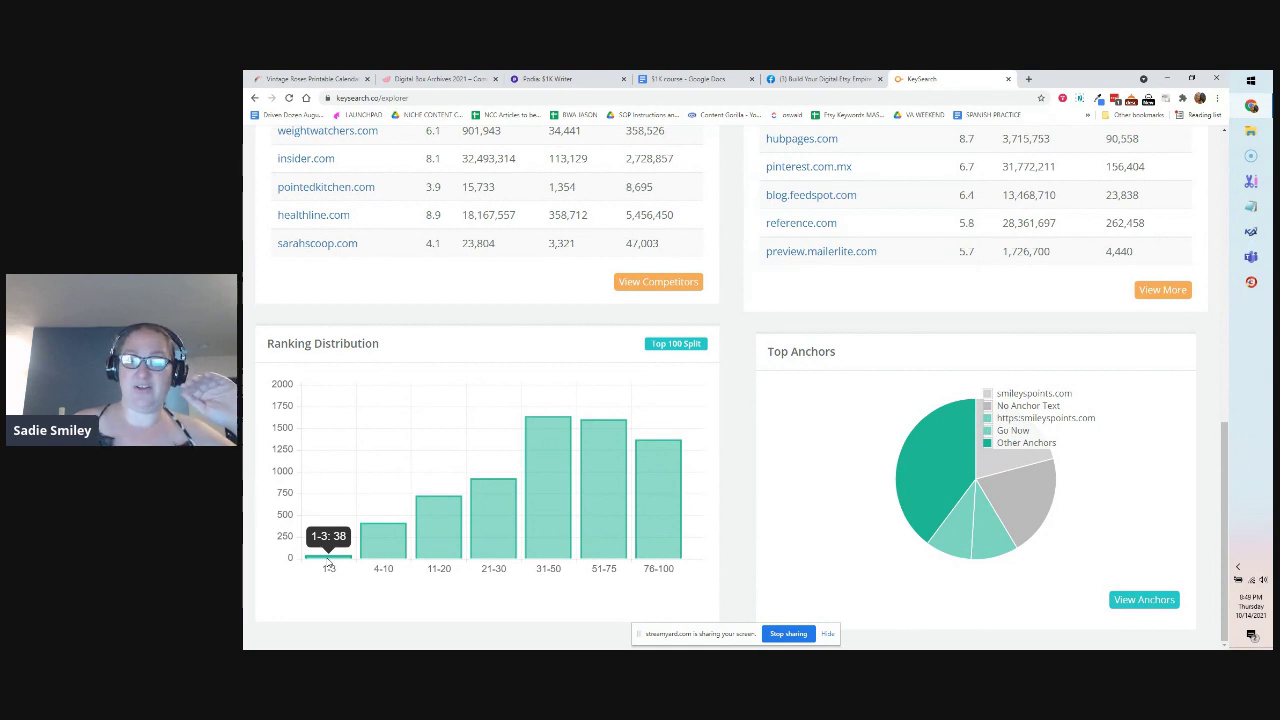
{"action": "mouse_move", "coordinate": [377, 546]}
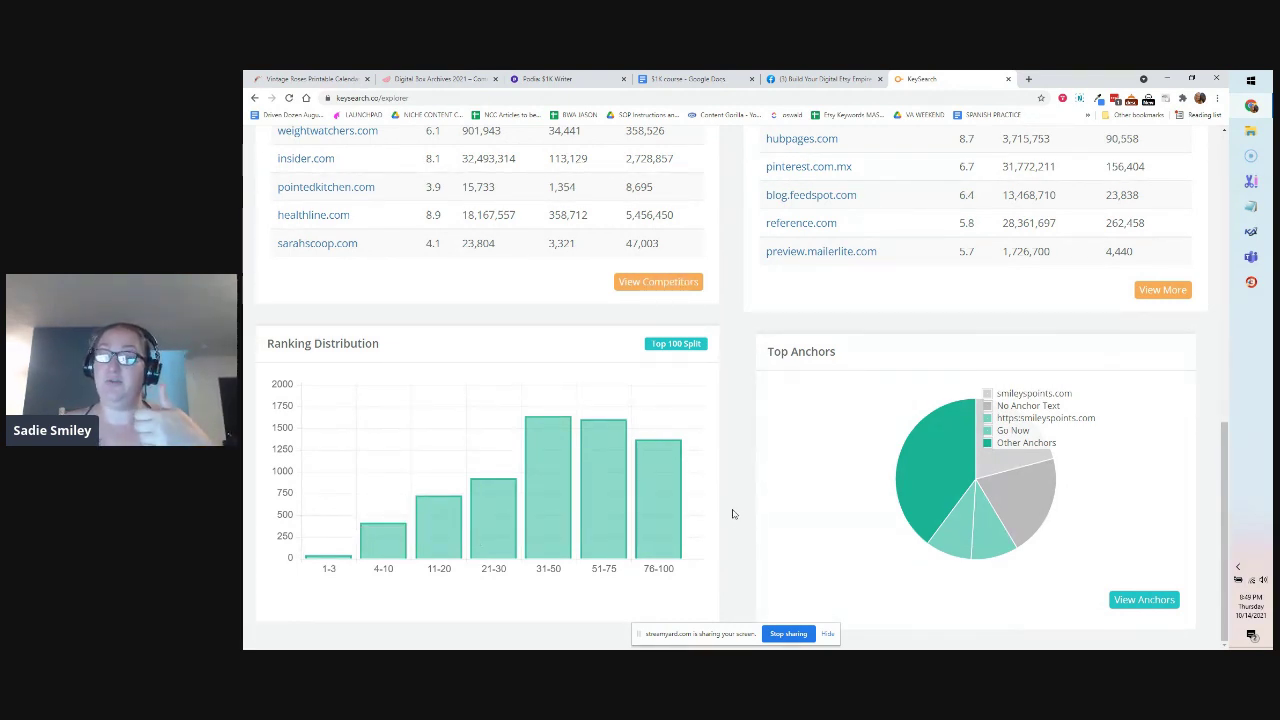
{"action": "scroll", "coordinate": [735, 514], "scroll_direction": "up", "scroll_amount": 1}
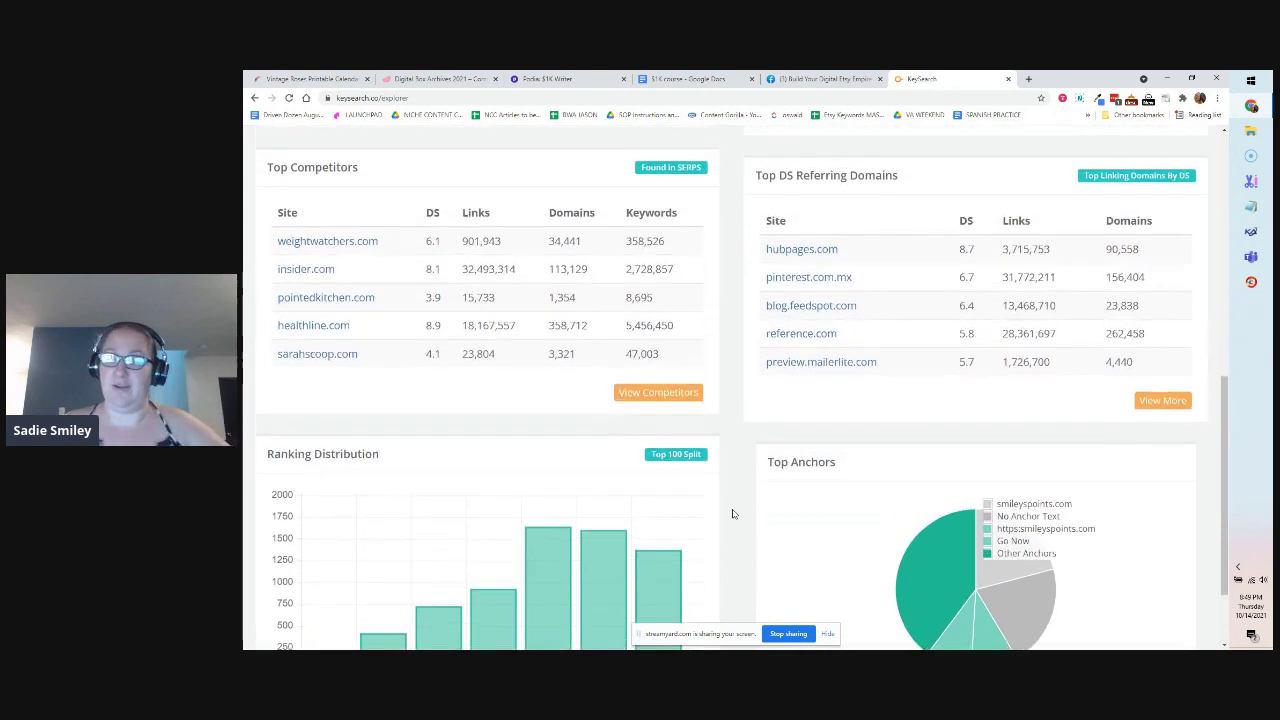
{"action": "scroll", "coordinate": [785, 500], "scroll_direction": "down", "scroll_amount": 1}
{"action": "mouse_move", "coordinate": [938, 474]}
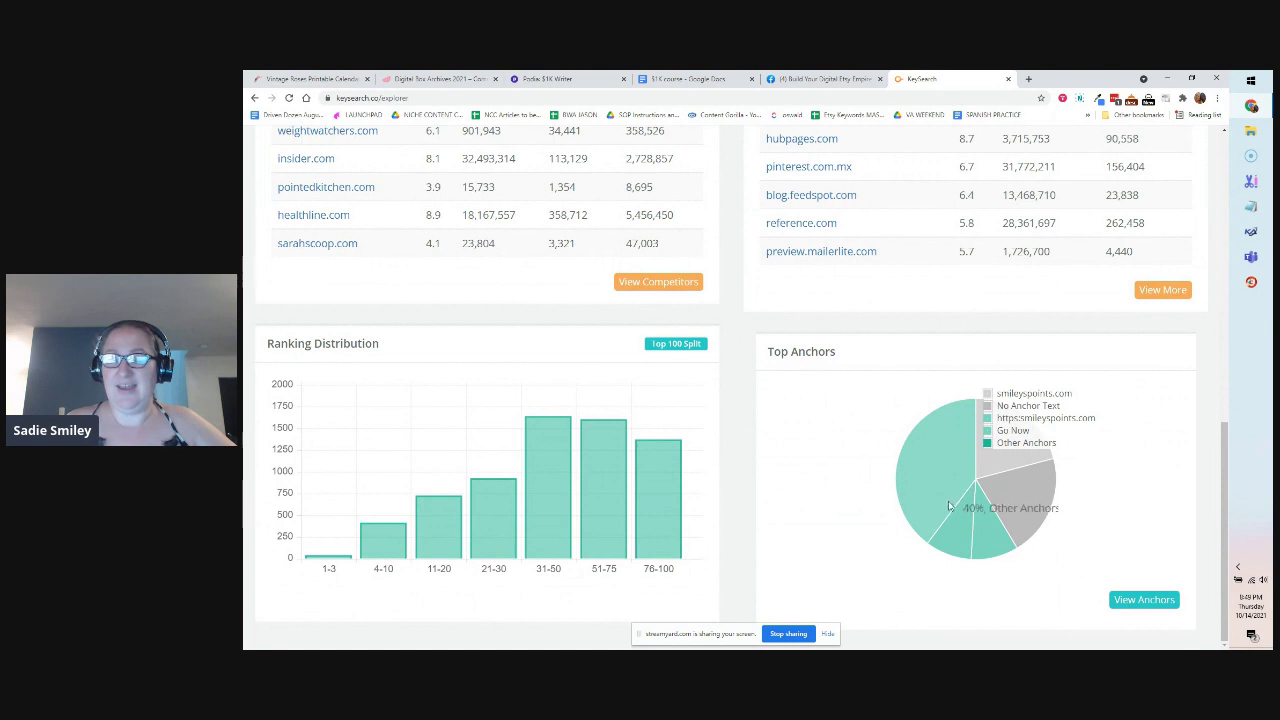
{"action": "mouse_move", "coordinate": [994, 549]}
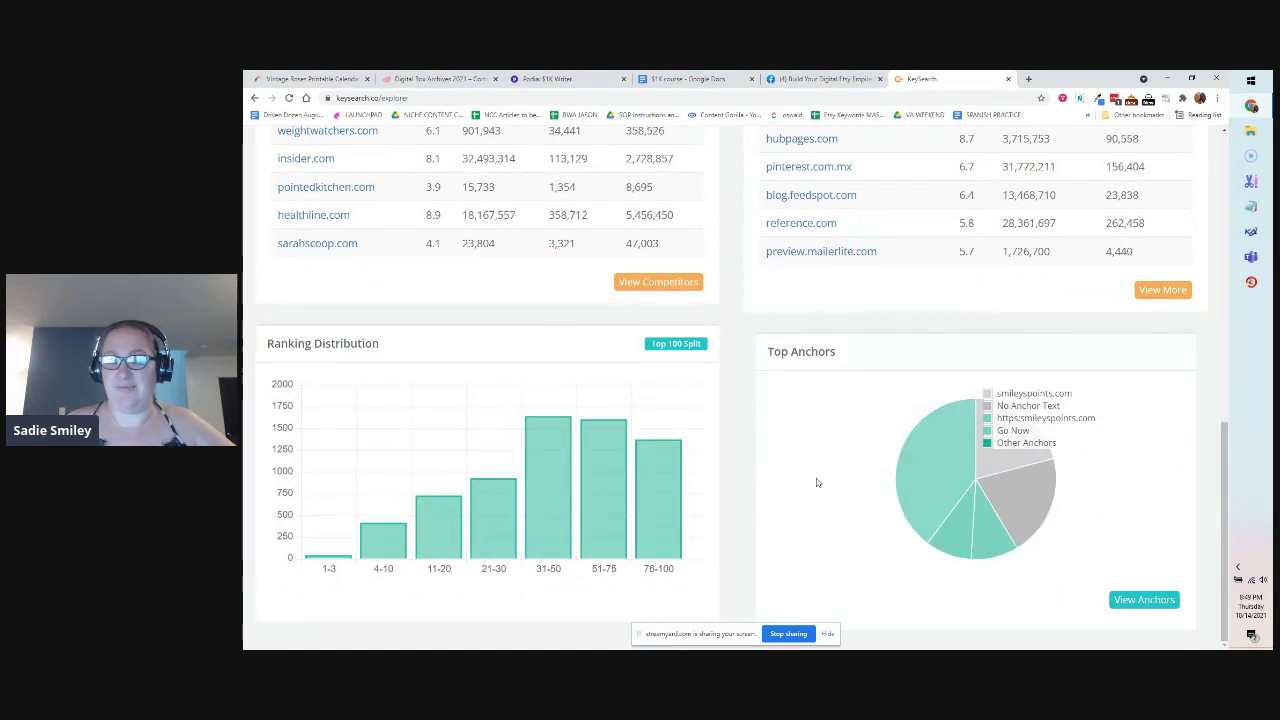
{"action": "scroll", "coordinate": [810, 472], "scroll_direction": "up", "scroll_amount": 3}
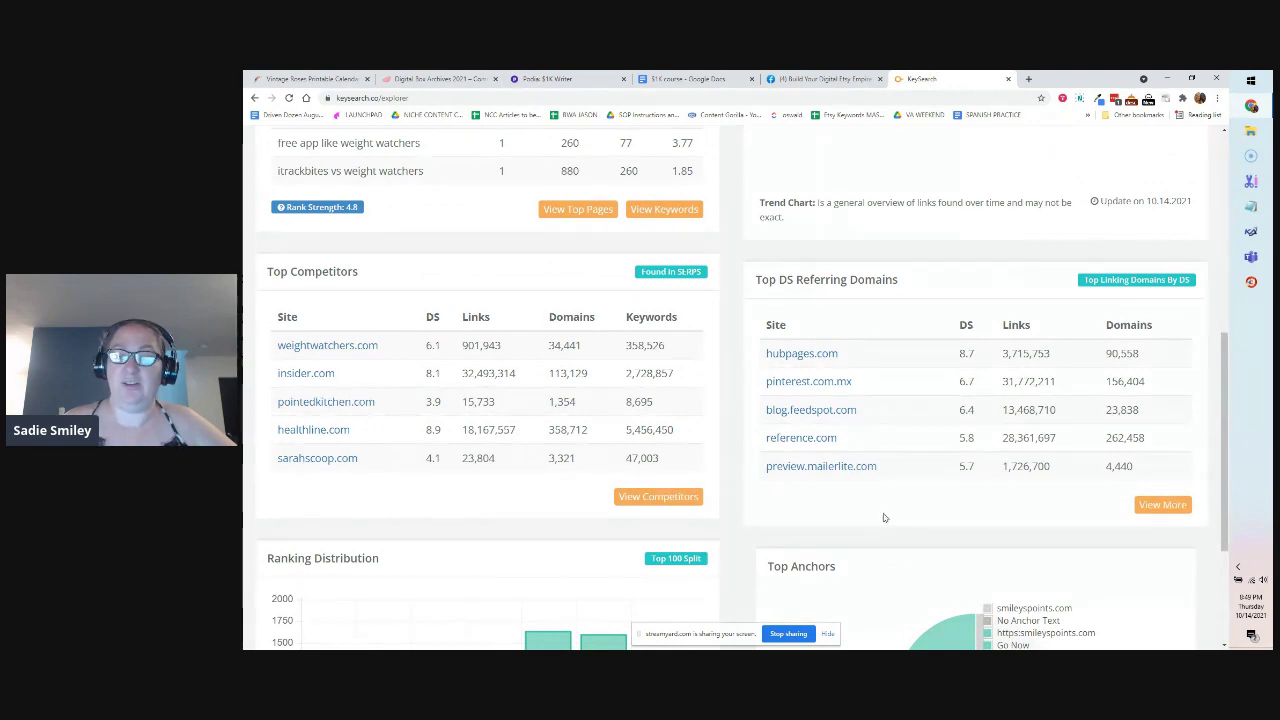
{"action": "scroll", "coordinate": [883, 517], "scroll_direction": "up", "scroll_amount": 5}
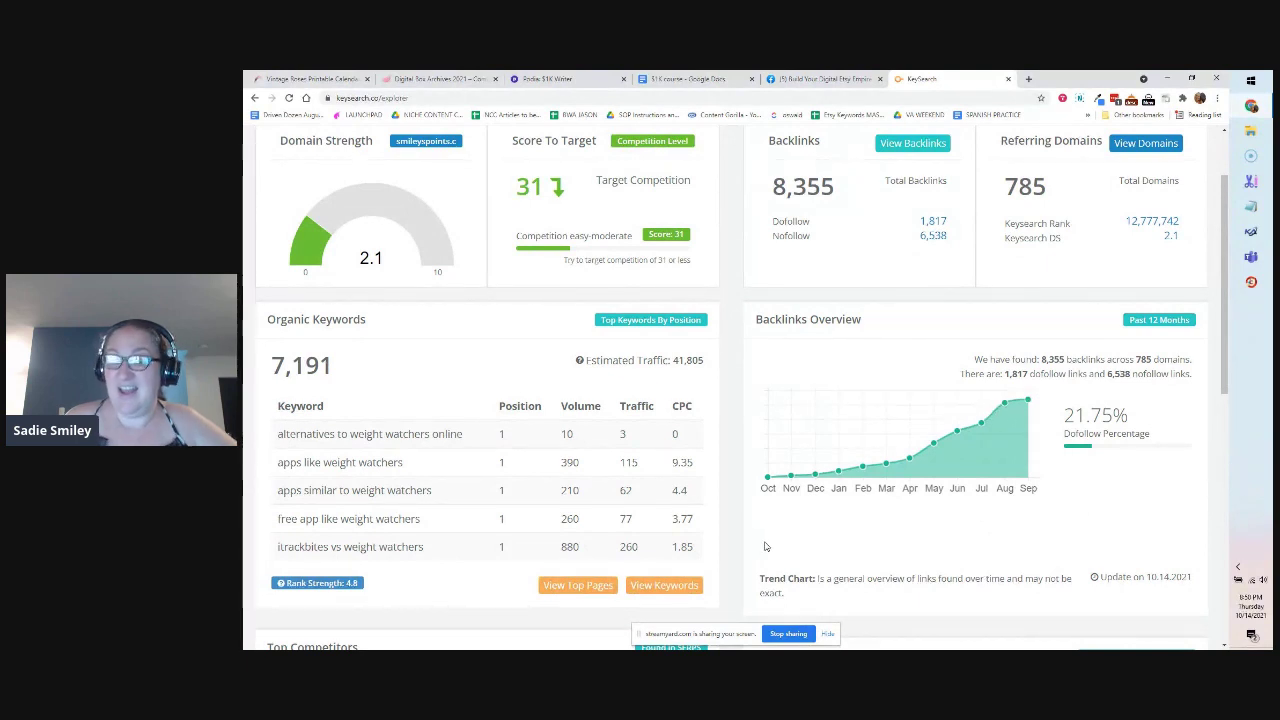
Check the Explorer's search scope options and the Competitive Analysis tools
{"action": "scroll", "coordinate": [742, 541], "scroll_direction": "up", "scroll_amount": 1}
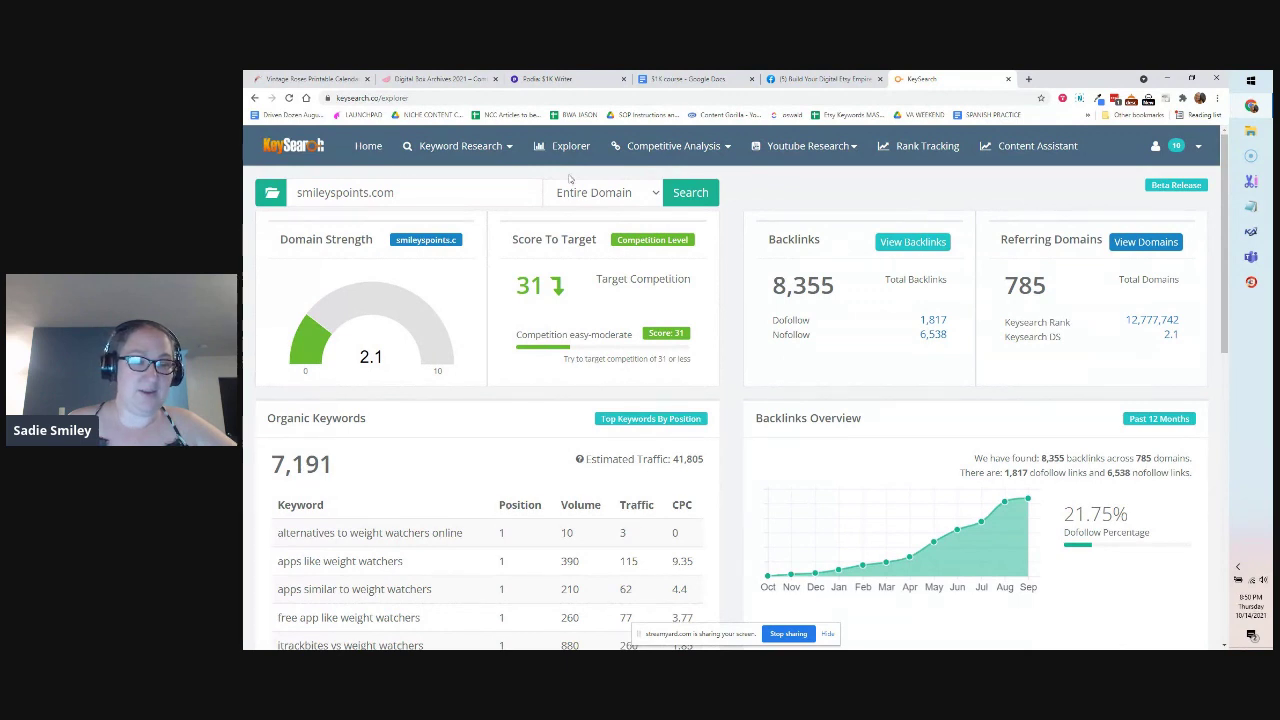
{"action": "left_click", "coordinate": [641, 192]}
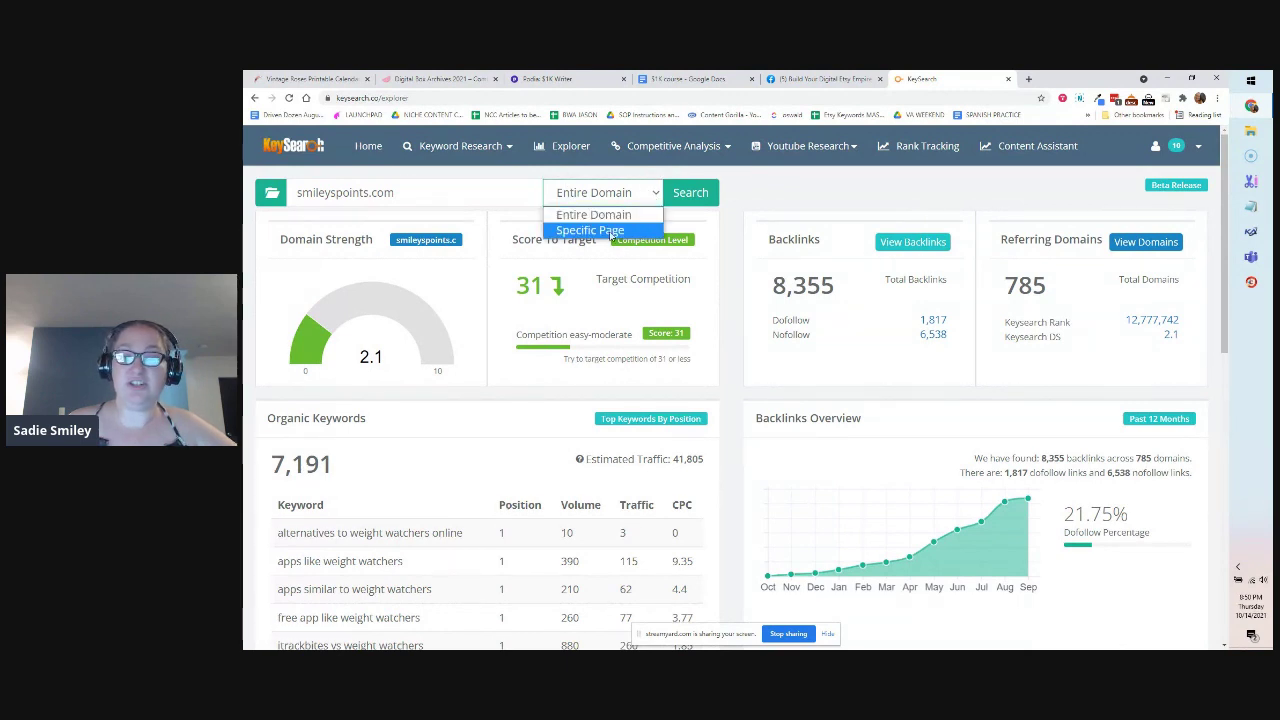
{"action": "left_click", "coordinate": [737, 262]}
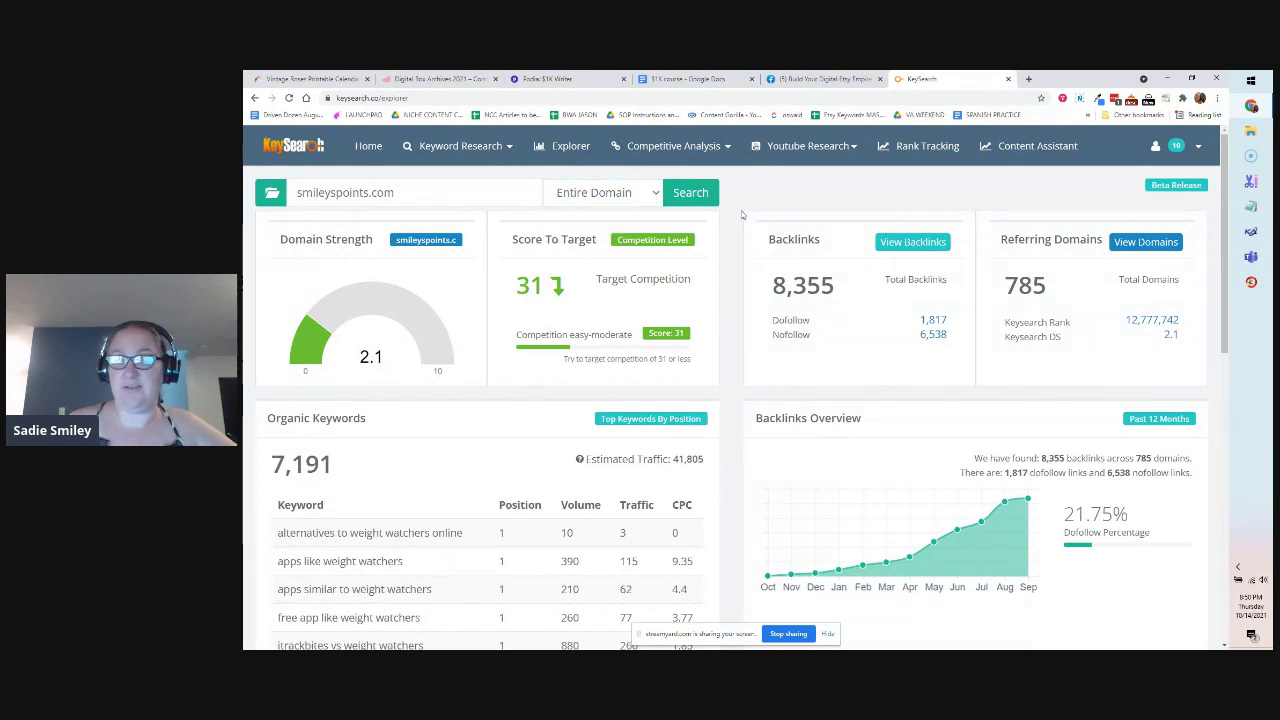
{"action": "left_click", "coordinate": [724, 148]}
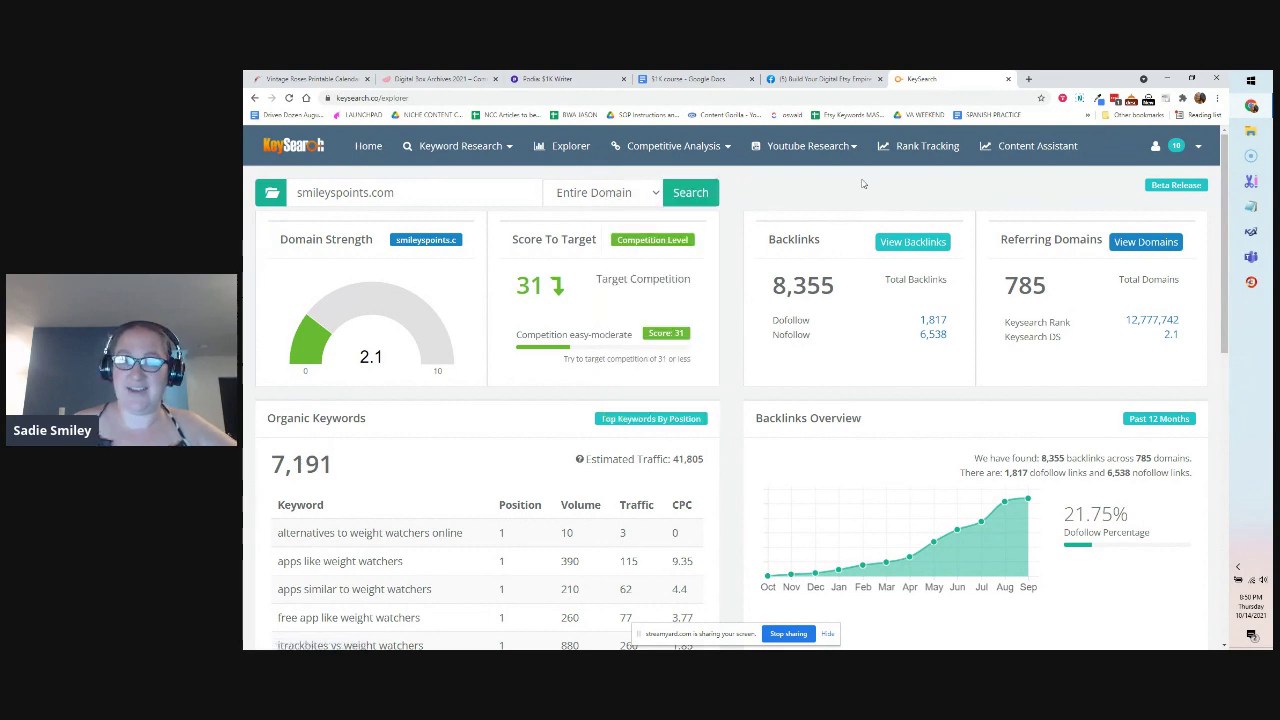
Open Youtube Research and search for "italy itinerary" with All Locations and Related Keywords
{"action": "left_click", "coordinate": [853, 148]}
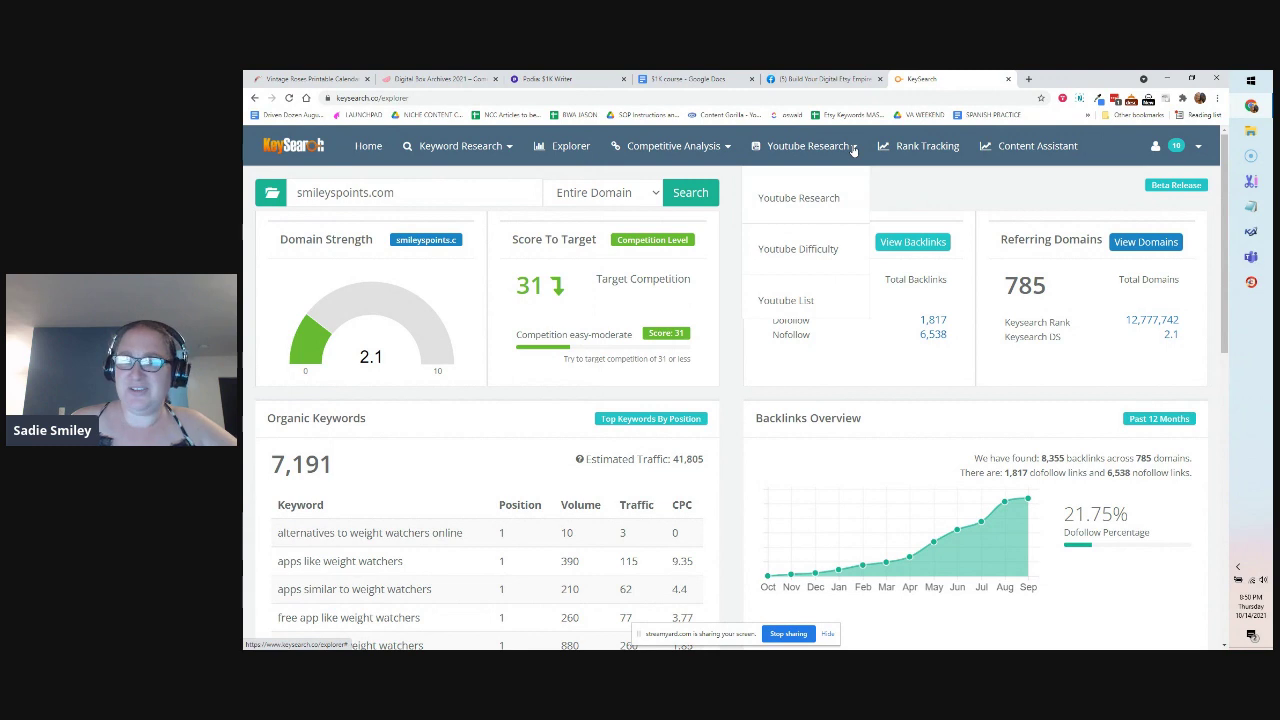
{"action": "left_click", "coordinate": [814, 199]}
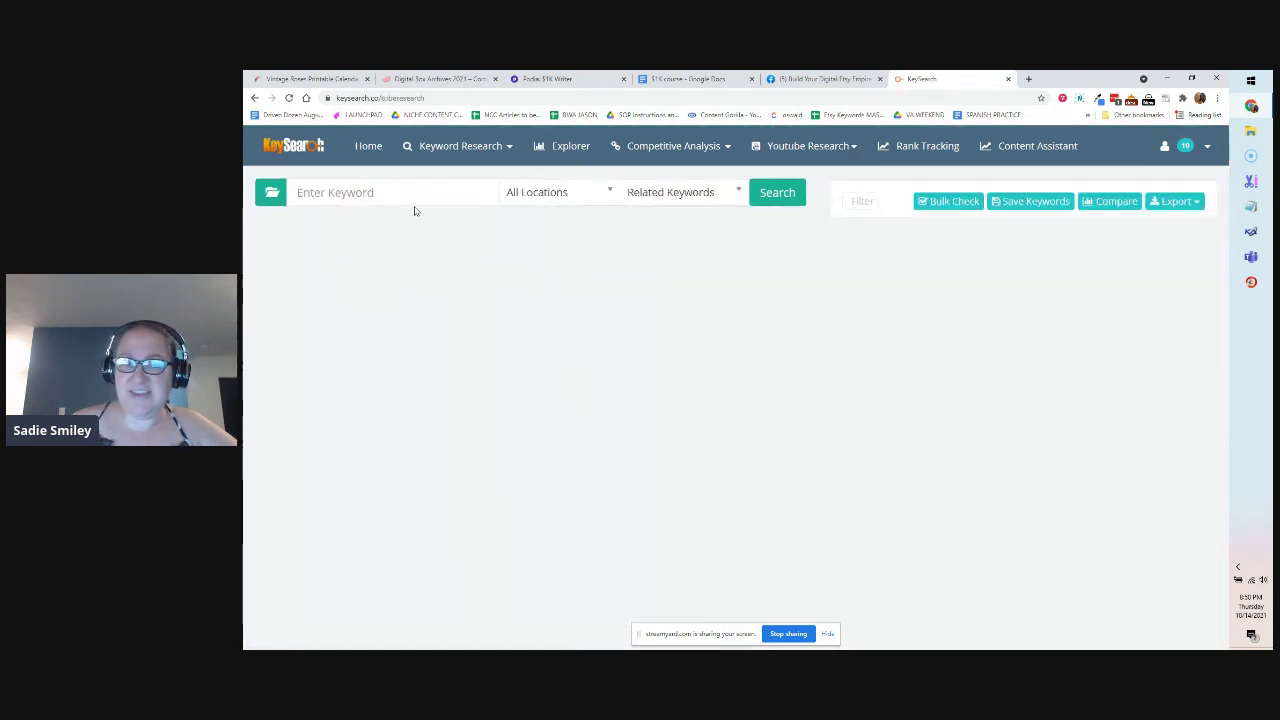
{"action": "left_click", "coordinate": [413, 193]}
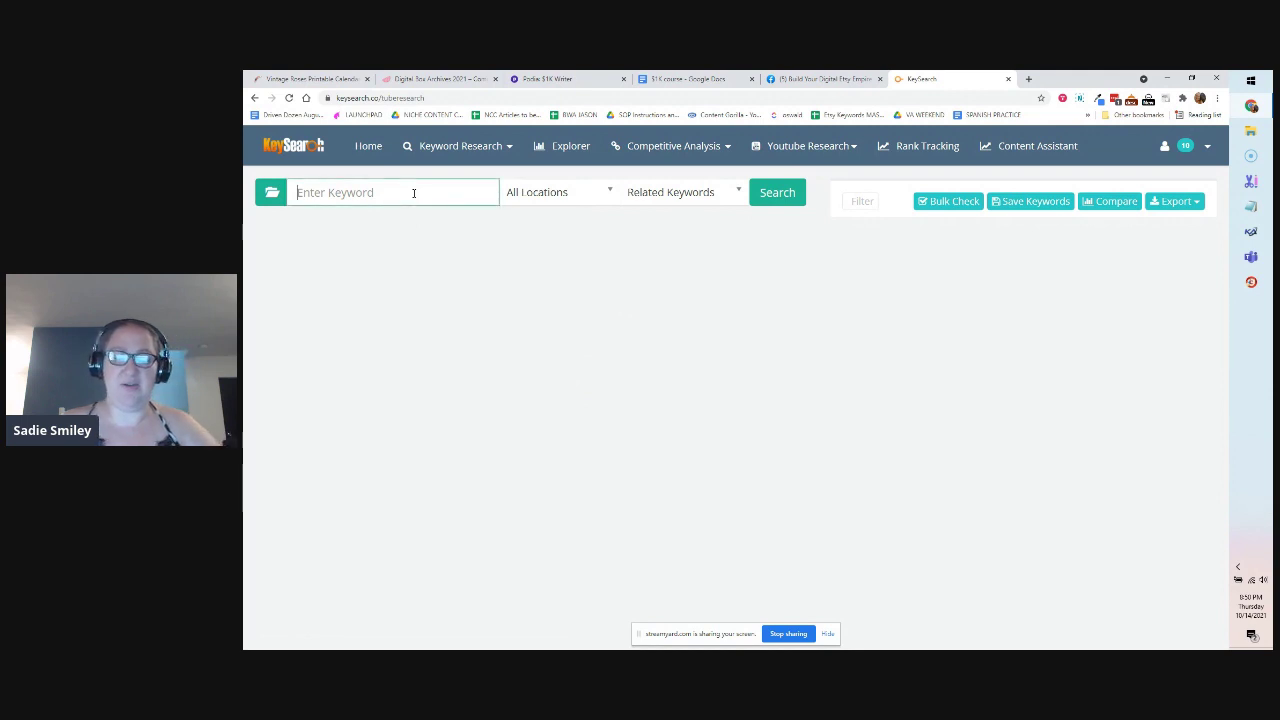
{"action": "type", "text": "italy itinerary"}
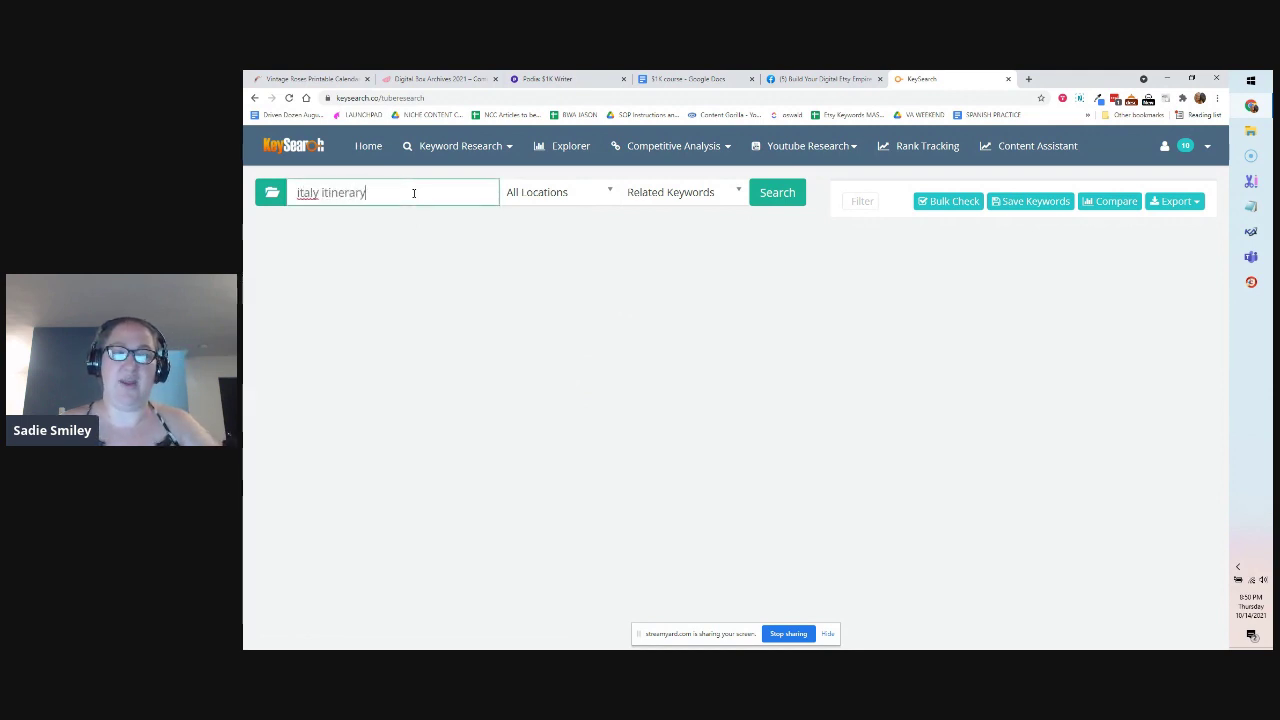
{"action": "left_click", "coordinate": [773, 189]}
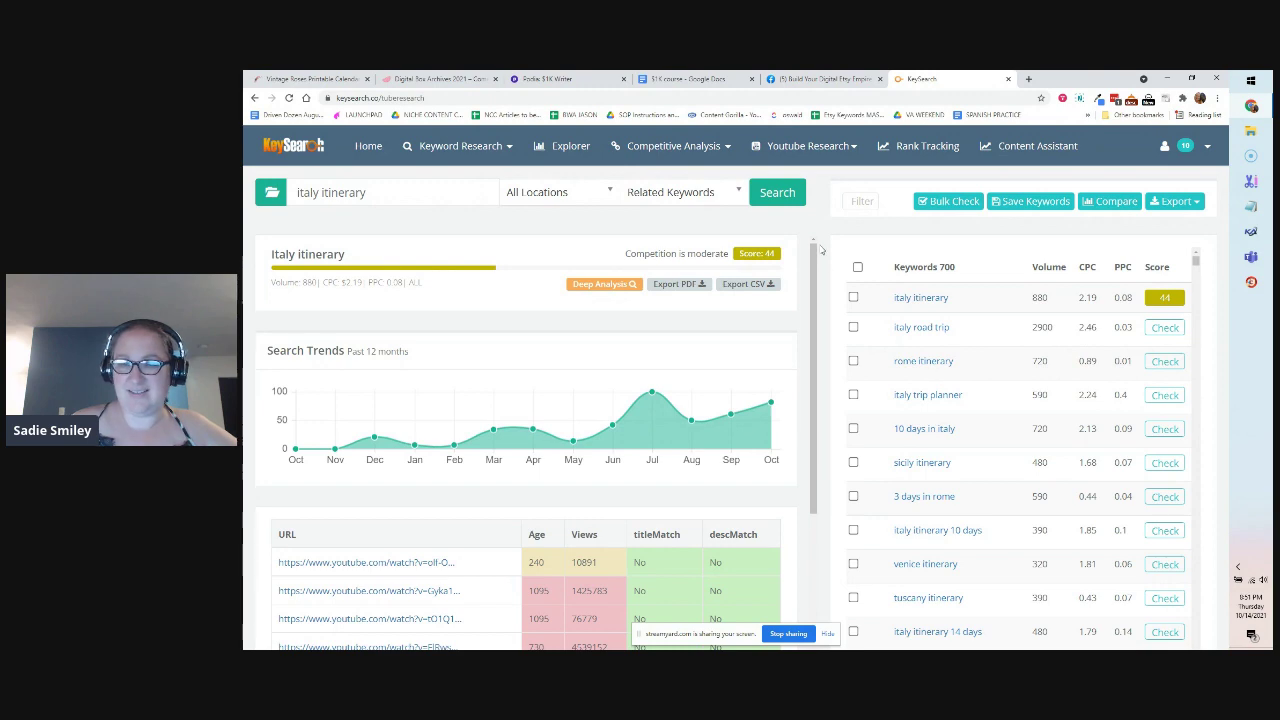
Review the YouTube search trends and the age, views and title match of the ranking videos for "italy itinerary"
{"action": "scroll", "coordinate": [690, 370], "scroll_direction": "down", "scroll_amount": 2}
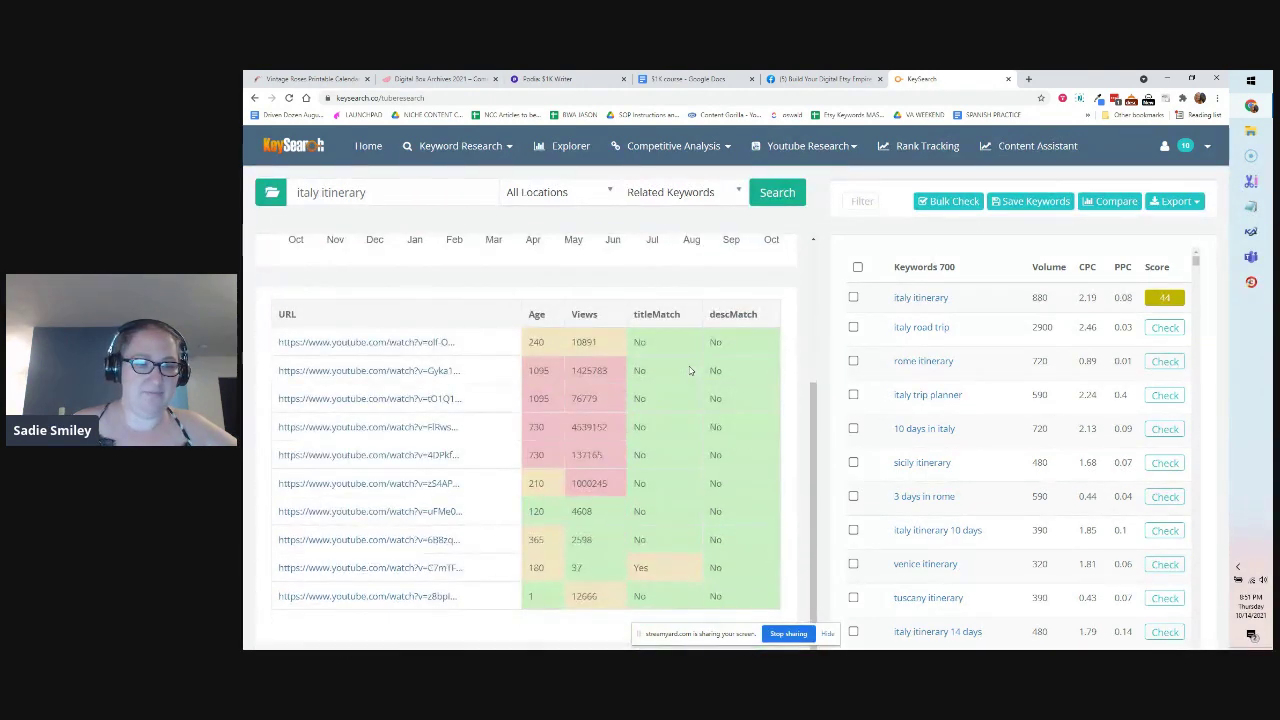
{"action": "scroll", "coordinate": [690, 370], "scroll_direction": "up", "scroll_amount": 2}
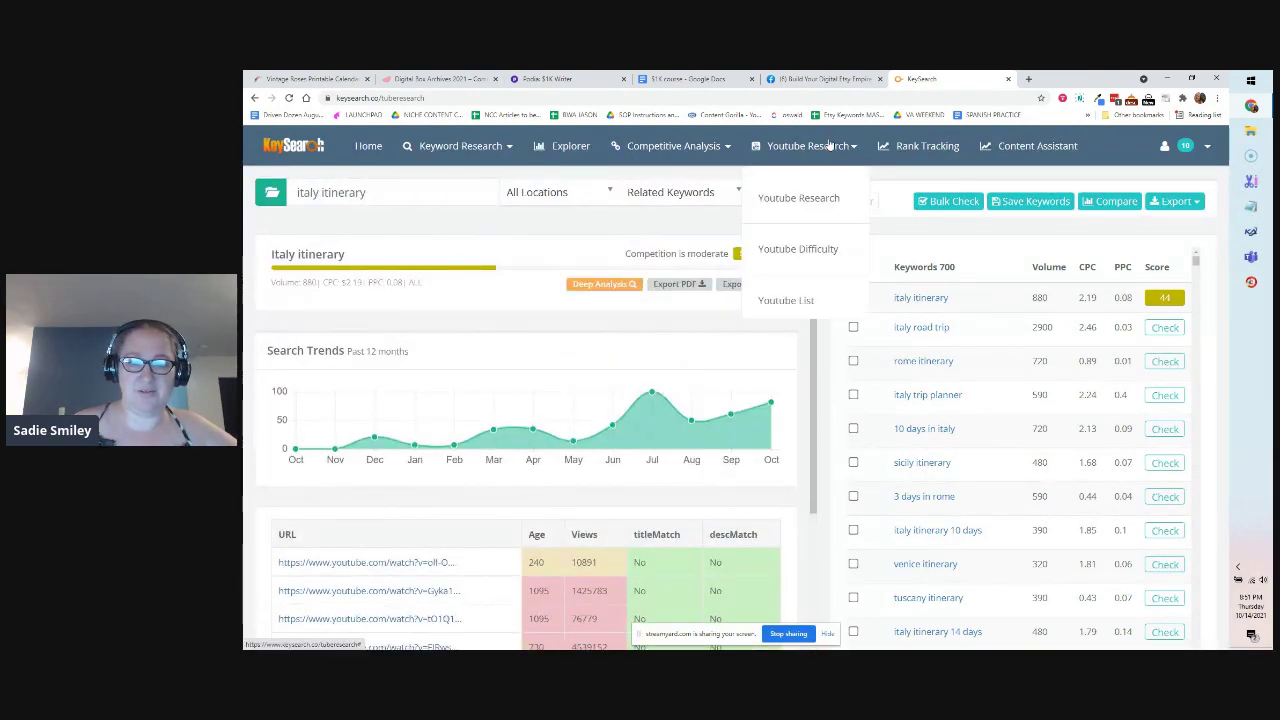
{"action": "left_click", "coordinate": [828, 147]}
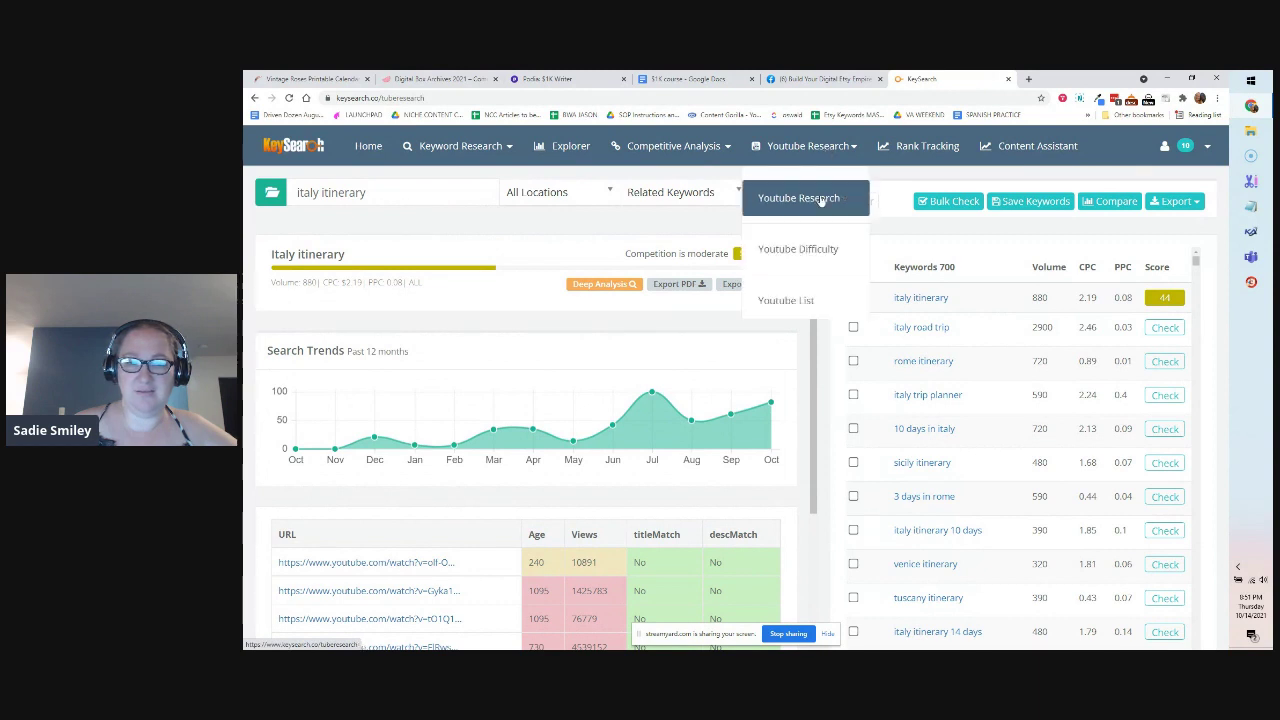
{"action": "left_click", "coordinate": [820, 204]}
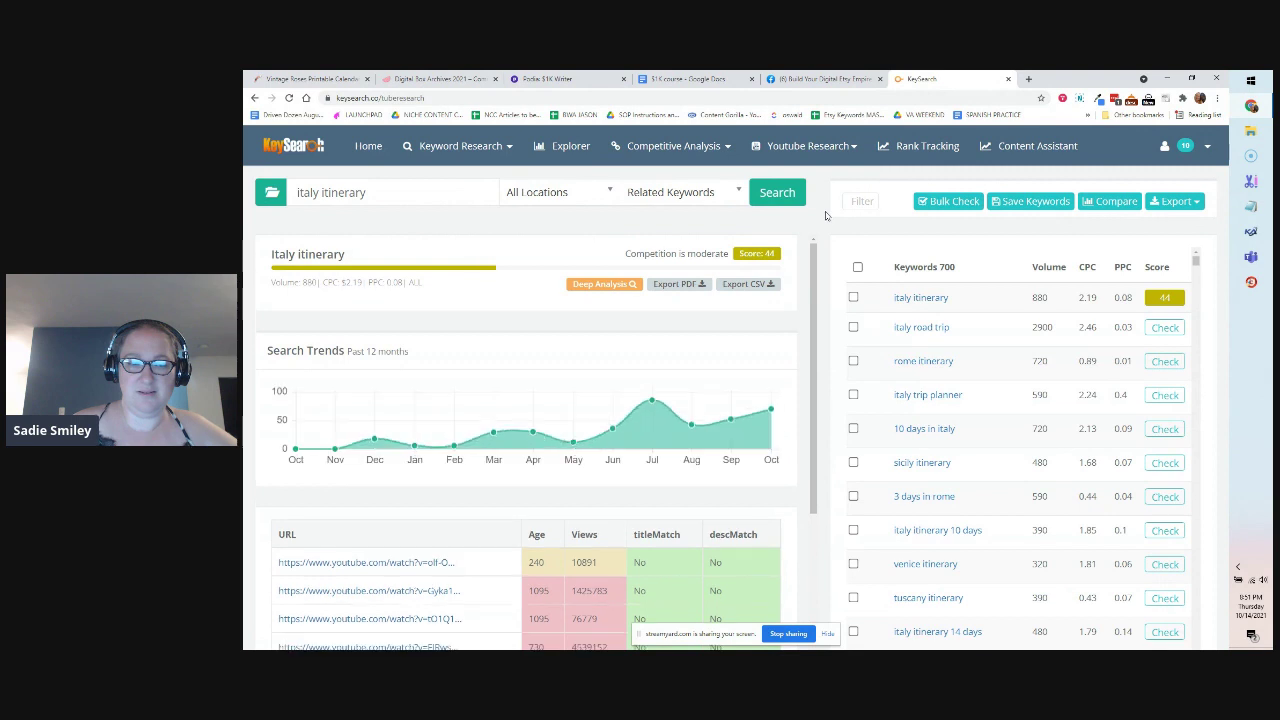
{"action": "scroll", "coordinate": [710, 372], "scroll_direction": "down", "scroll_amount": 3}
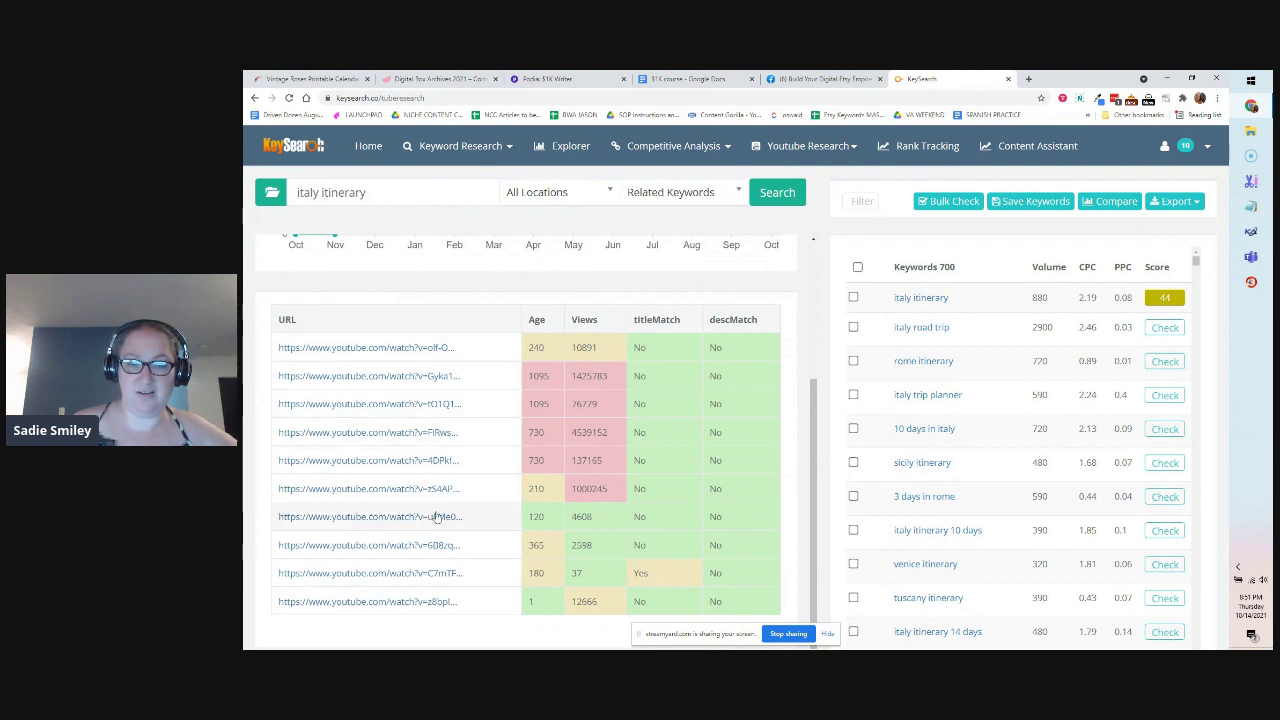
{"action": "scroll", "coordinate": [441, 519], "scroll_direction": "up", "scroll_amount": 3}
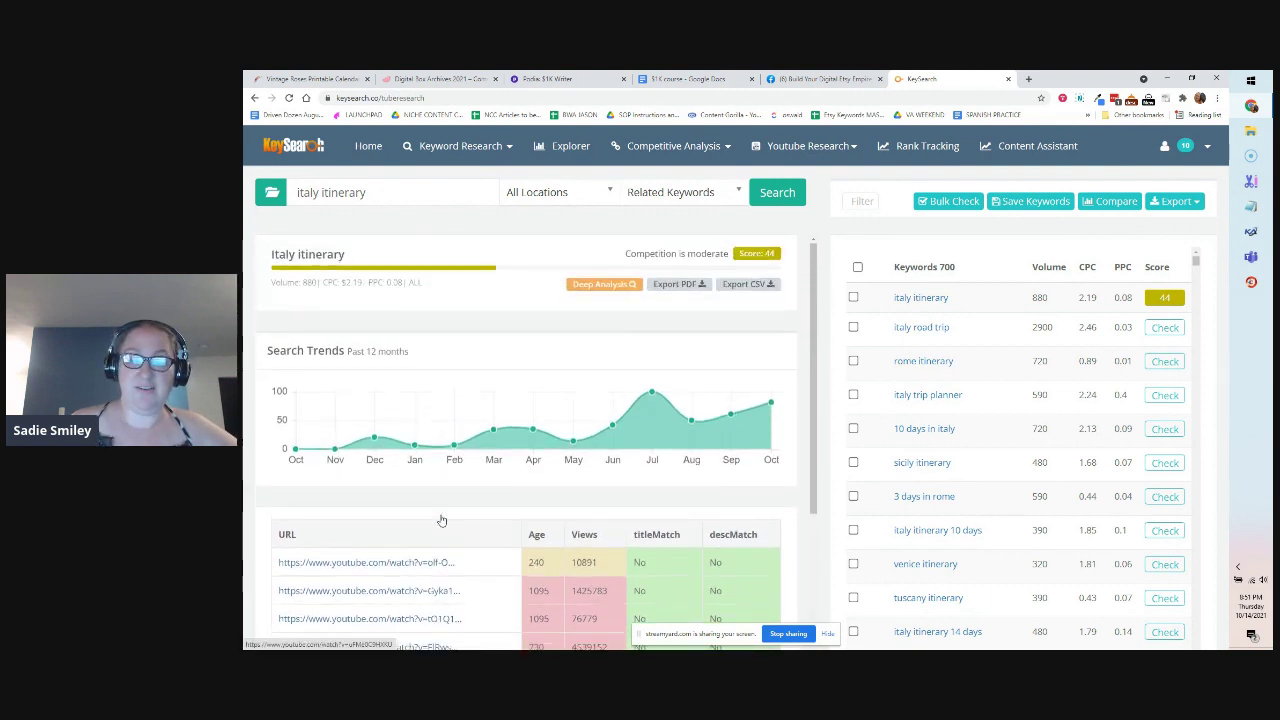
Open the second ranking video from the URL list on YouTube, skip its ad and pause playback
{"action": "left_click", "coordinate": [401, 591]}
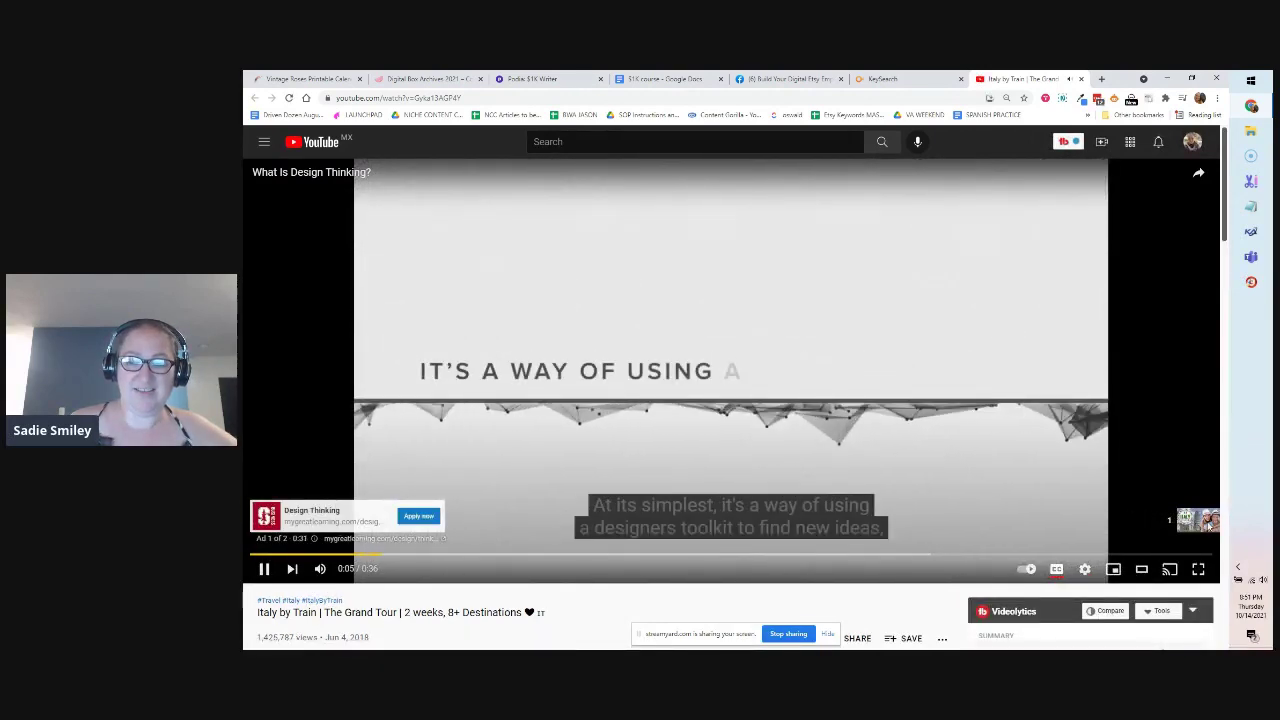
{"action": "left_click", "coordinate": [1203, 530]}
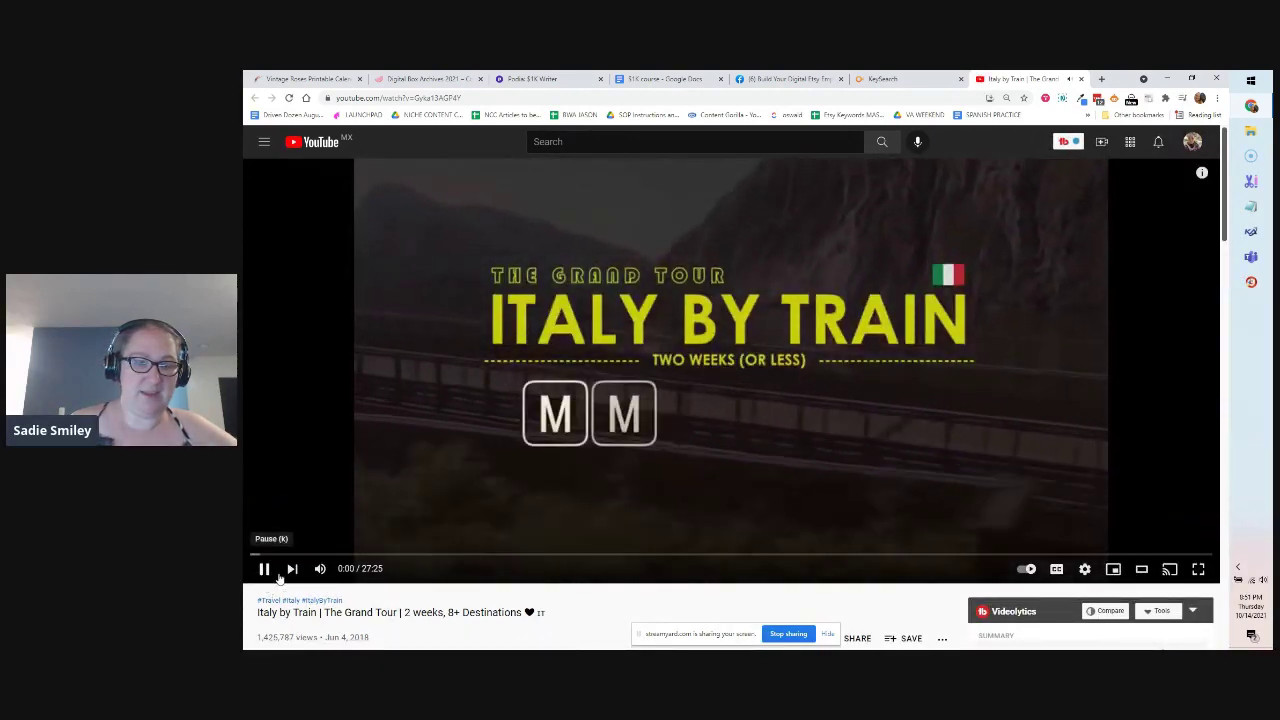
{"action": "scroll", "coordinate": [537, 575], "scroll_direction": "down", "scroll_amount": 1}
Check the "Italy by Train" video's view count and close the video page
{"action": "scroll", "coordinate": [537, 575], "scroll_direction": "down", "scroll_amount": 3}
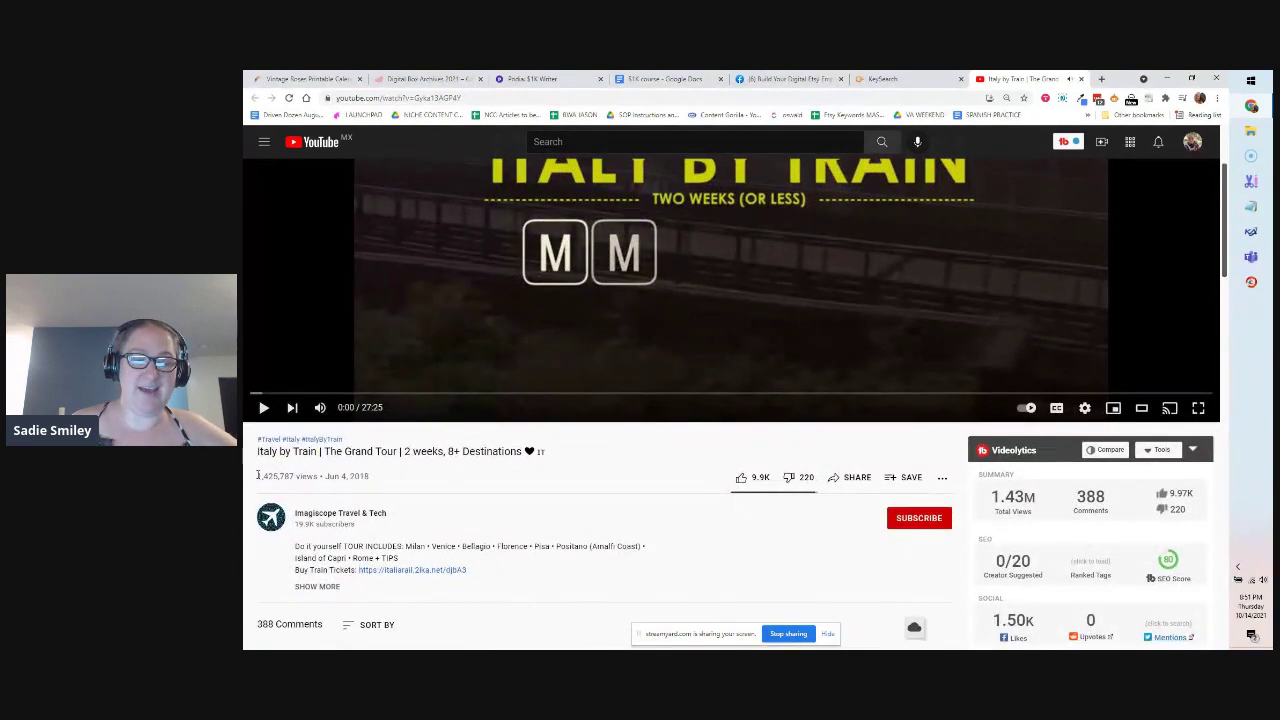
{"action": "left_click_drag", "start_coordinate": [258, 476], "coordinate": [296, 476]}
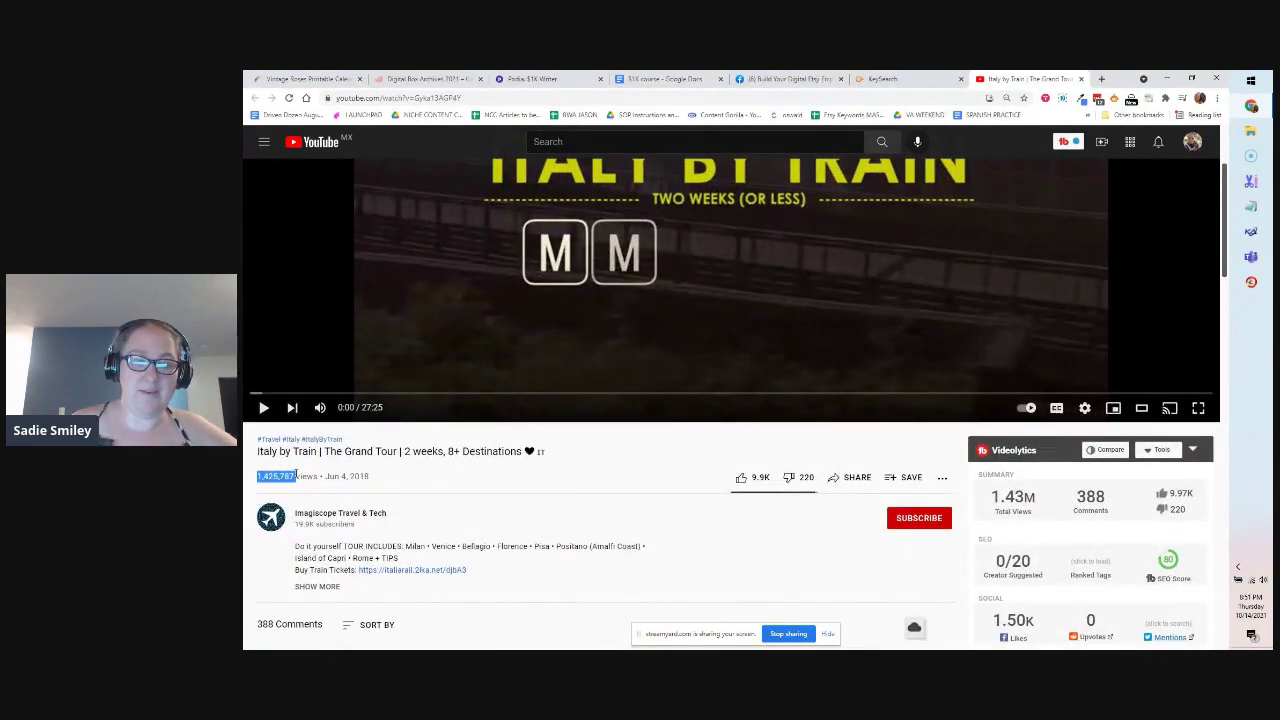
{"action": "left_click", "coordinate": [474, 493]}
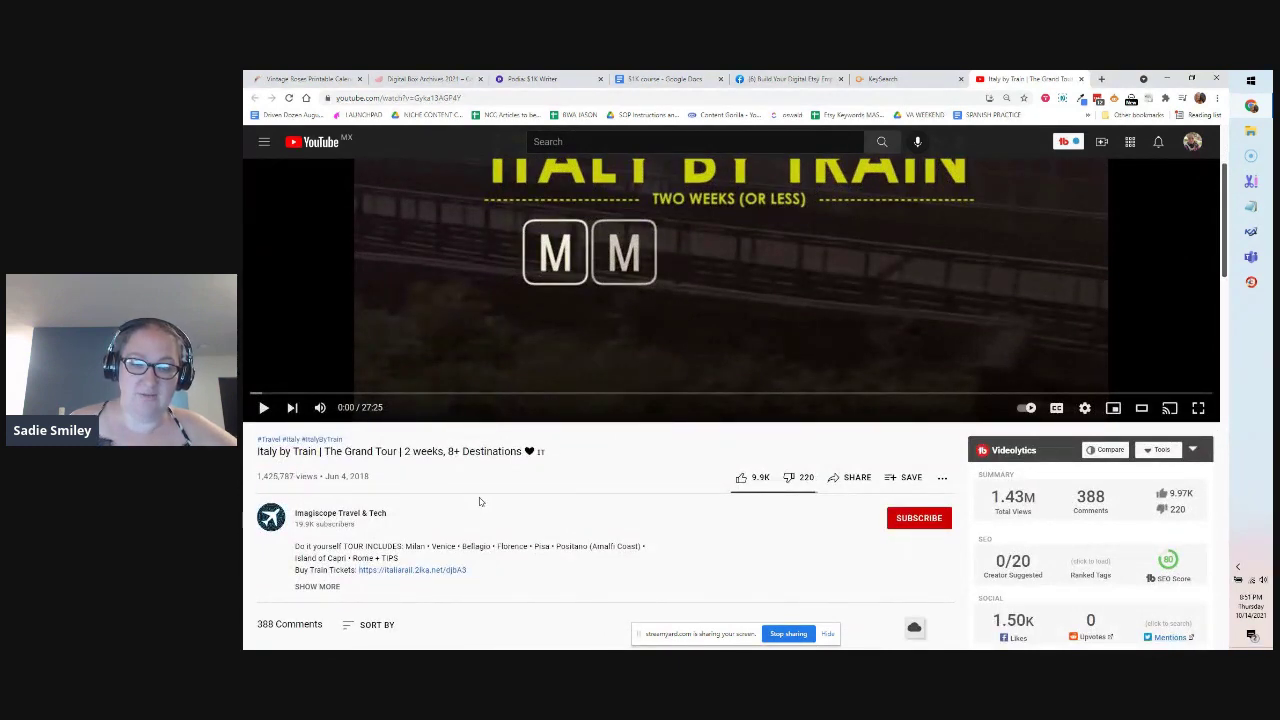
{"action": "scroll", "coordinate": [426, 517], "scroll_direction": "up", "scroll_amount": 3}
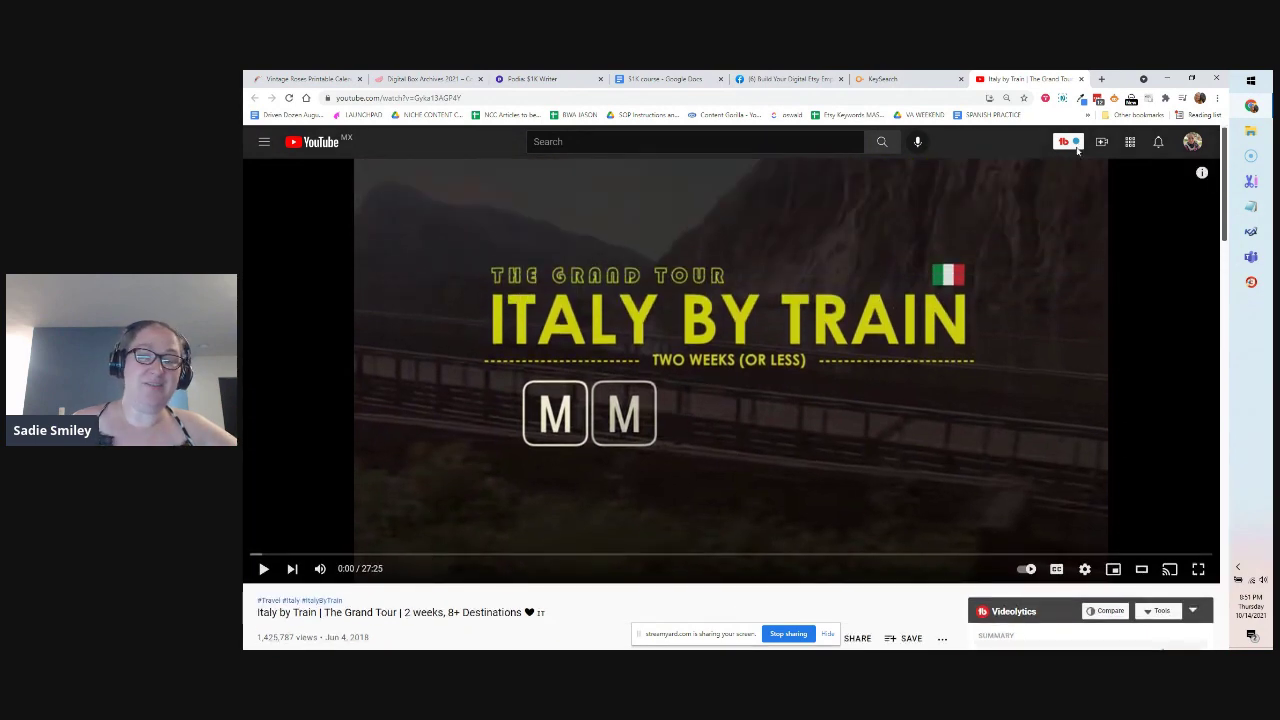
{"action": "left_click", "coordinate": [1082, 80]}
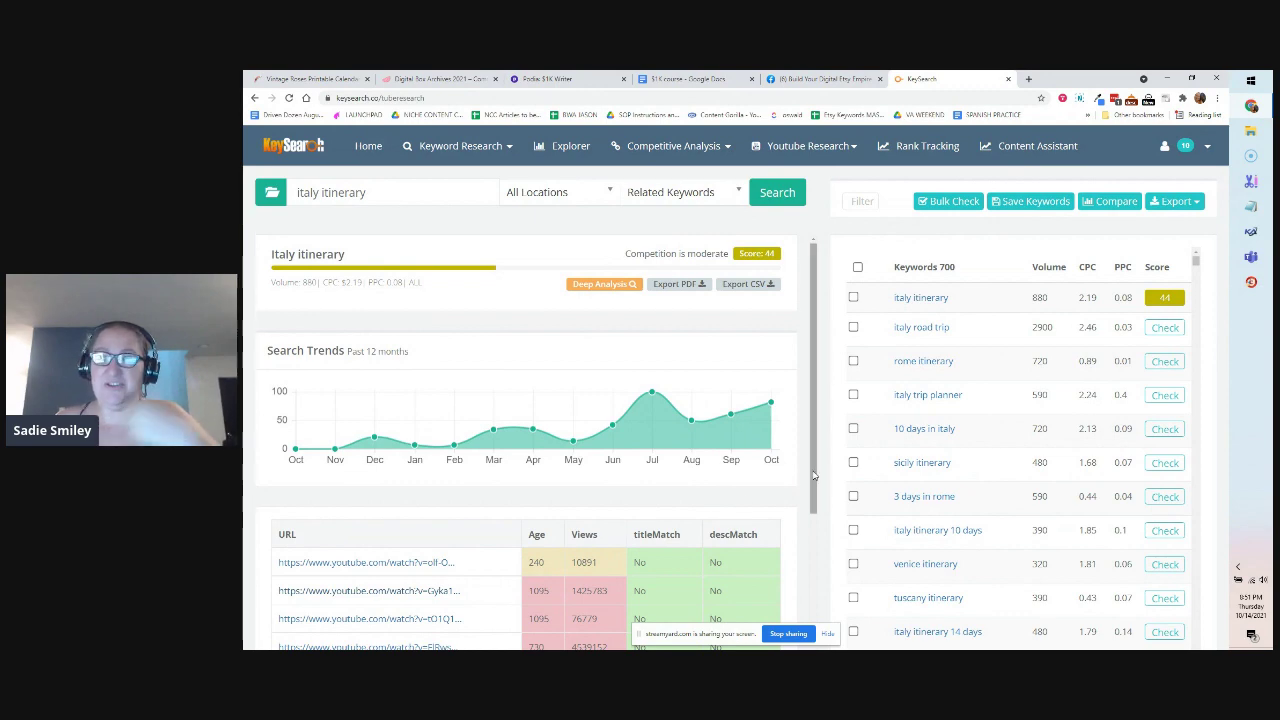
Compare the full table of ranking YouTube videos with the list of related keywords
{"action": "left_click_drag", "start_coordinate": [814, 476], "coordinate": [831, 612]}
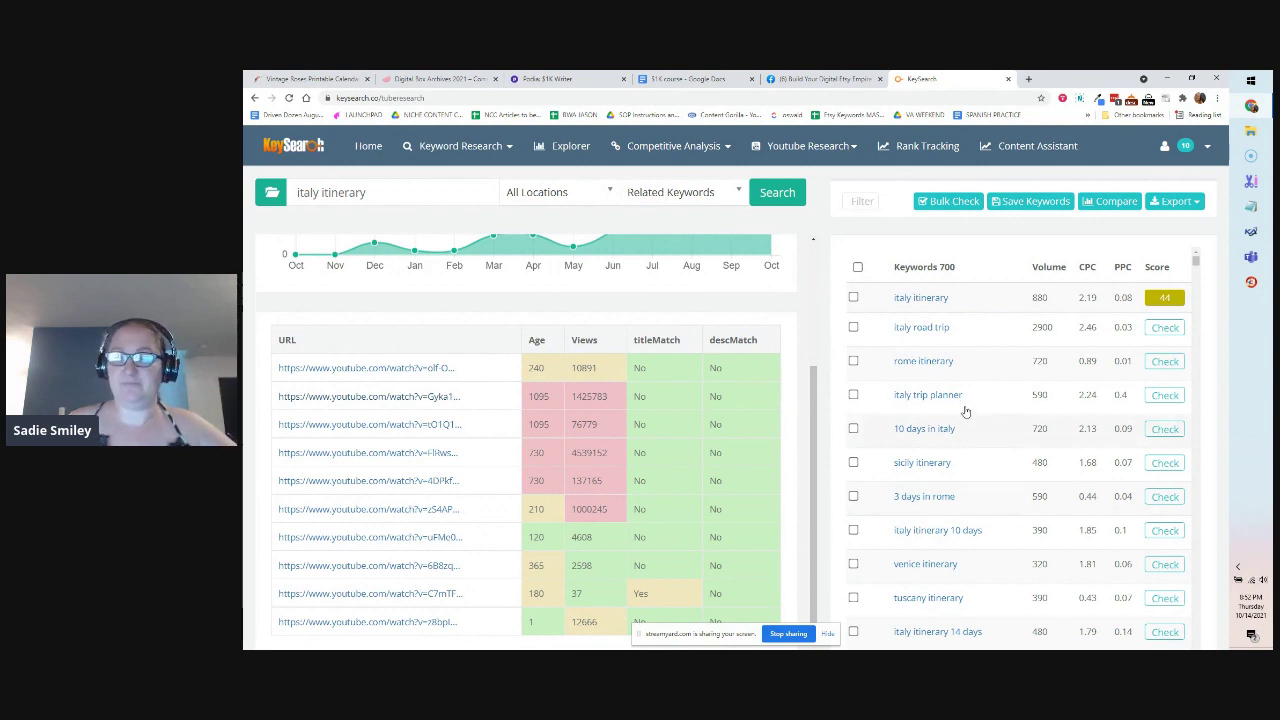
{"action": "scroll", "coordinate": [966, 410], "scroll_direction": "down", "scroll_amount": 3}
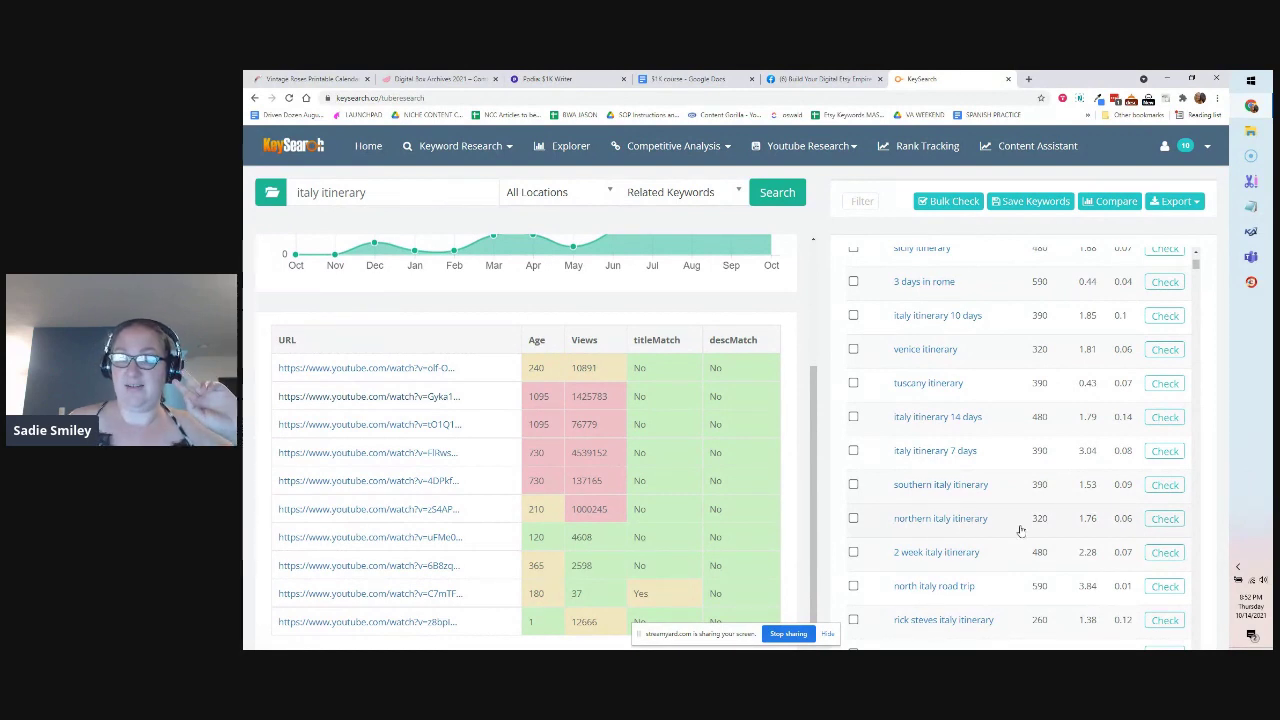
{"action": "scroll", "coordinate": [1020, 530], "scroll_direction": "up", "scroll_amount": 3}
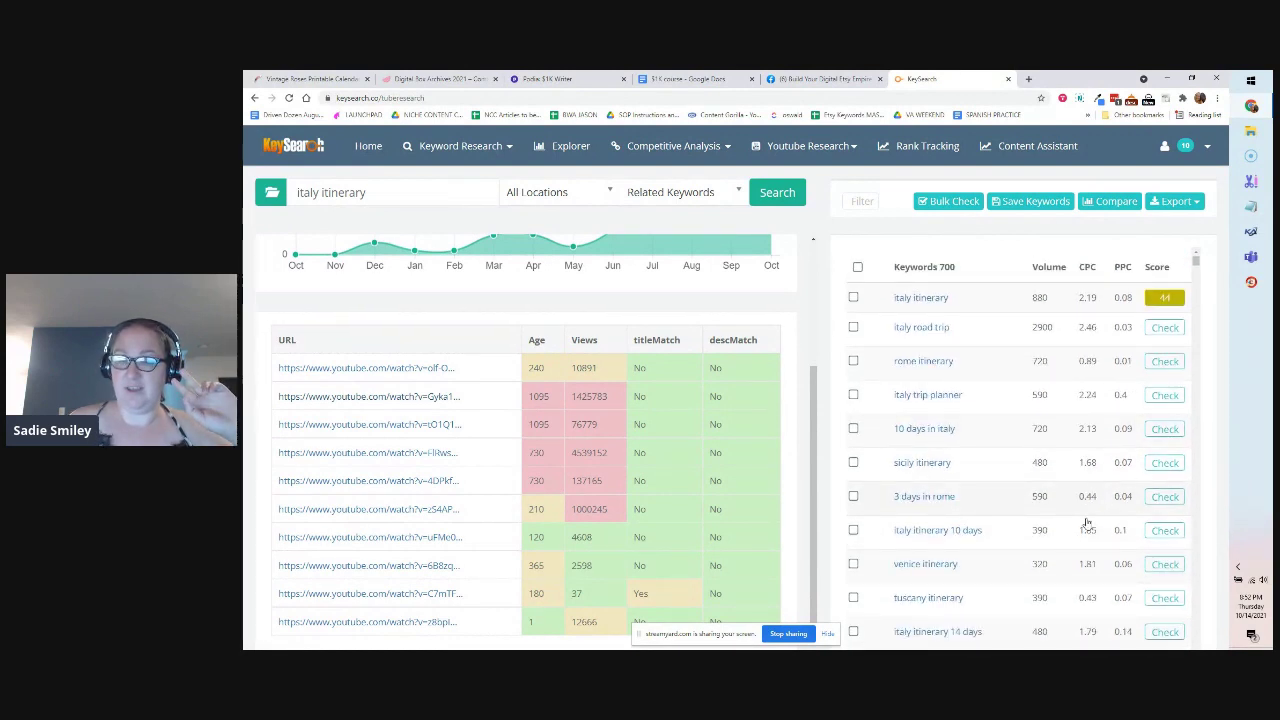
Check the YouTube difficulty score of "italy road trip" and return to the Keyword Research results for "italy itinerary"
{"action": "left_click", "coordinate": [1163, 329]}
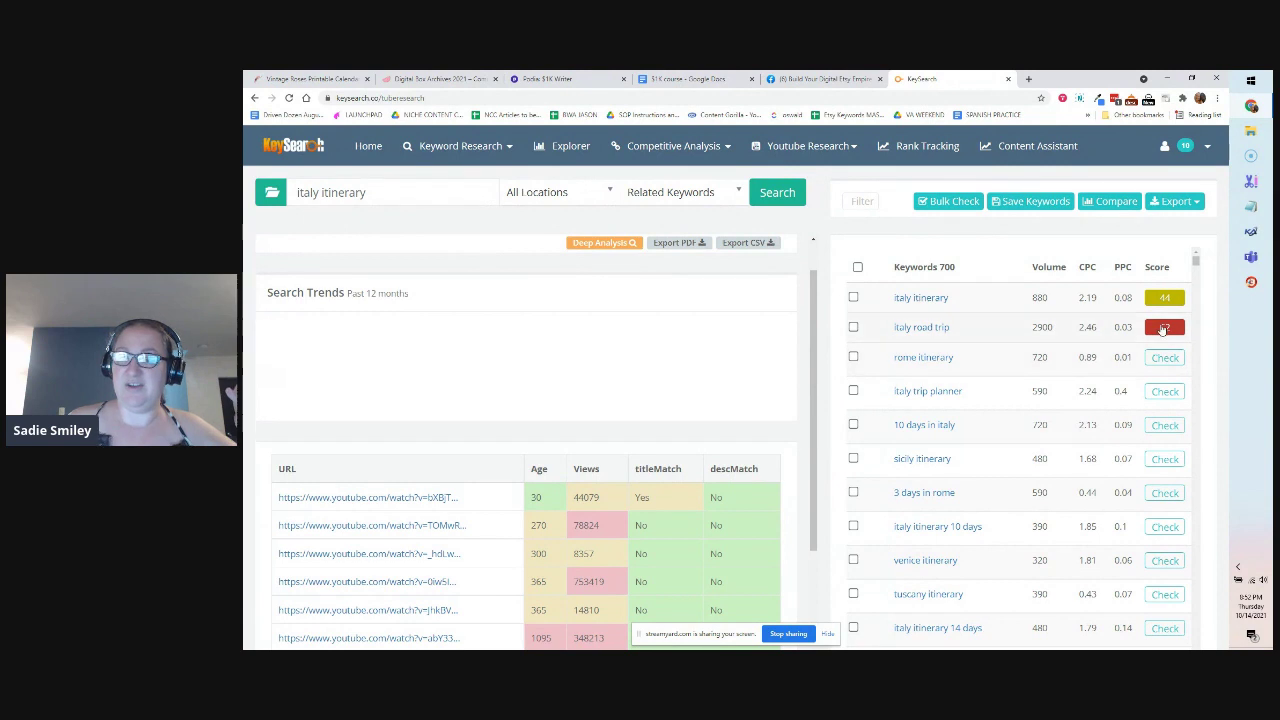
{"action": "left_click", "coordinate": [445, 147]}
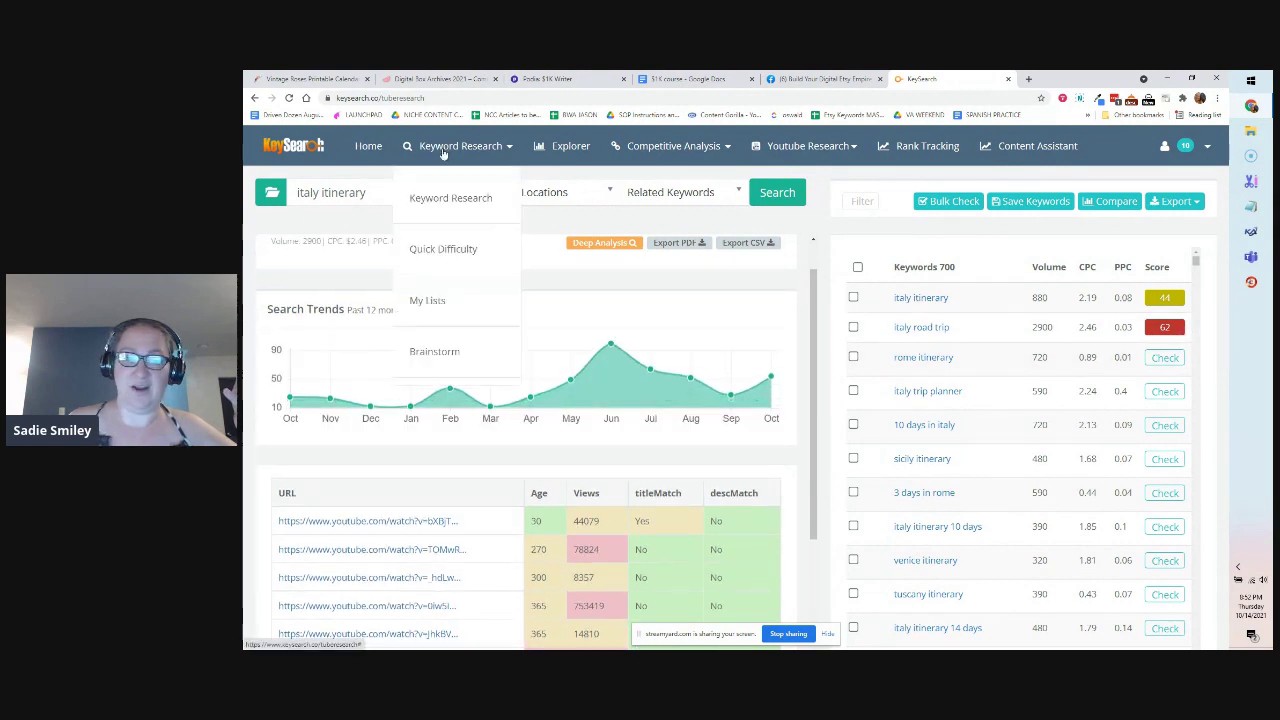
{"action": "left_click", "coordinate": [447, 200]}
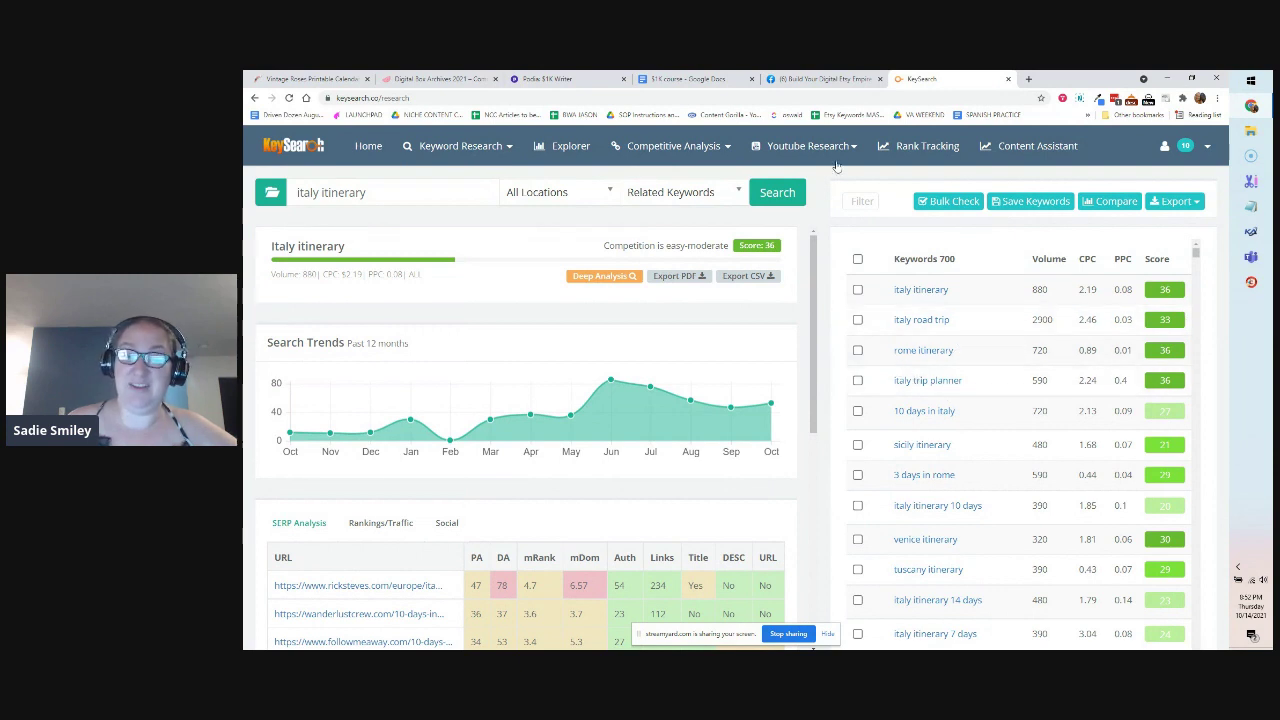
Look over the available Youtube Research tools and view the tracked domains and keyword positions in Rank Tracking
{"action": "mouse_move", "coordinate": [846, 146]}
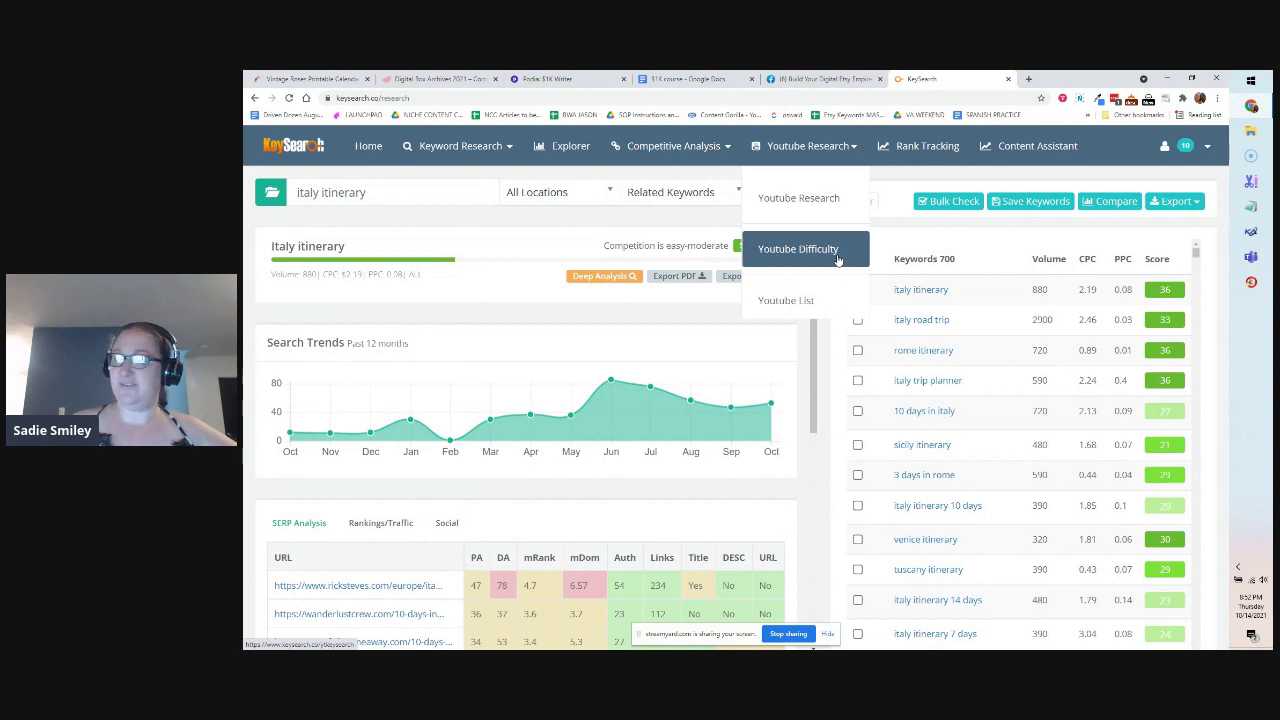
{"action": "left_click", "coordinate": [818, 313]}
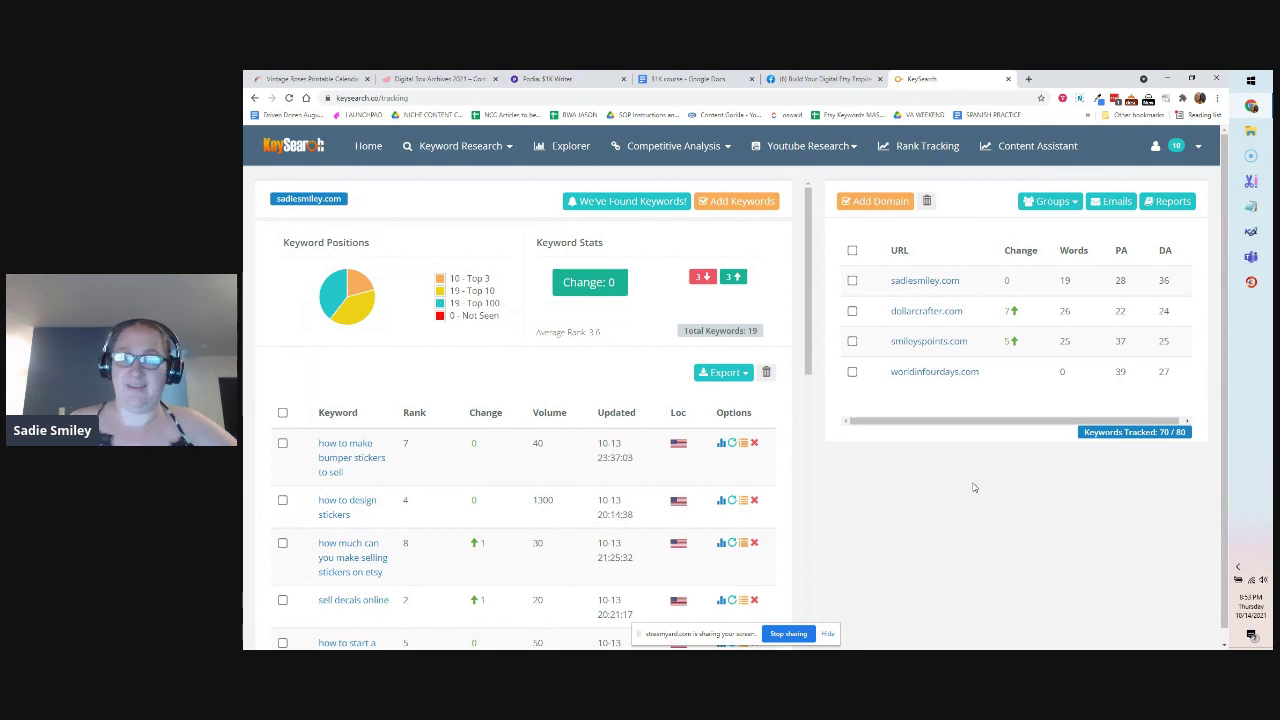
Open the Content Assistant for "doordash driver requirements" and write "doordash driver" in the article editor
{"action": "left_click", "coordinate": [1005, 152]}
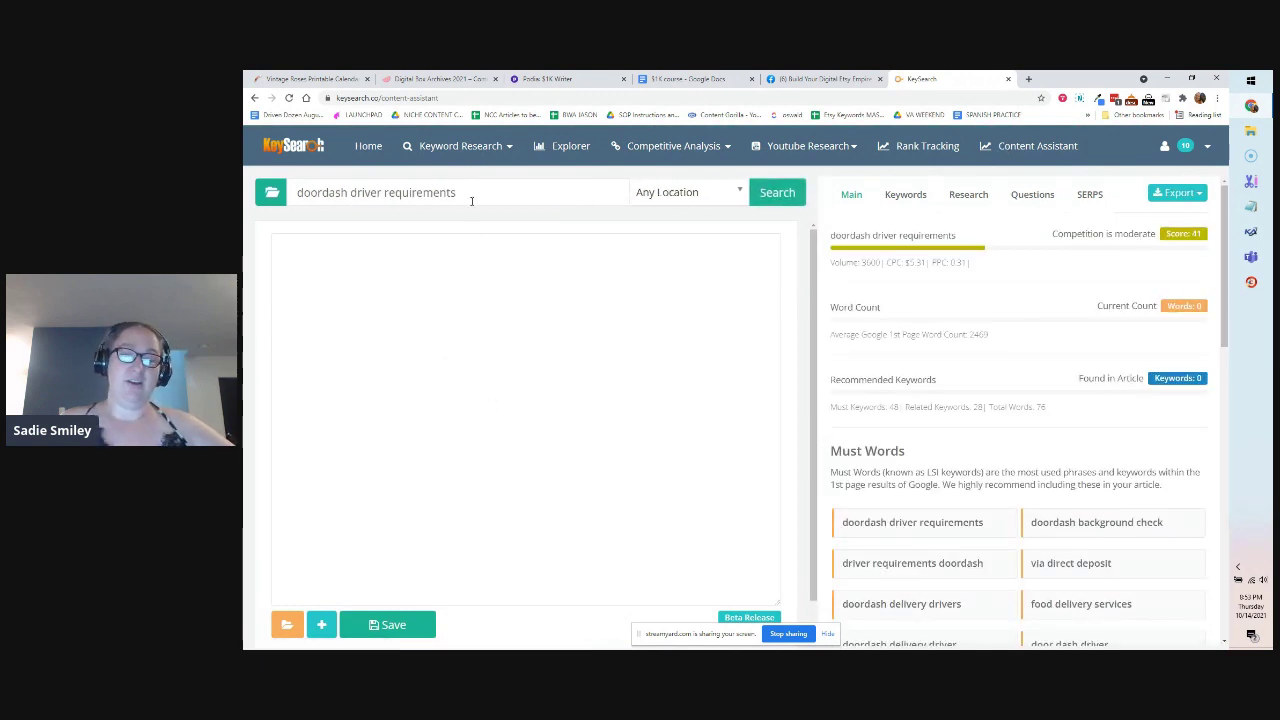
{"action": "left_click", "coordinate": [540, 358]}
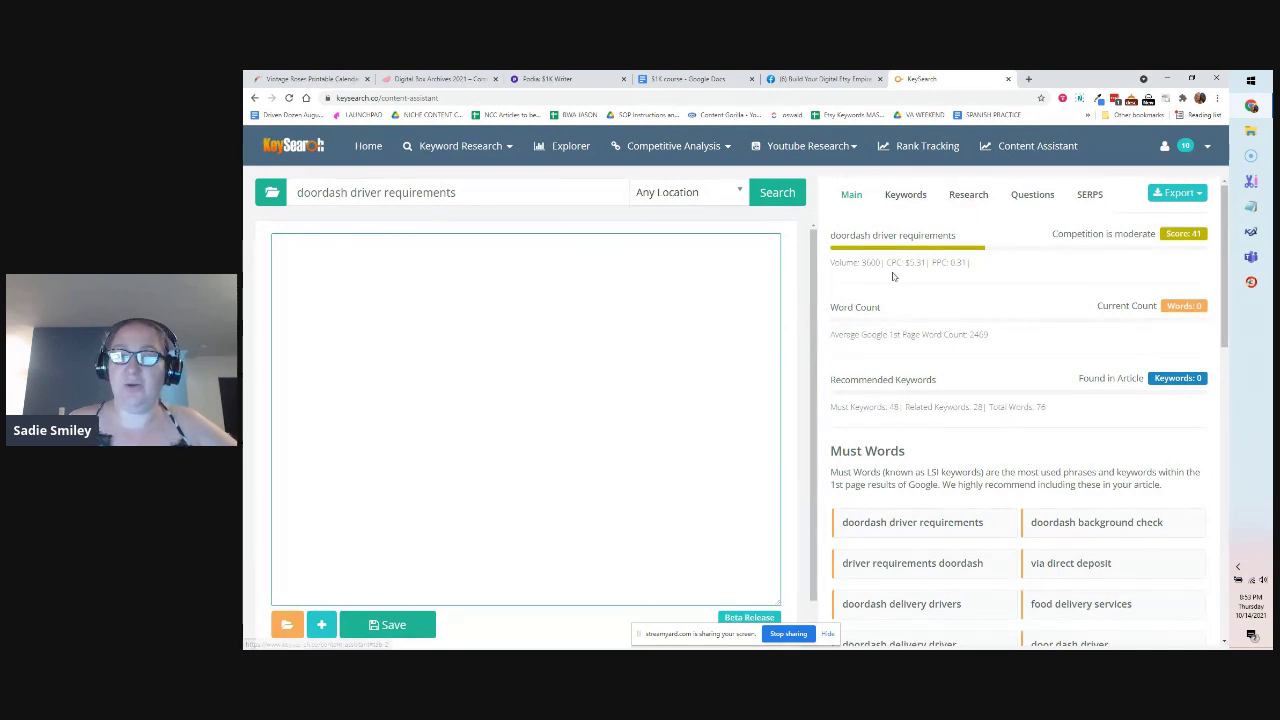
{"action": "scroll", "coordinate": [876, 260], "scroll_direction": "down", "scroll_amount": 3}
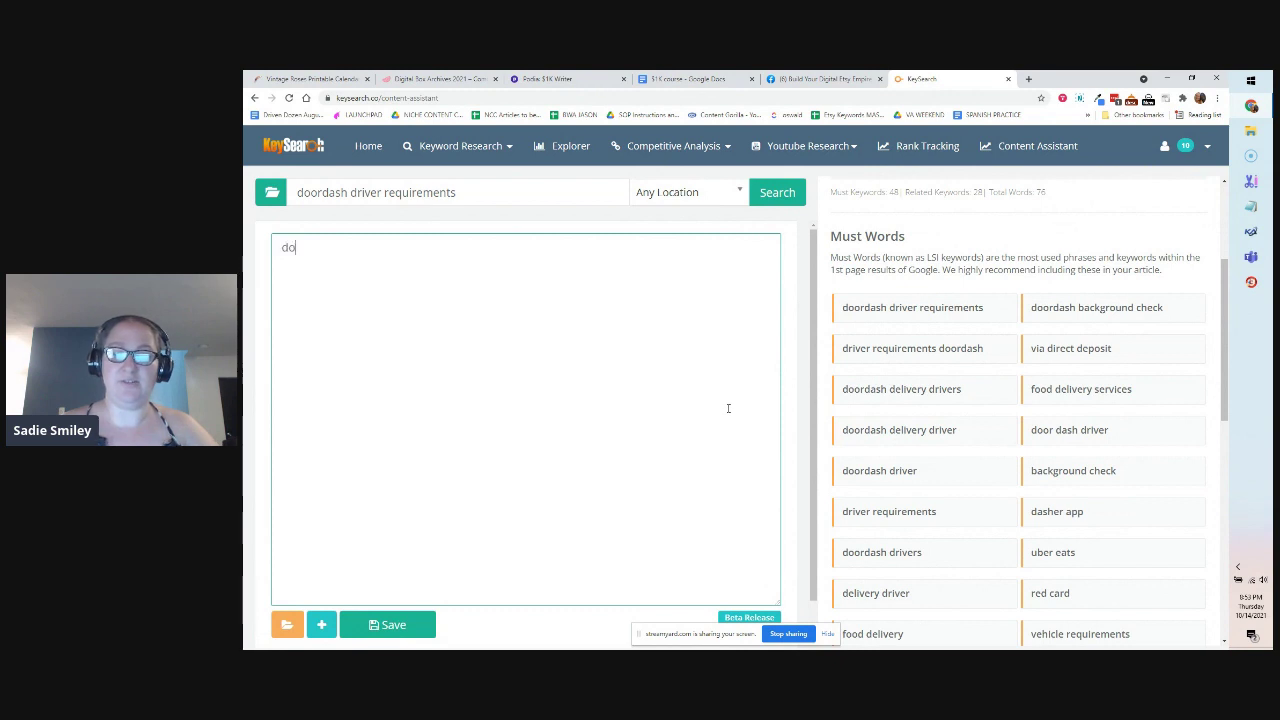
{"action": "type", "text": "ash driver"}
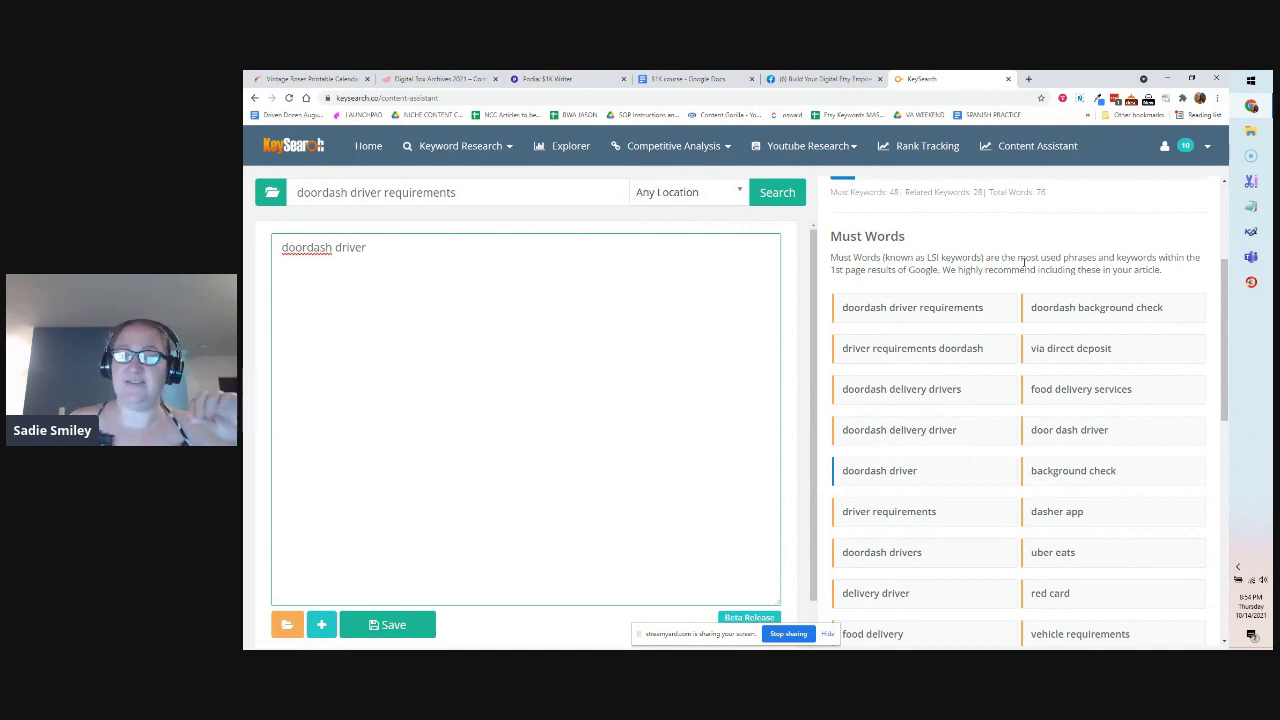
{"action": "left_click", "coordinate": [1022, 262]}
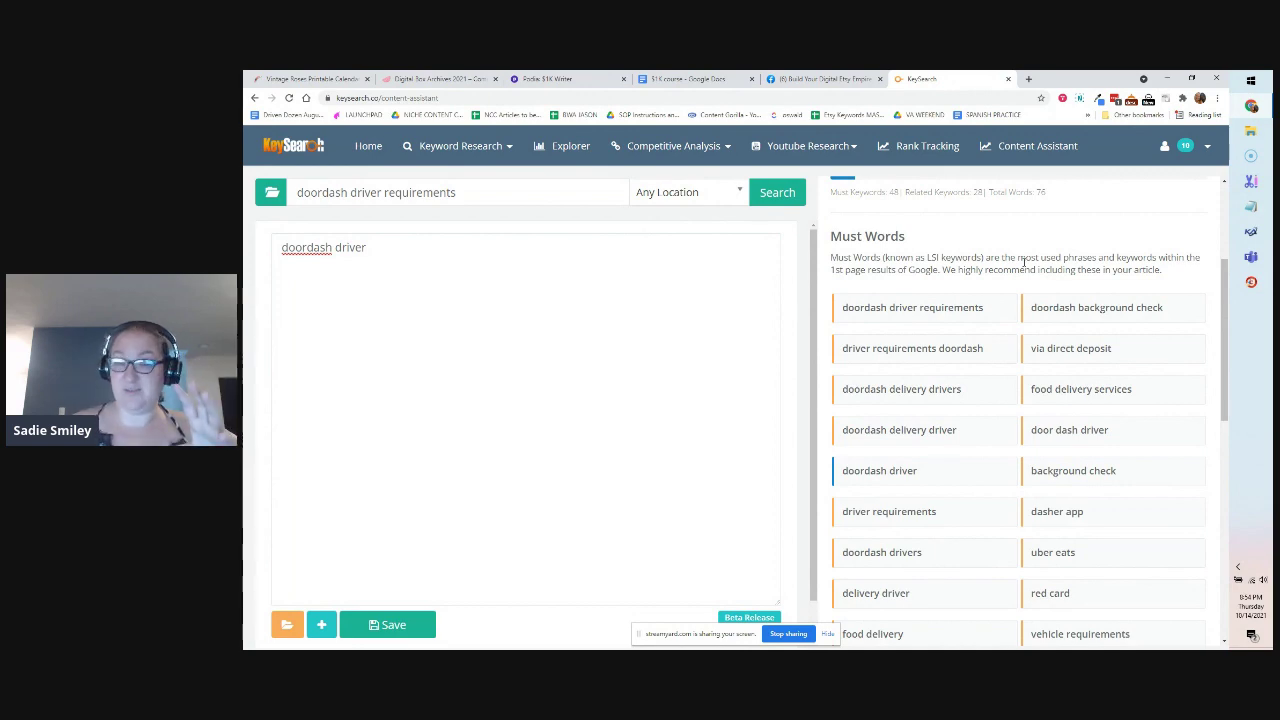
Review the Must Words list, the average first-page word count and the recommended keyword counts for the article
{"action": "scroll", "coordinate": [982, 293], "scroll_direction": "down", "scroll_amount": 6}
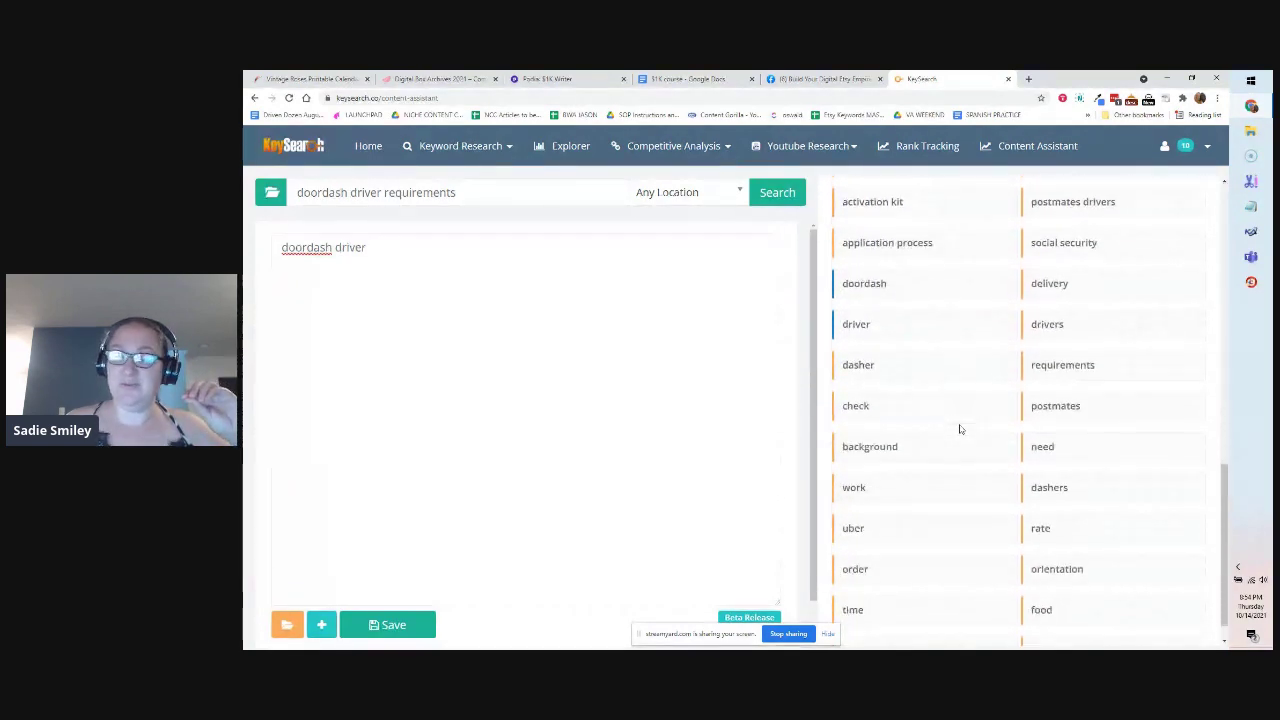
{"action": "scroll", "coordinate": [959, 429], "scroll_direction": "up", "scroll_amount": 8}
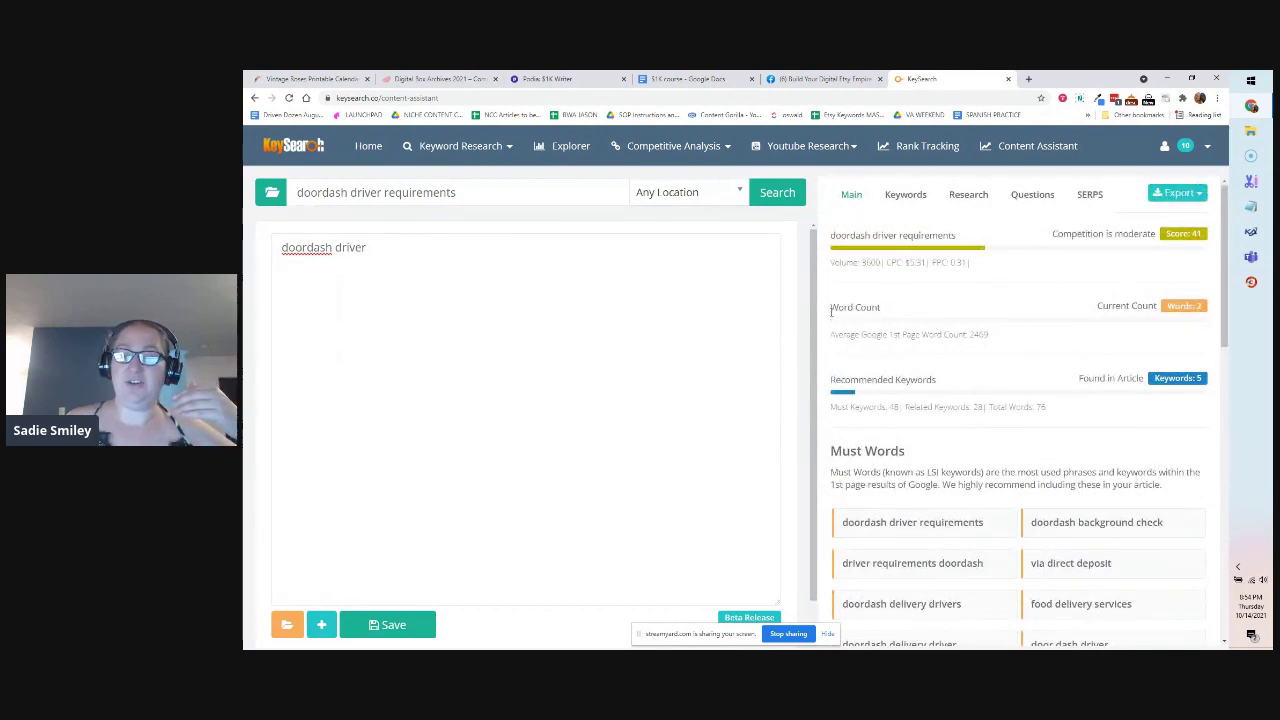
{"action": "left_click_drag", "start_coordinate": [830, 313], "coordinate": [991, 342]}
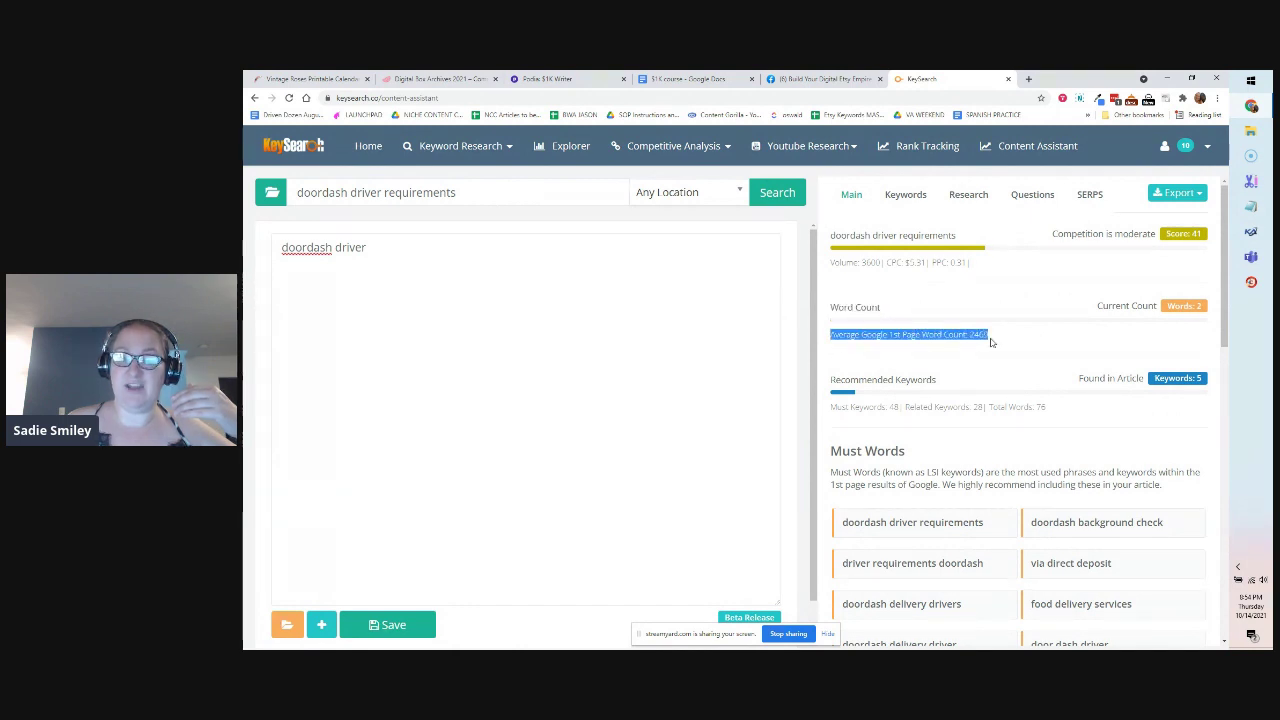
{"action": "left_click", "coordinate": [988, 339]}
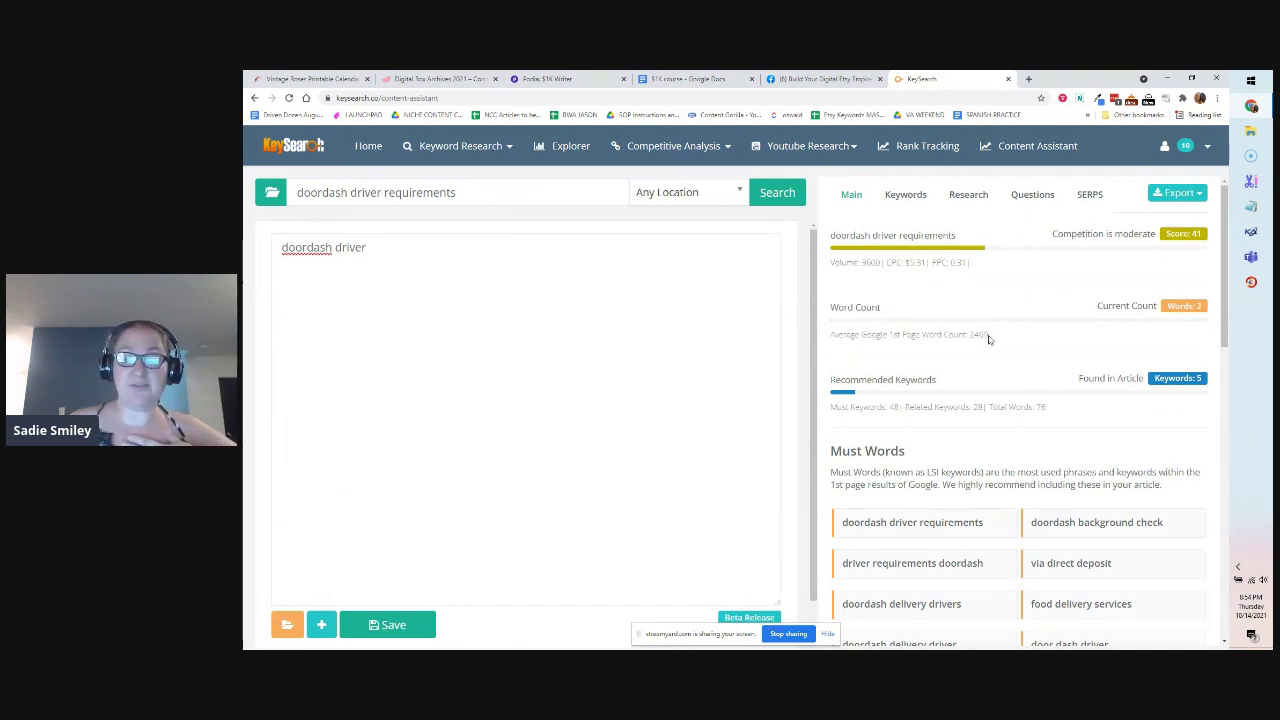
{"action": "double_click", "coordinate": [973, 336]}
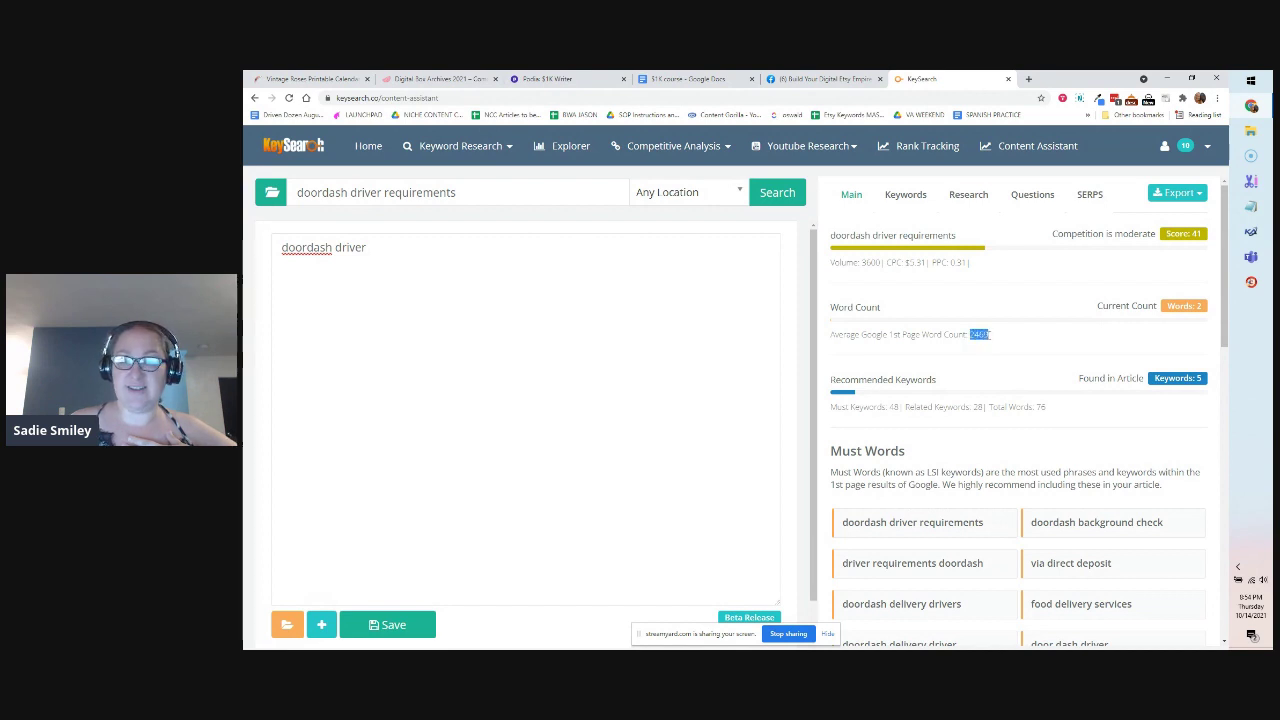
{"action": "left_click", "coordinate": [989, 336]}
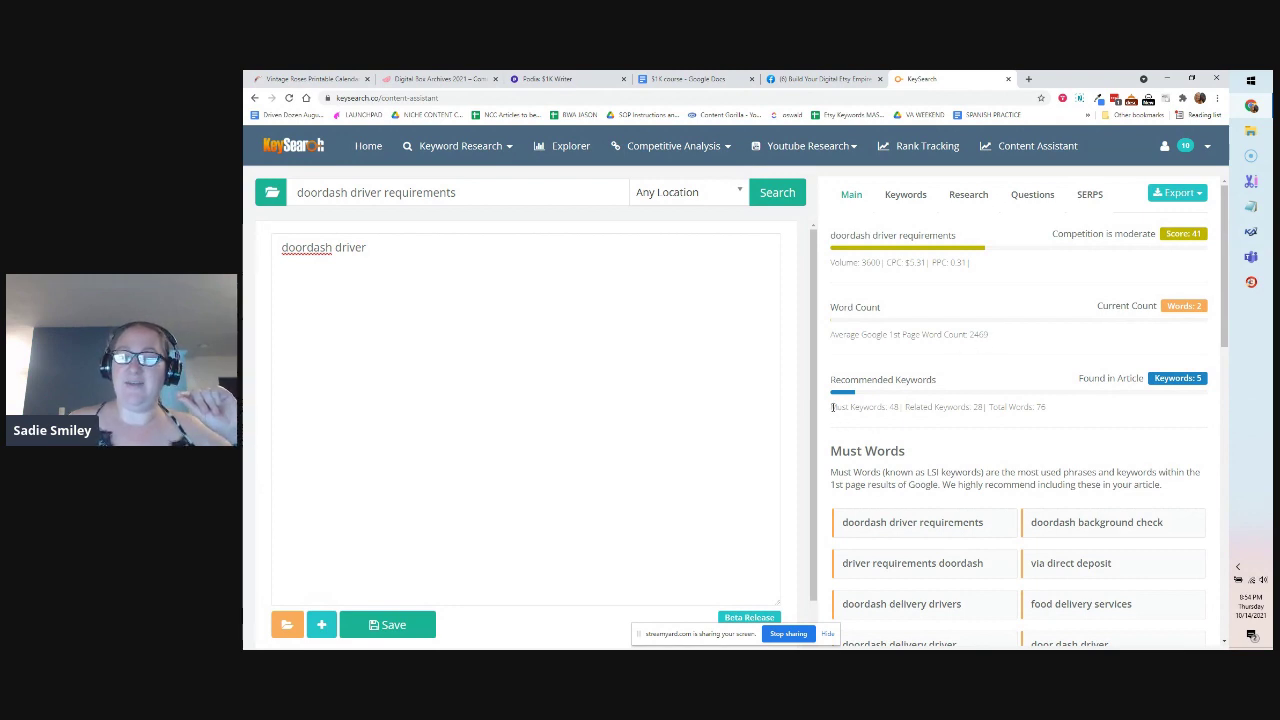
{"action": "left_click_drag", "start_coordinate": [832, 407], "coordinate": [1046, 410]}
{"action": "left_click", "coordinate": [1042, 409]}
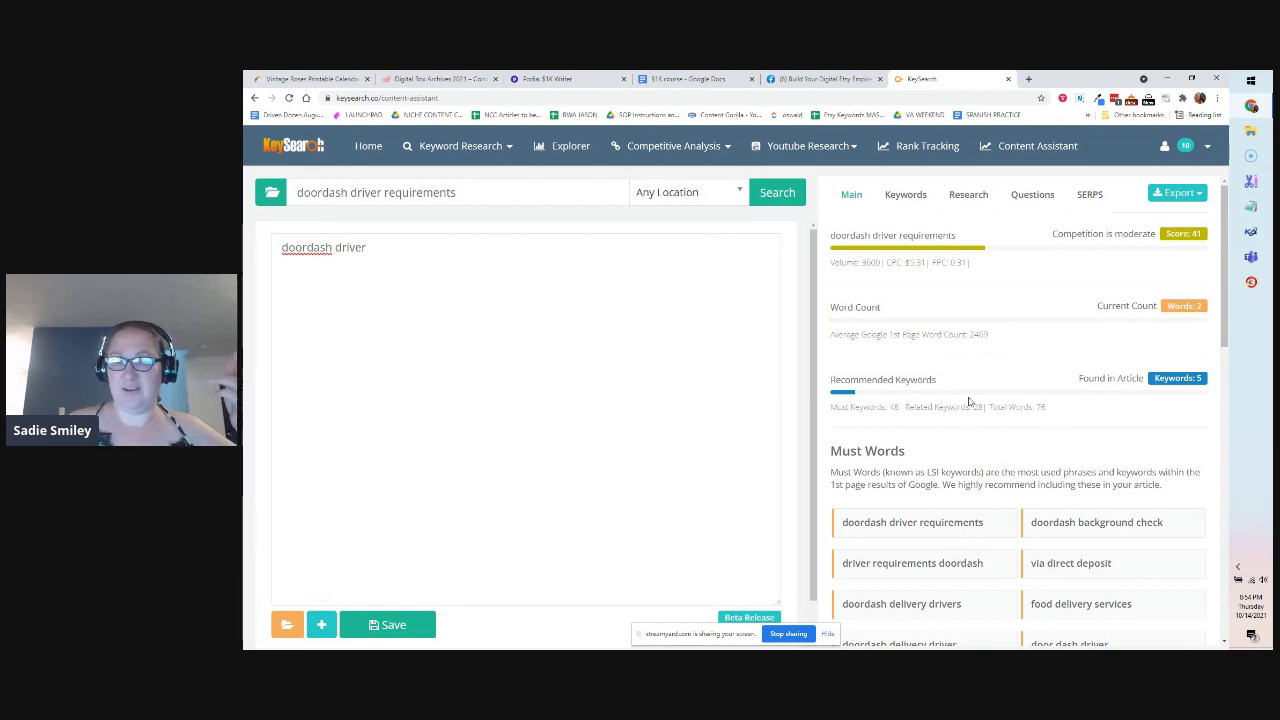
Review the related keywords and top URL keywords suggested for "doordash driver requirements"
{"action": "left_click", "coordinate": [904, 198]}
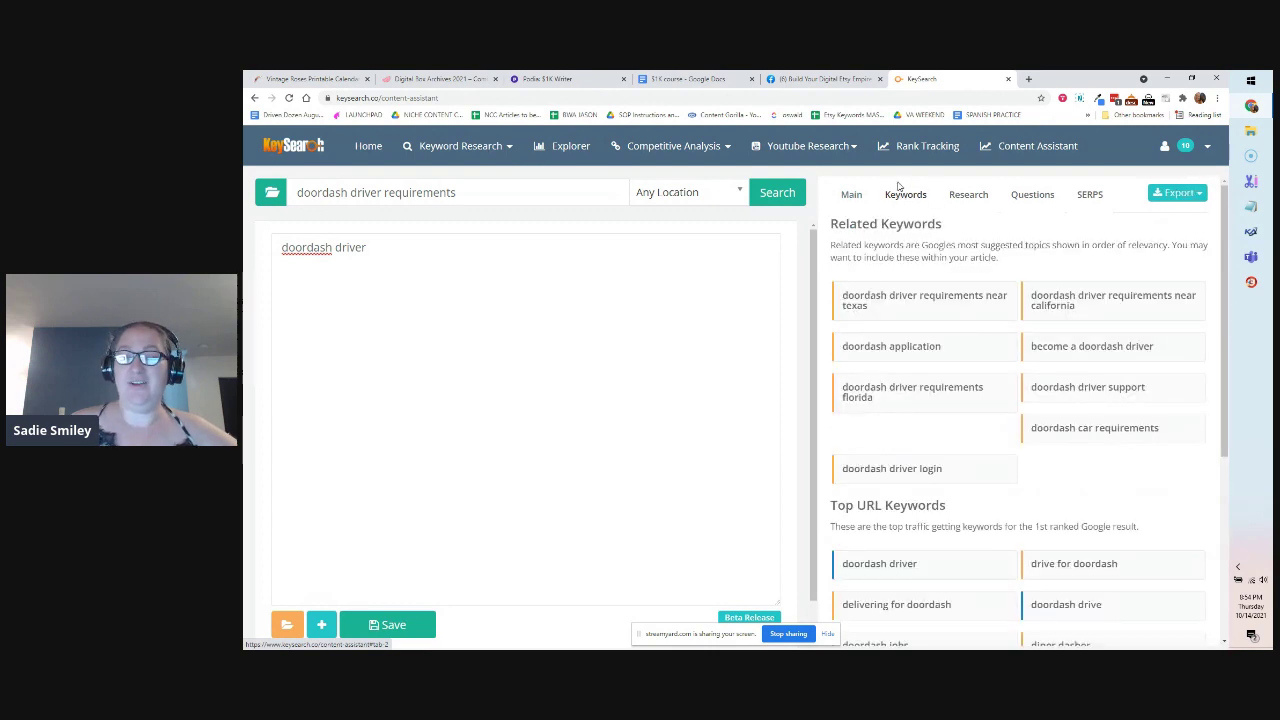
{"action": "scroll", "coordinate": [998, 490], "scroll_direction": "down", "scroll_amount": 3}
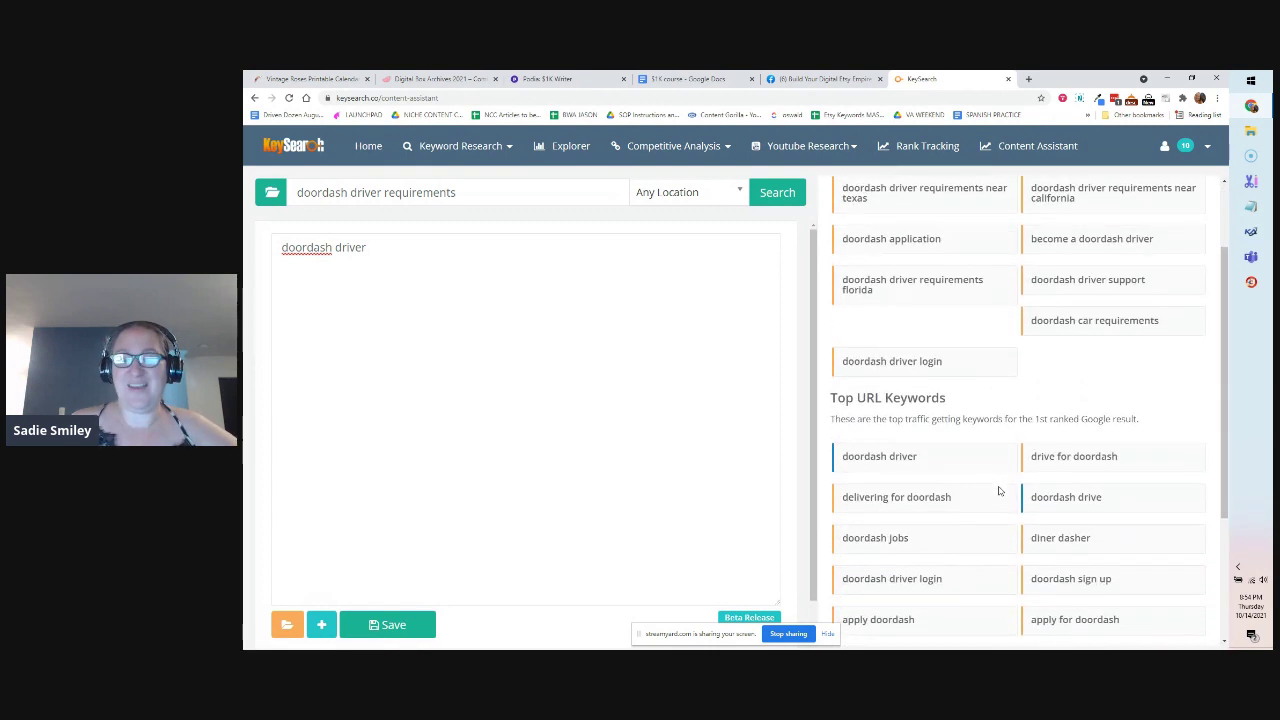
{"action": "scroll", "coordinate": [998, 492], "scroll_direction": "up", "scroll_amount": 3}
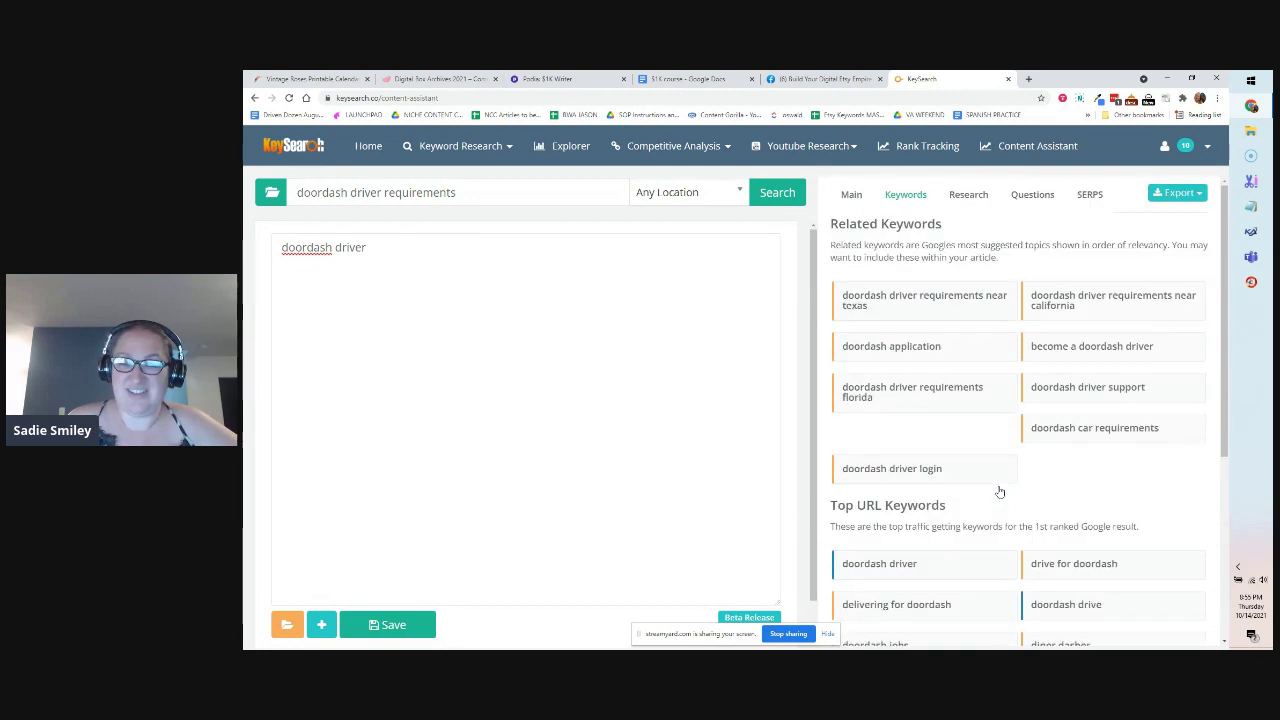
Browse the research content snippets taken from the SERP top pages
{"action": "left_click", "coordinate": [968, 194]}
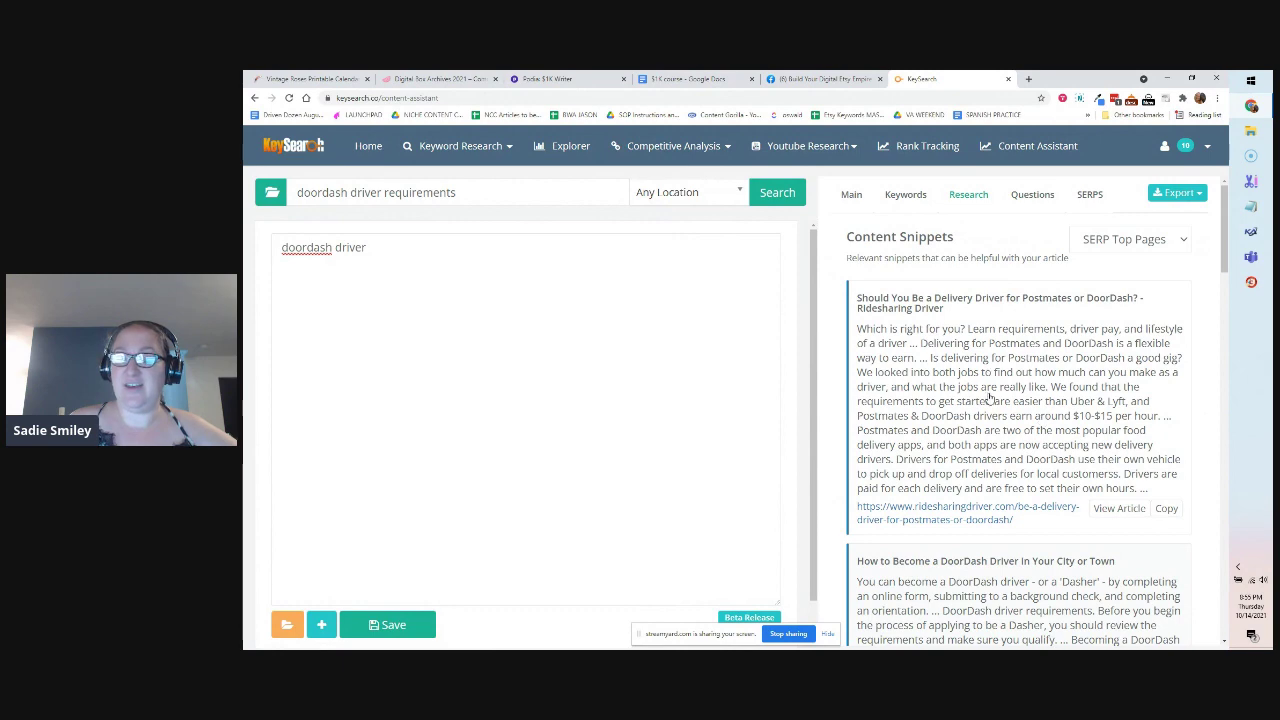
{"action": "scroll", "coordinate": [990, 398], "scroll_direction": "down", "scroll_amount": 4}
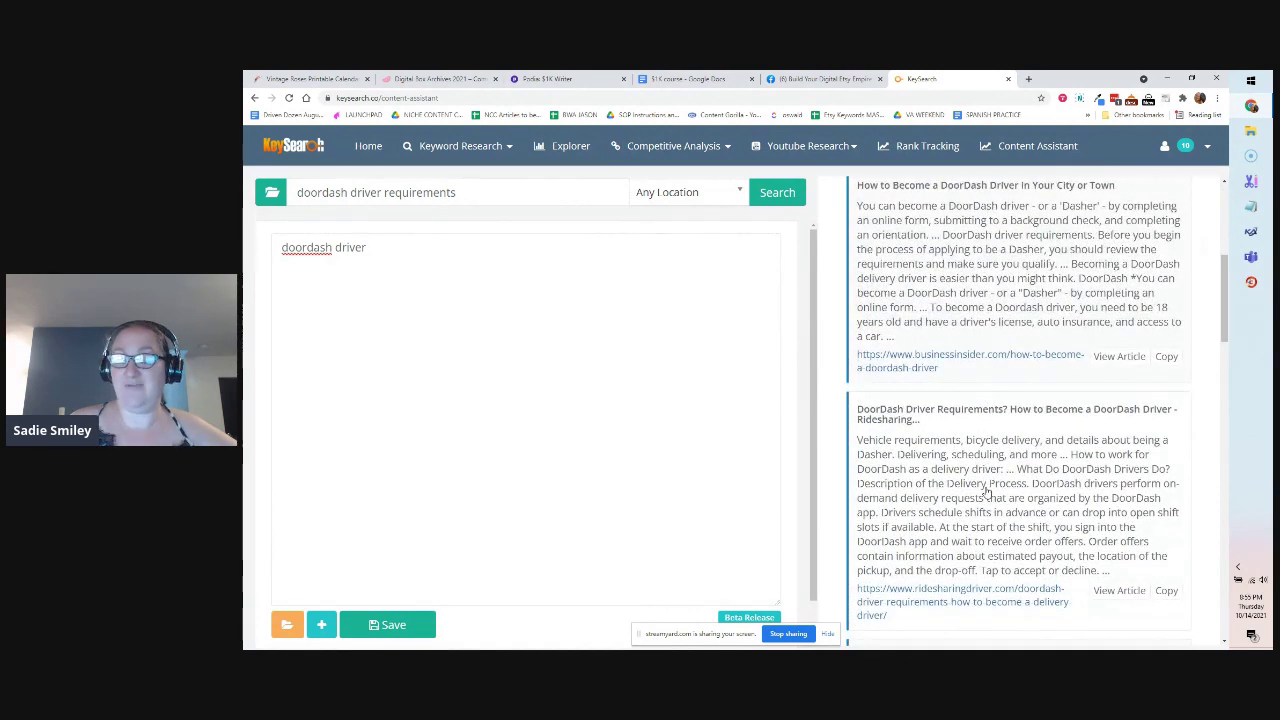
{"action": "scroll", "coordinate": [986, 490], "scroll_direction": "up", "scroll_amount": 5}
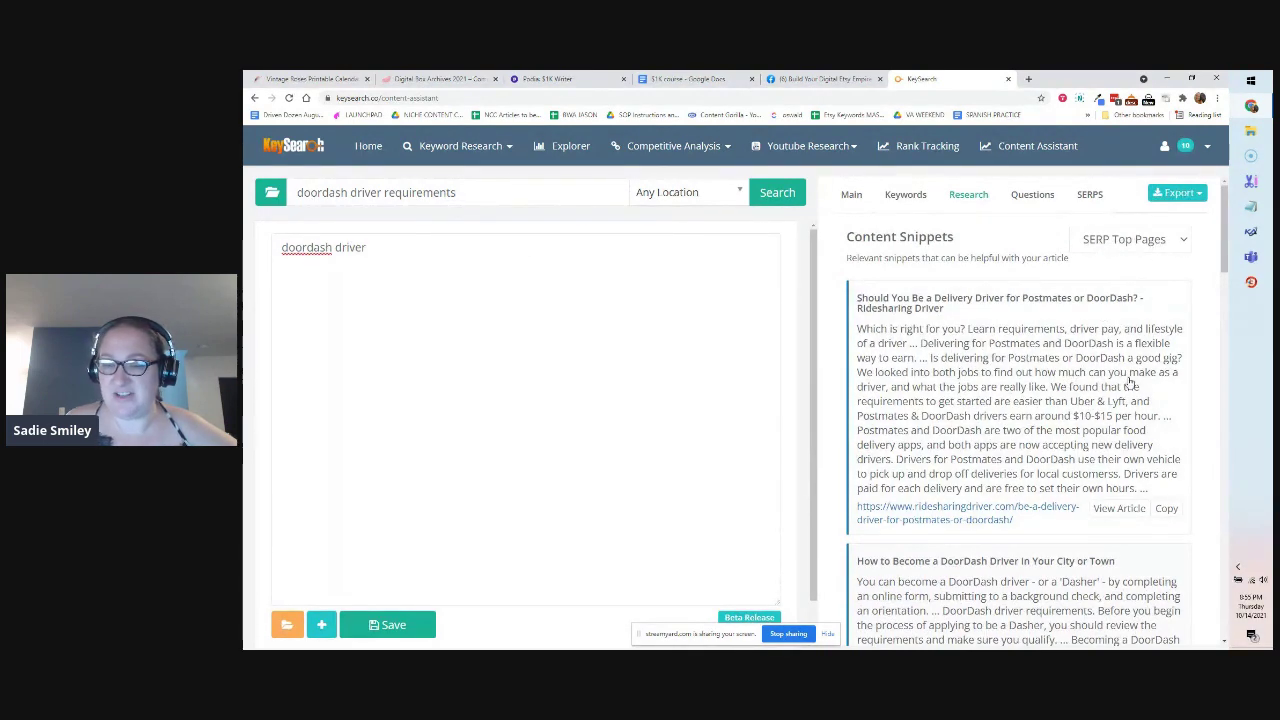
View the full article behind the first content snippet, skim its Postmates sections and close it
{"action": "left_click", "coordinate": [1120, 509]}
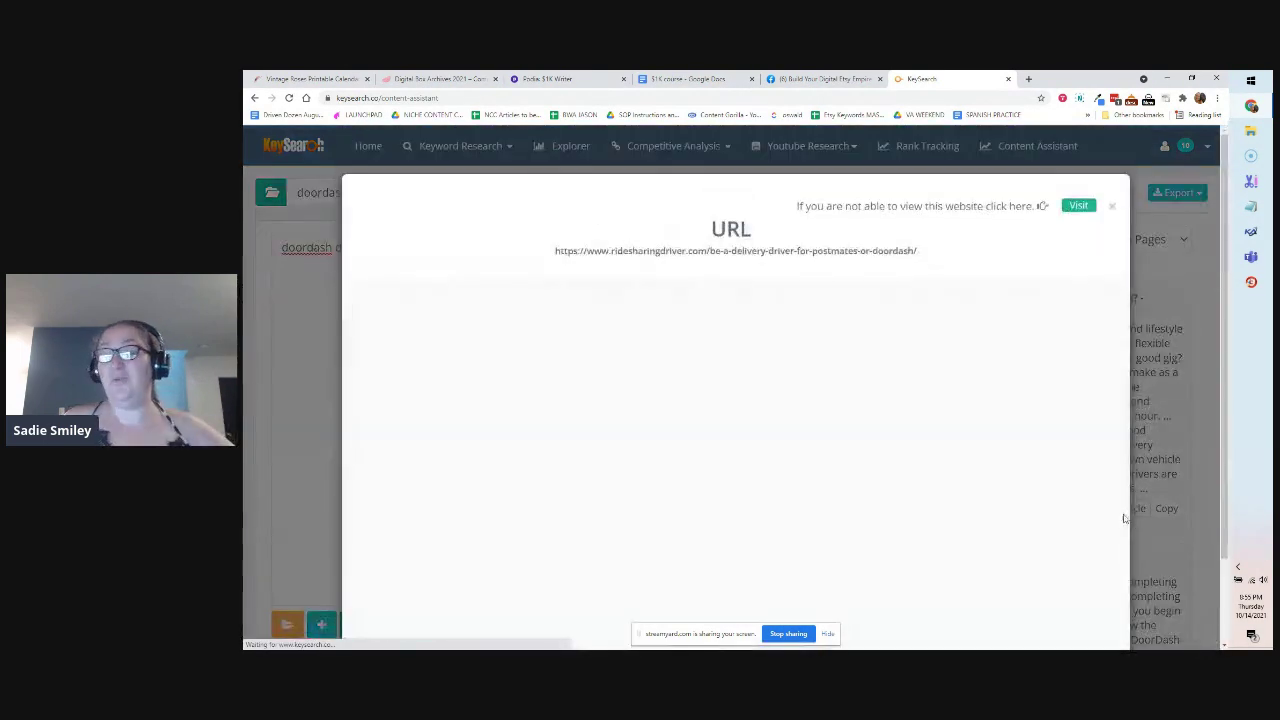
{"action": "scroll", "coordinate": [955, 457], "scroll_direction": "down", "scroll_amount": 6}
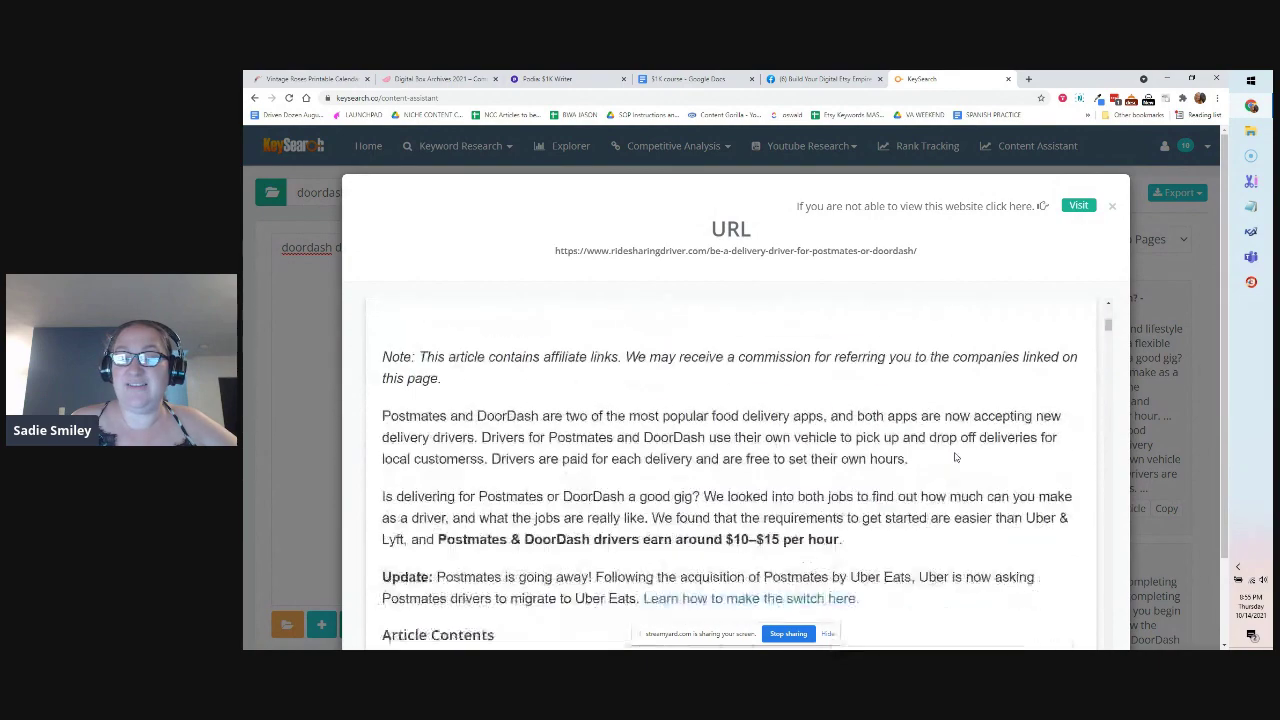
{"action": "scroll", "coordinate": [955, 457], "scroll_direction": "down", "scroll_amount": 9}
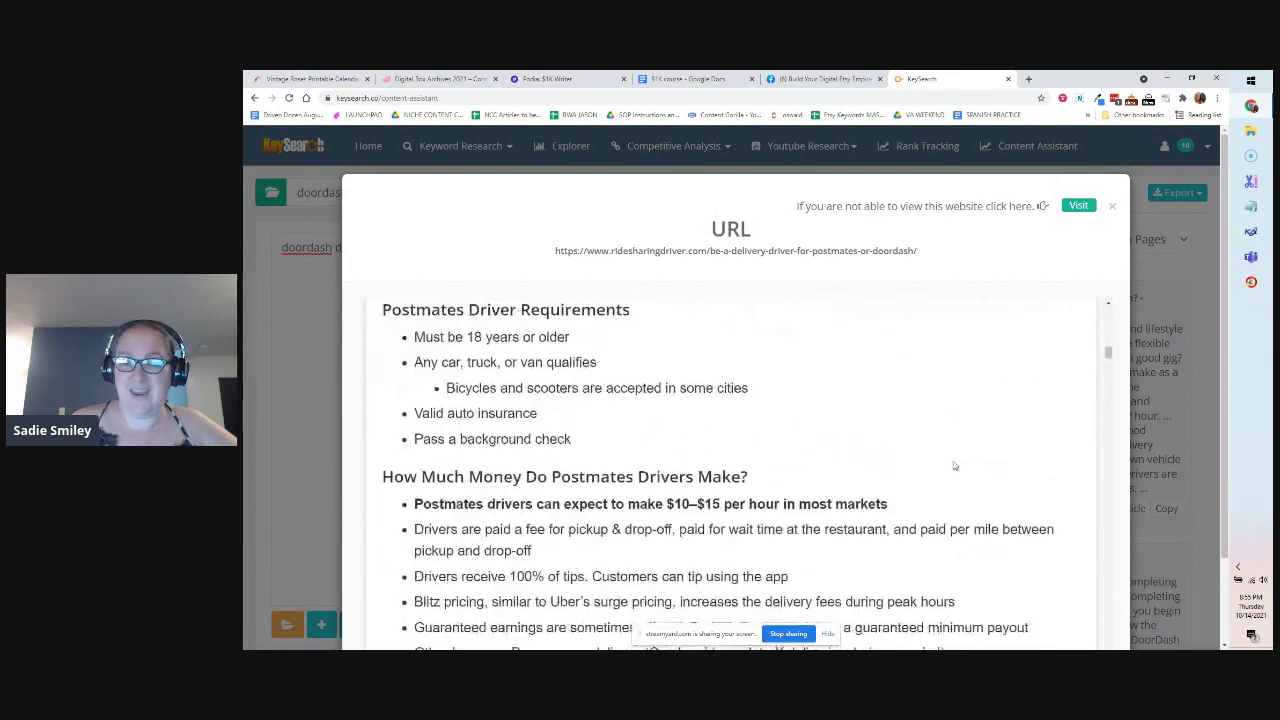
{"action": "scroll", "coordinate": [945, 457], "scroll_direction": "down", "scroll_amount": 5}
{"action": "left_click", "coordinate": [1111, 207]}
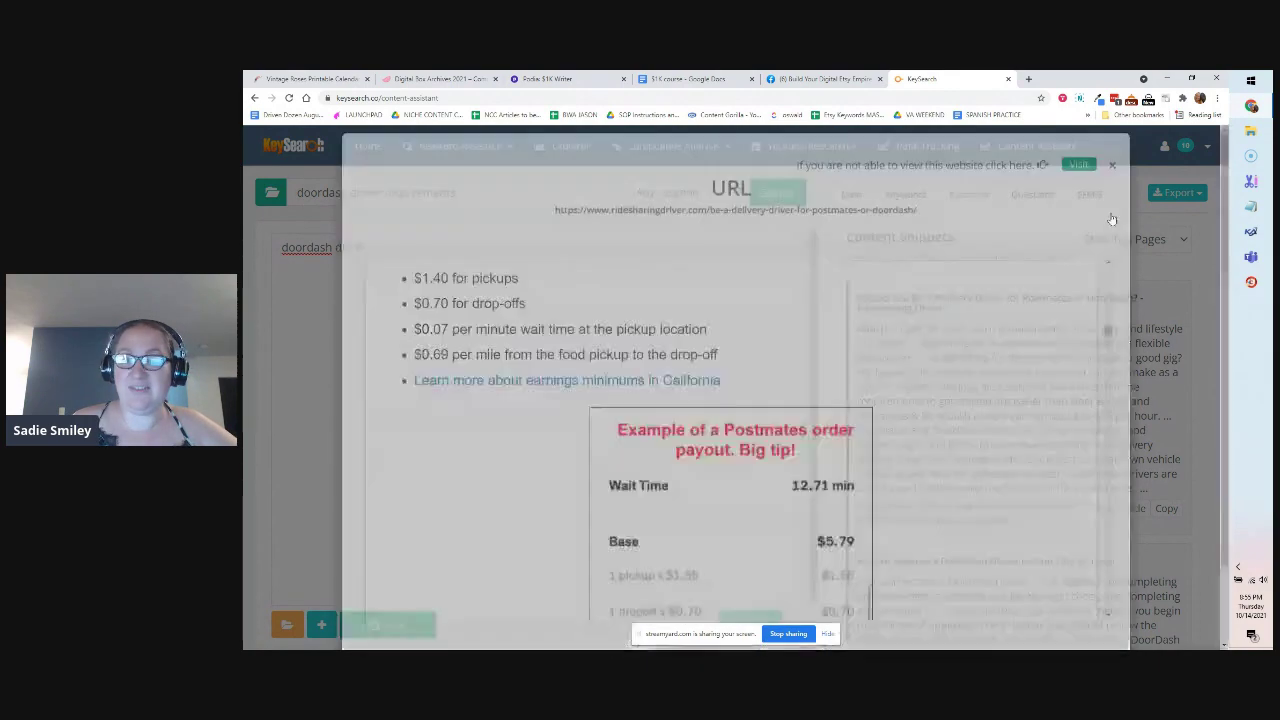
Show the popular questions on the topic and open "Can I apply for DoorDash without an SSN" on Quora
{"action": "left_click", "coordinate": [1030, 196]}
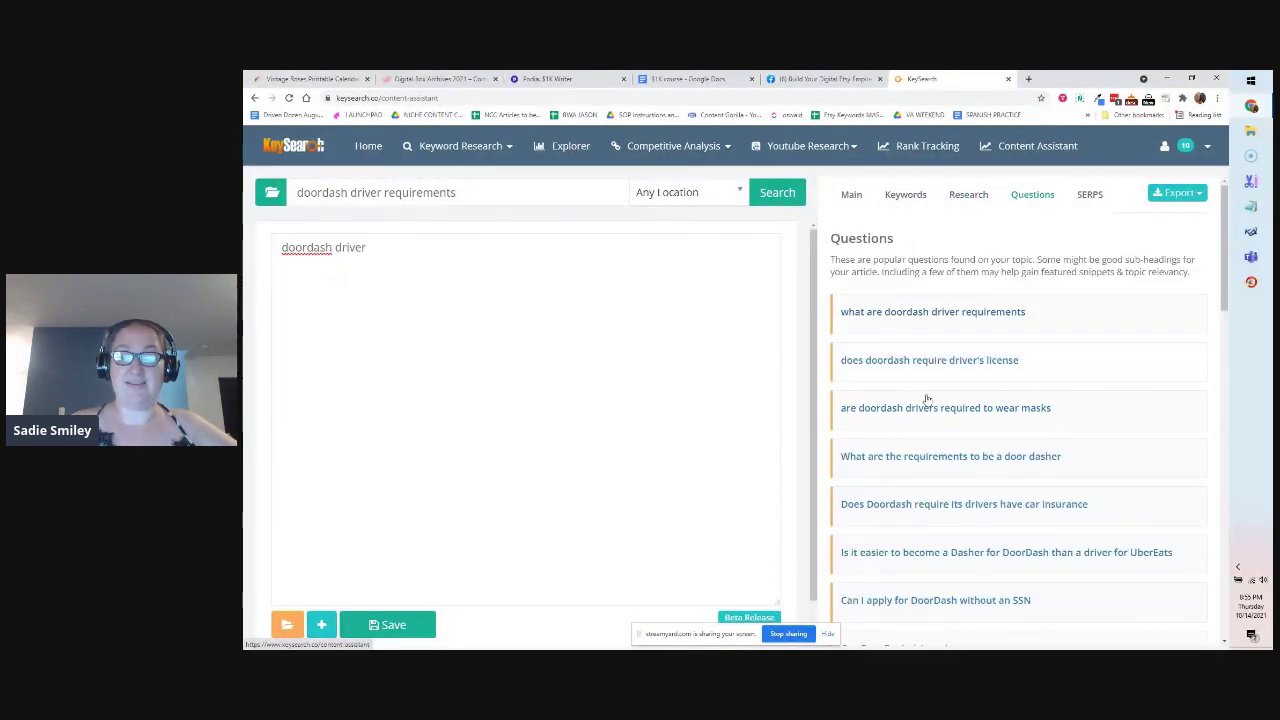
{"action": "left_click", "coordinate": [924, 602]}
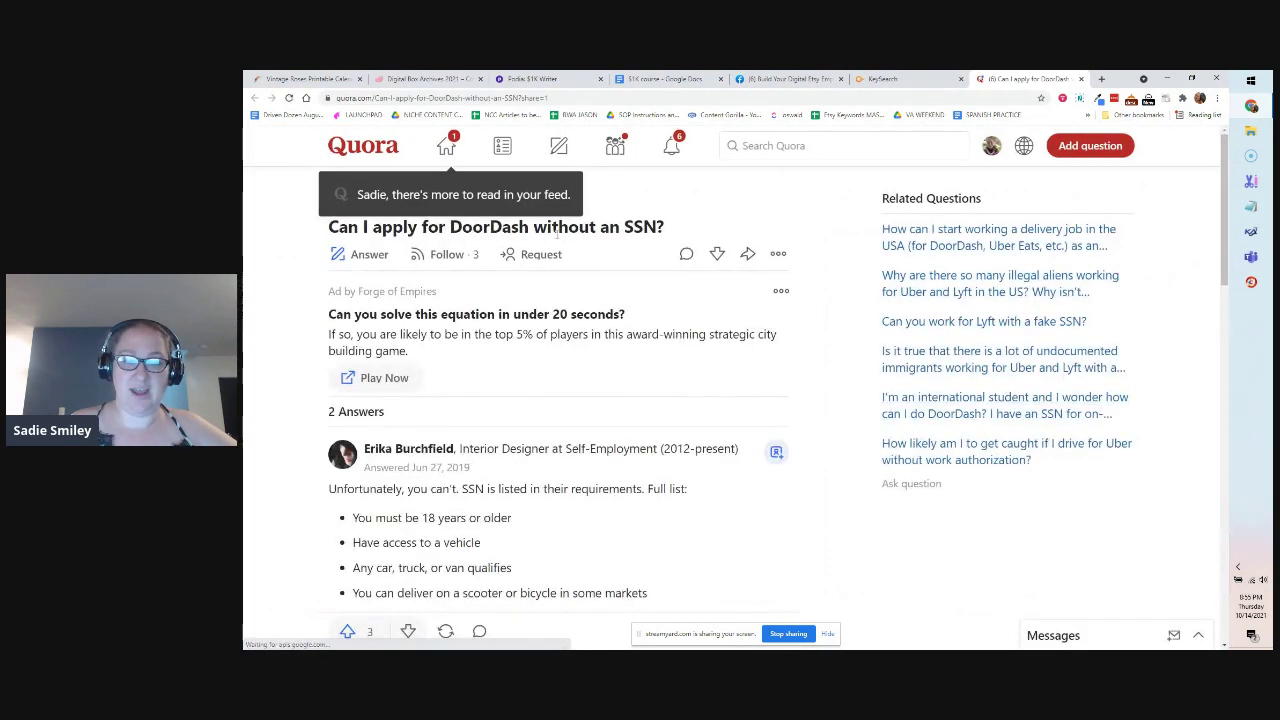
{"action": "left_click", "coordinate": [895, 78]}
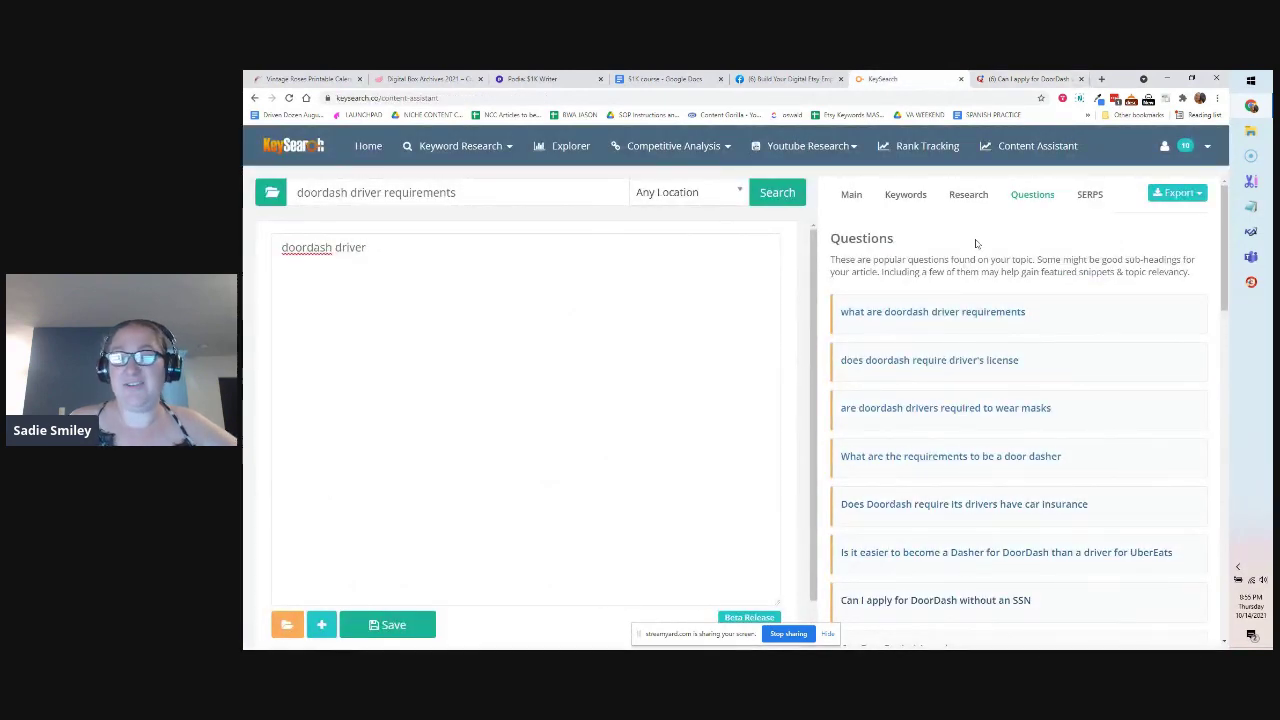
{"action": "left_click", "coordinate": [1025, 78]}
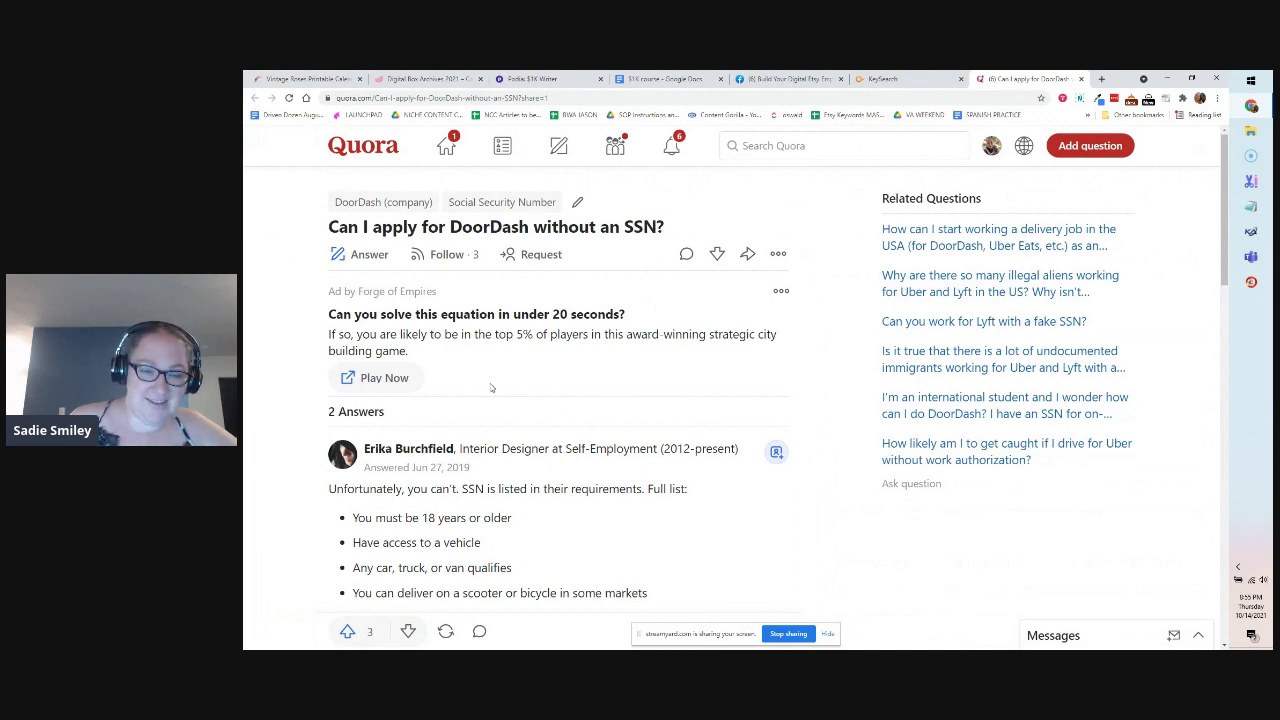
Read the first Quora answer, highlighting its opening sentence and the full list of driver requirements
{"action": "scroll", "coordinate": [491, 387], "scroll_direction": "down", "scroll_amount": 2}
{"action": "left_click_drag", "start_coordinate": [330, 327], "coordinate": [705, 331]}
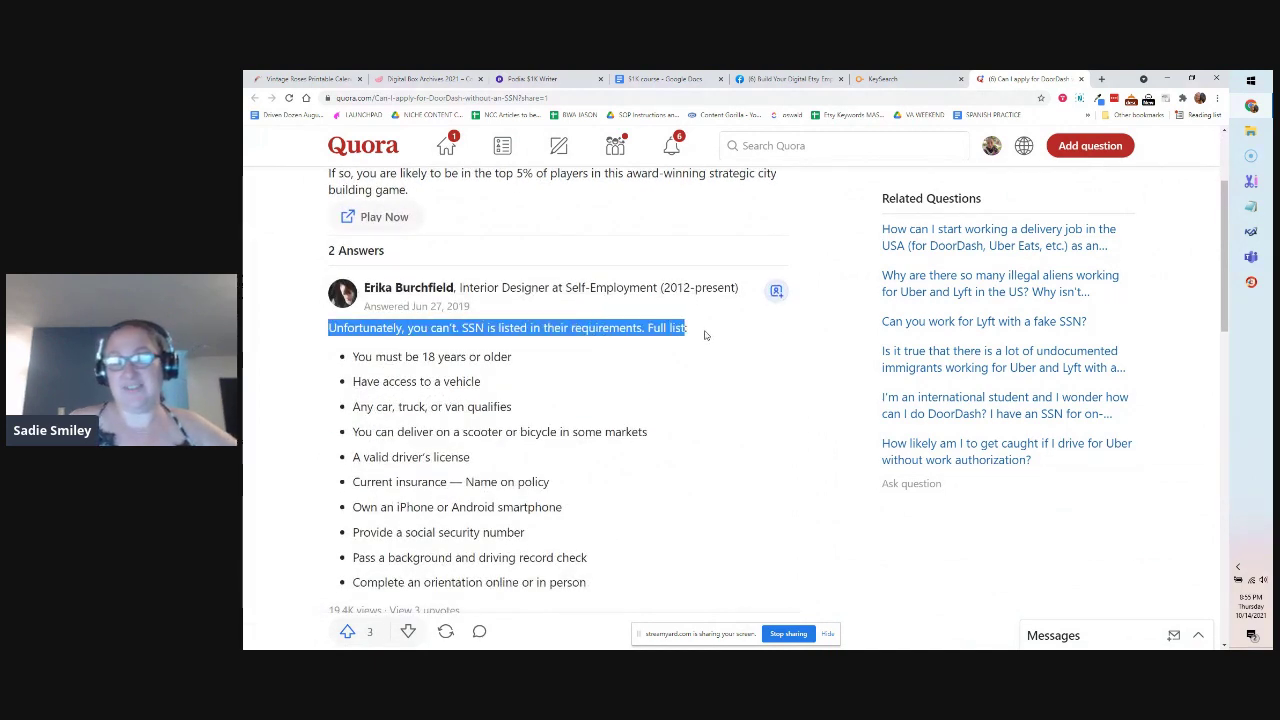
{"action": "left_click", "coordinate": [664, 331]}
{"action": "scroll", "coordinate": [600, 360], "scroll_direction": "down", "scroll_amount": 2}
{"action": "scroll", "coordinate": [588, 381], "scroll_direction": "up", "scroll_amount": 1}
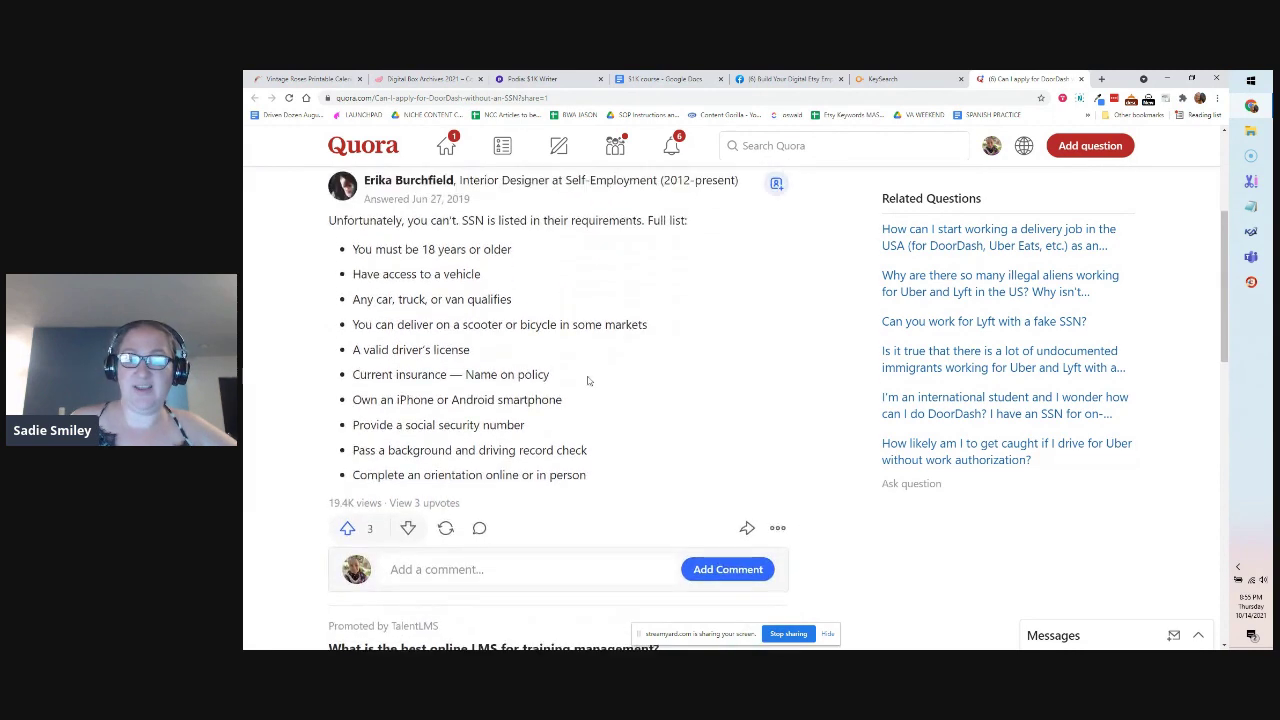
{"action": "left_click_drag", "start_coordinate": [354, 249], "coordinate": [613, 484]}
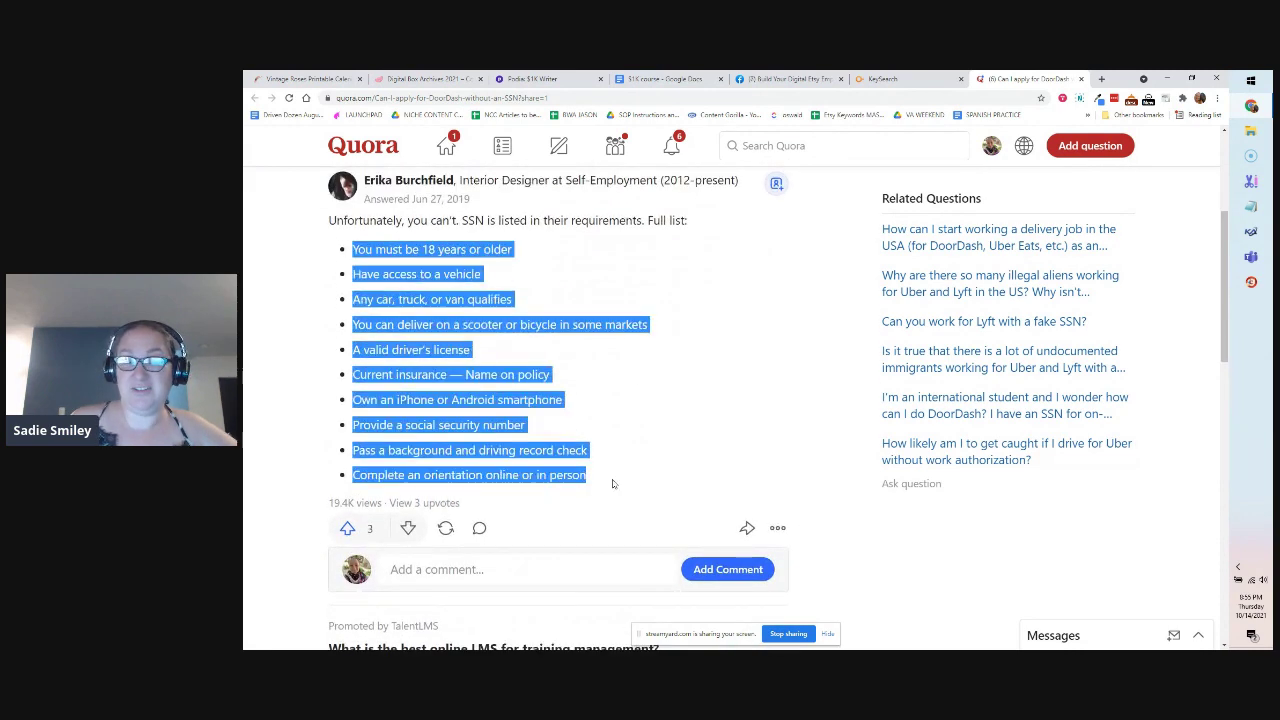
{"action": "left_click", "coordinate": [614, 474]}
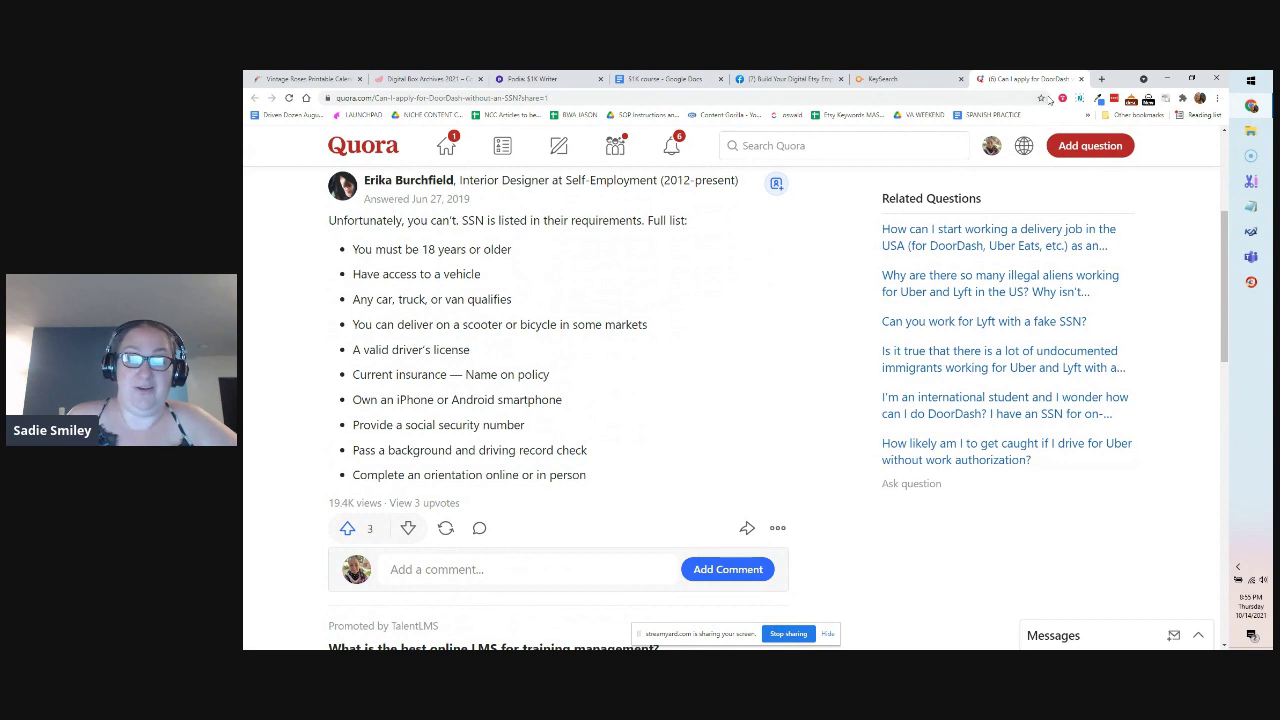
Close the Quora page and review the Content Assistant's top Google first-page results, including each page's word count
{"action": "left_click", "coordinate": [1082, 79]}
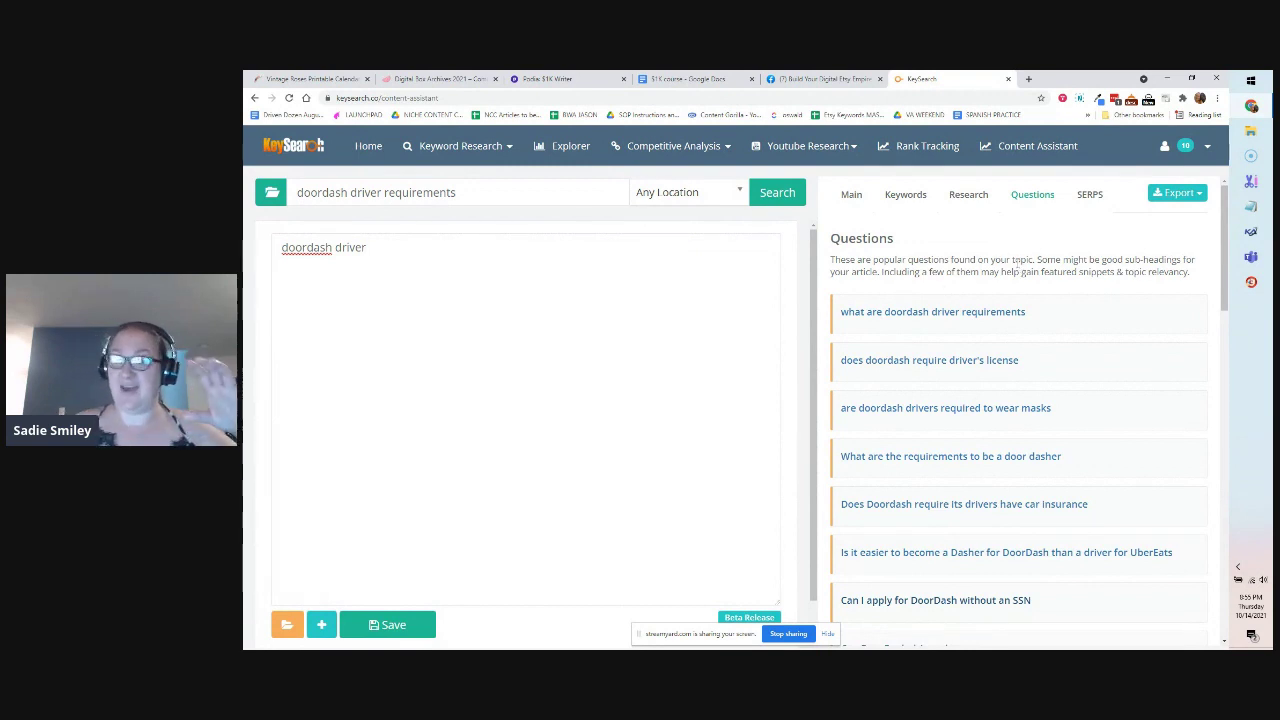
{"action": "left_click", "coordinate": [1087, 203]}
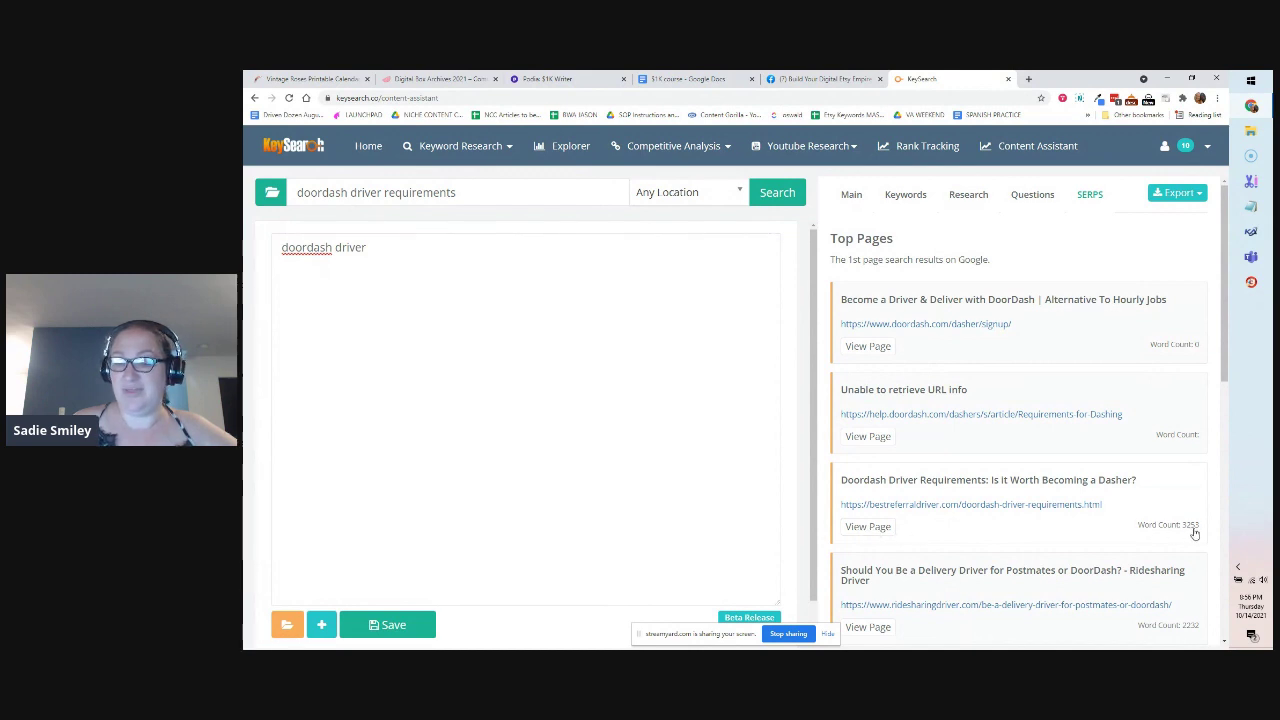
{"action": "scroll", "coordinate": [1066, 506], "scroll_direction": "down", "scroll_amount": 3}
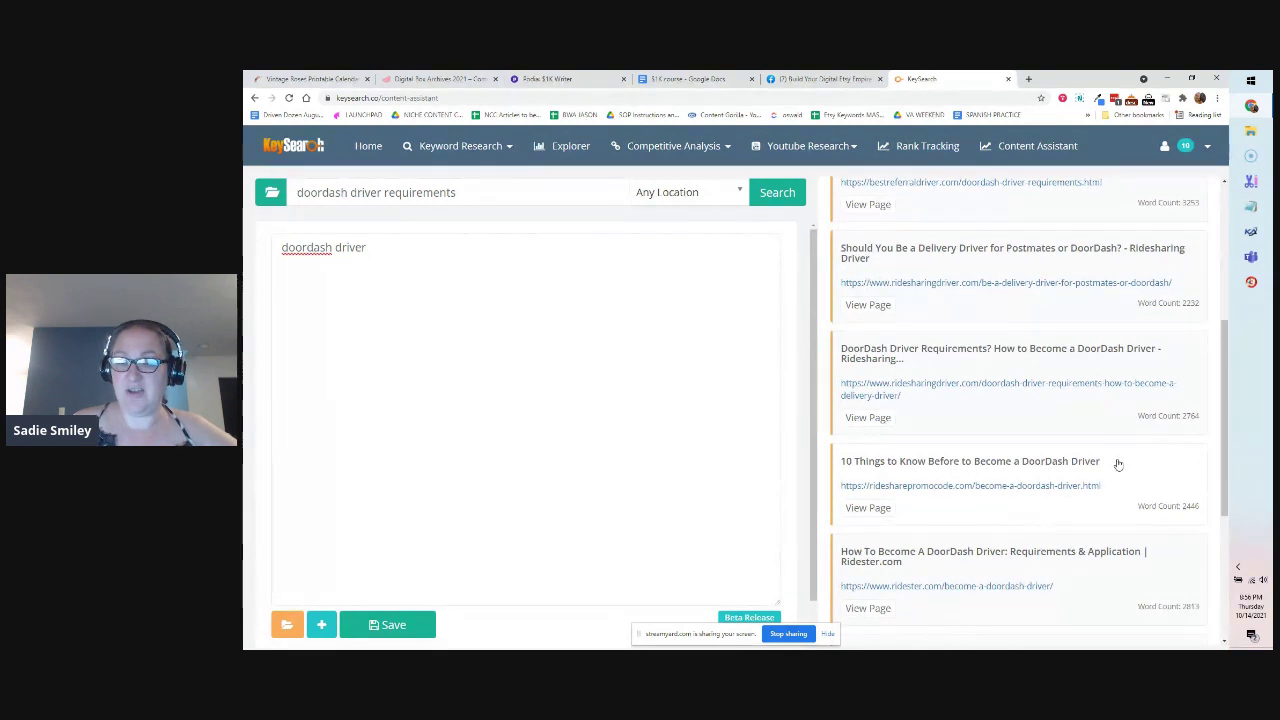
{"action": "scroll", "coordinate": [1064, 550], "scroll_direction": "down", "scroll_amount": 3}
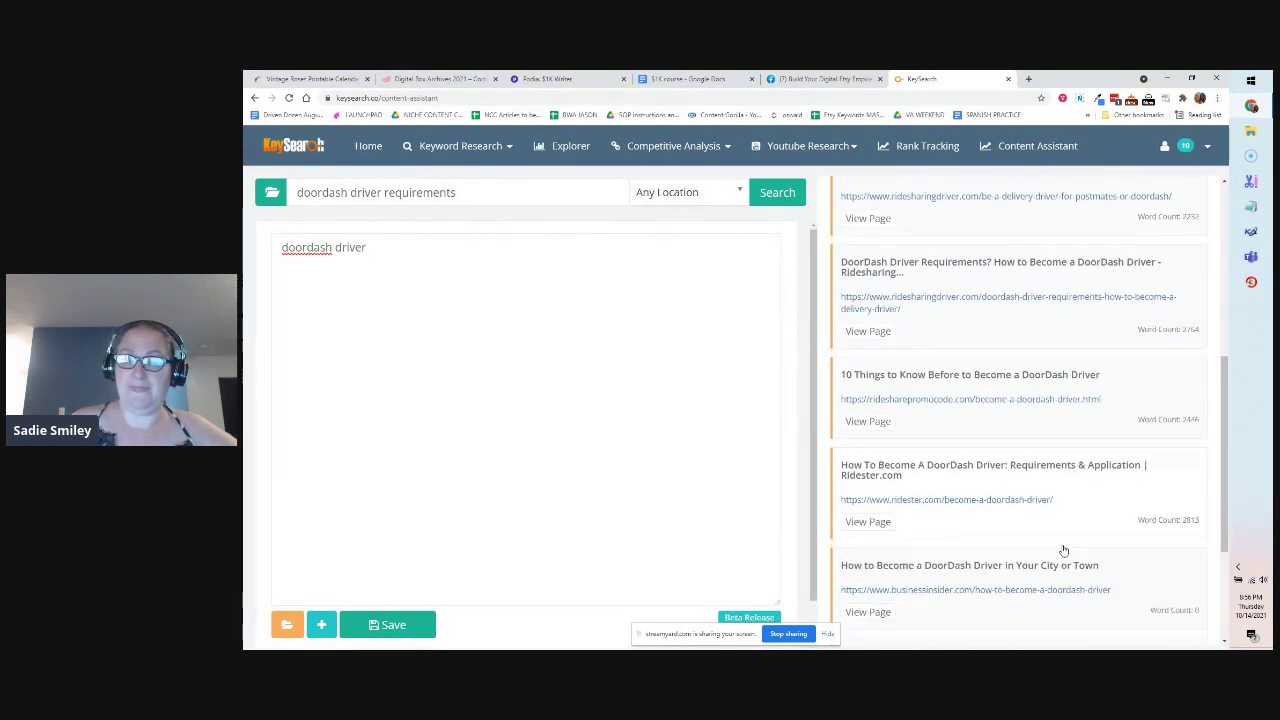
{"action": "scroll", "coordinate": [1064, 550], "scroll_direction": "up", "scroll_amount": 6}
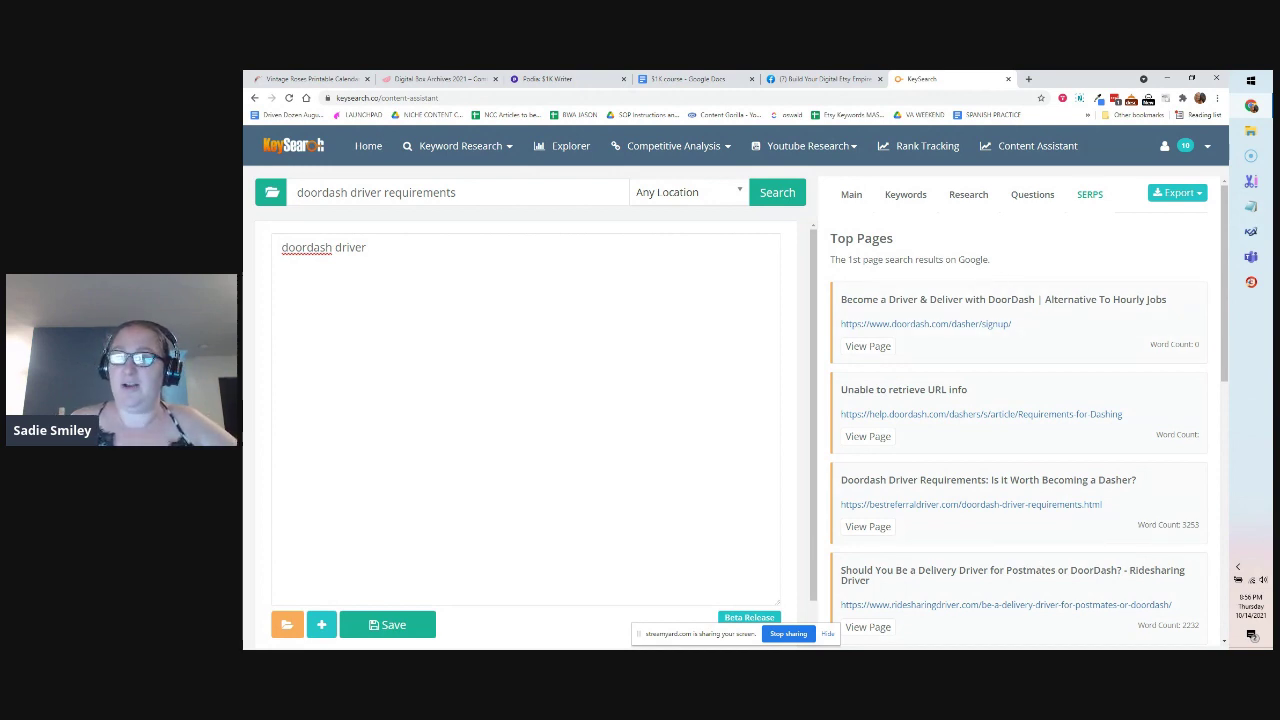
Switch to the StreamYard broadcast window
{"action": "key", "text": "alt+Tab"}
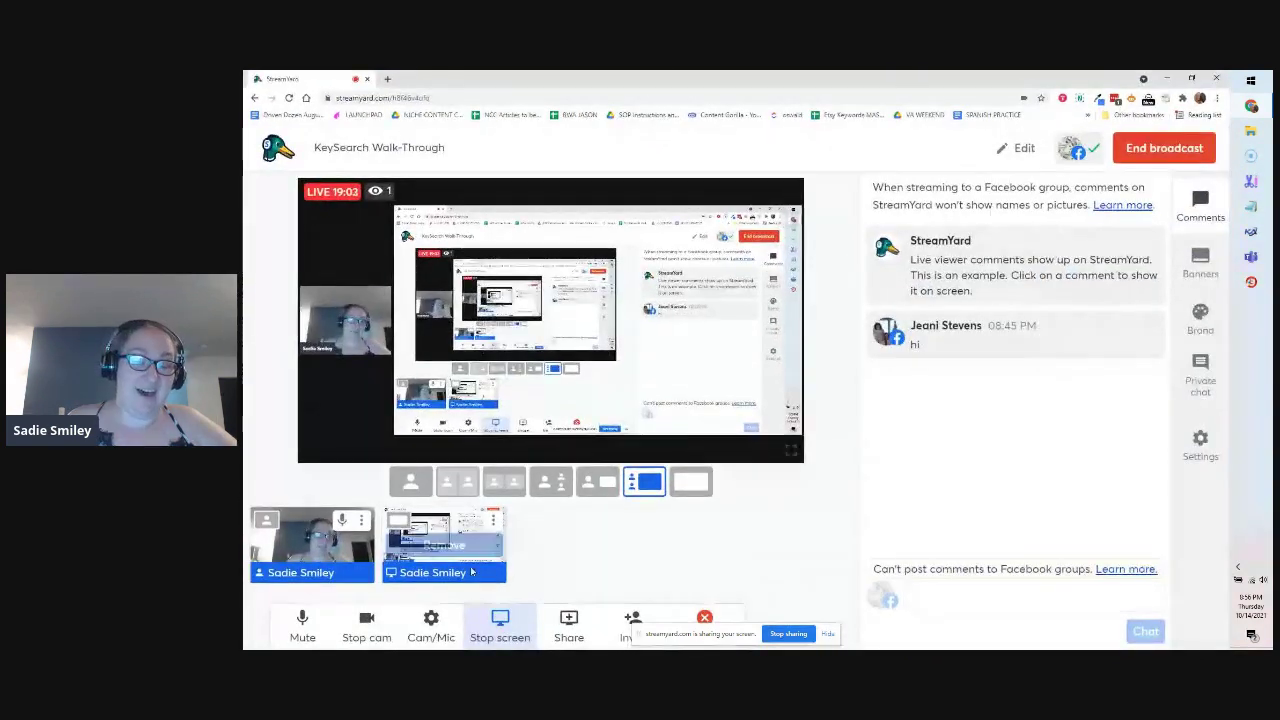